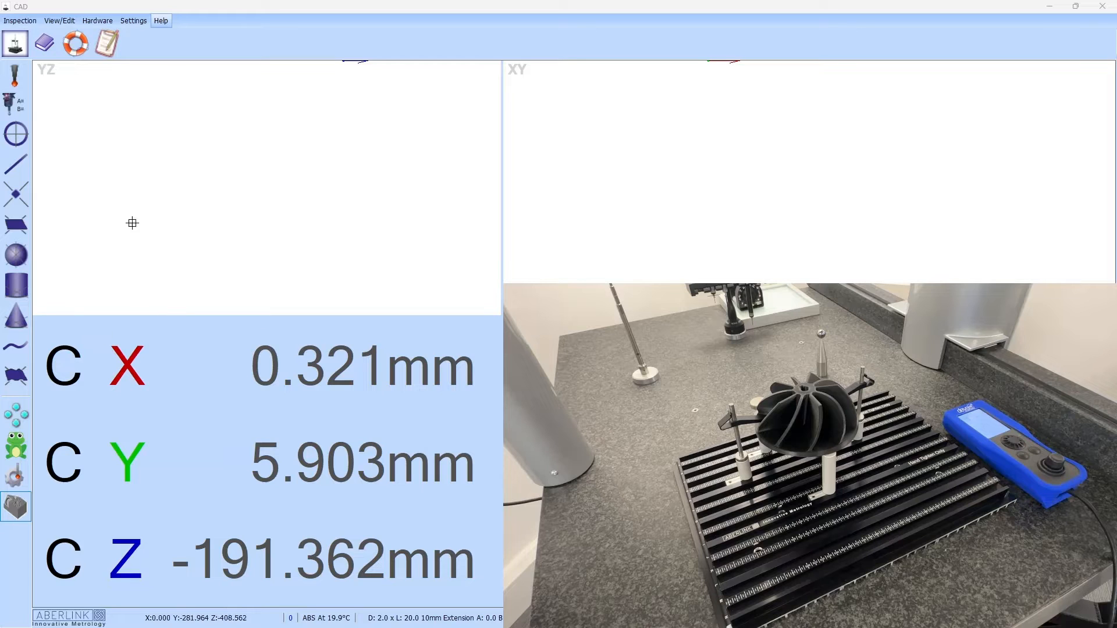
- Enter the CAD environment and load the impeller-only STEP file, Impeller.step, from the Desktop folder CMM Programs > Demo Room Programs > 3D Printed Impeller
click(16, 507)
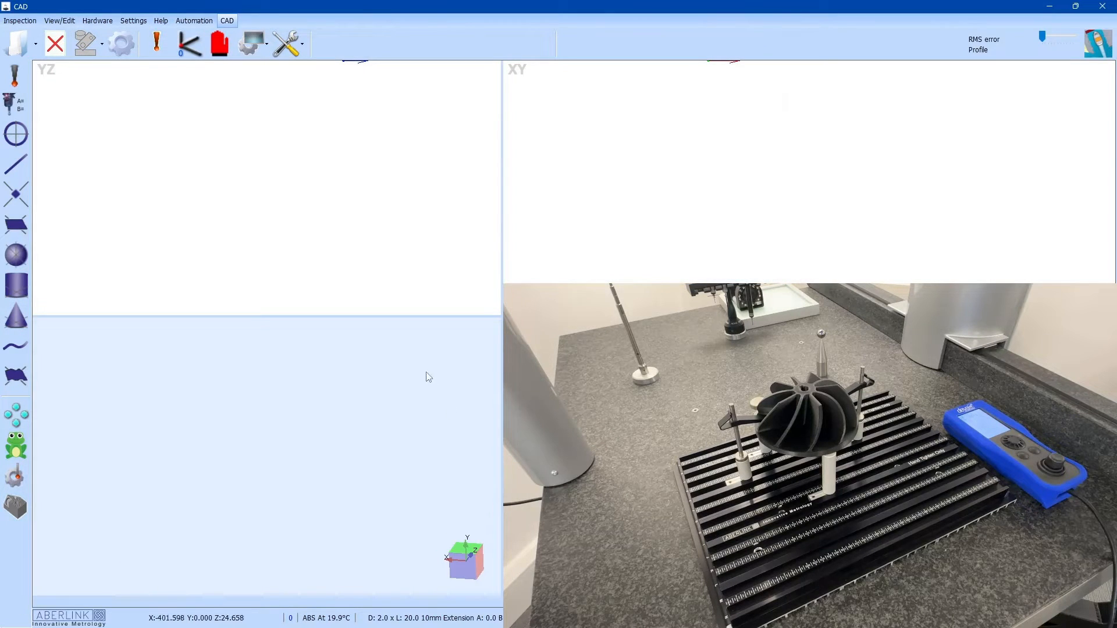
click(28, 52)
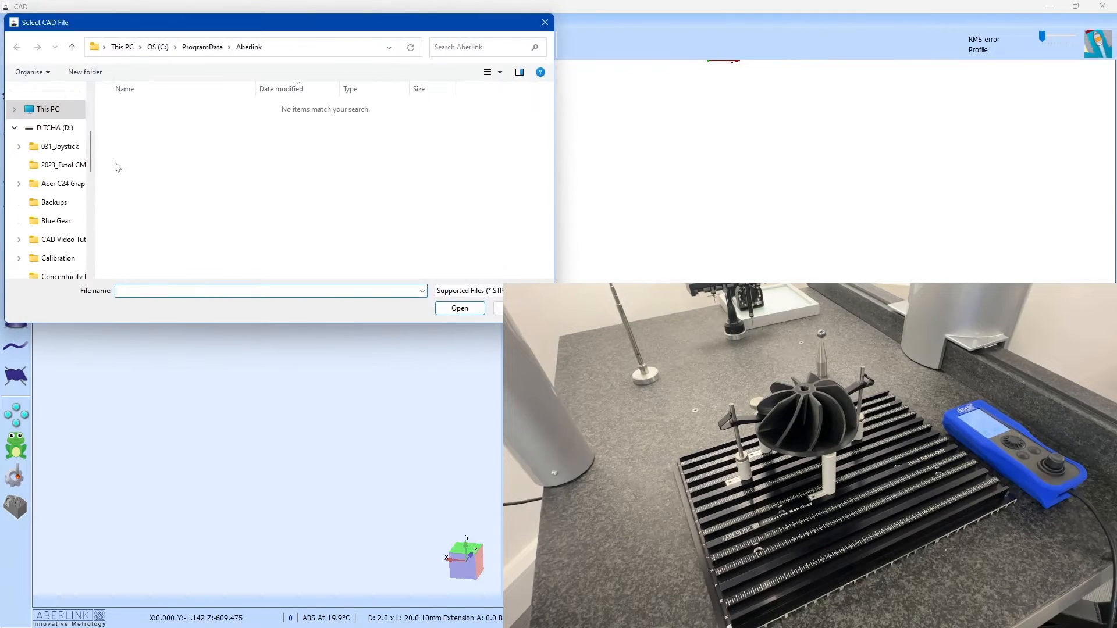
drag(91, 156, 92, 110)
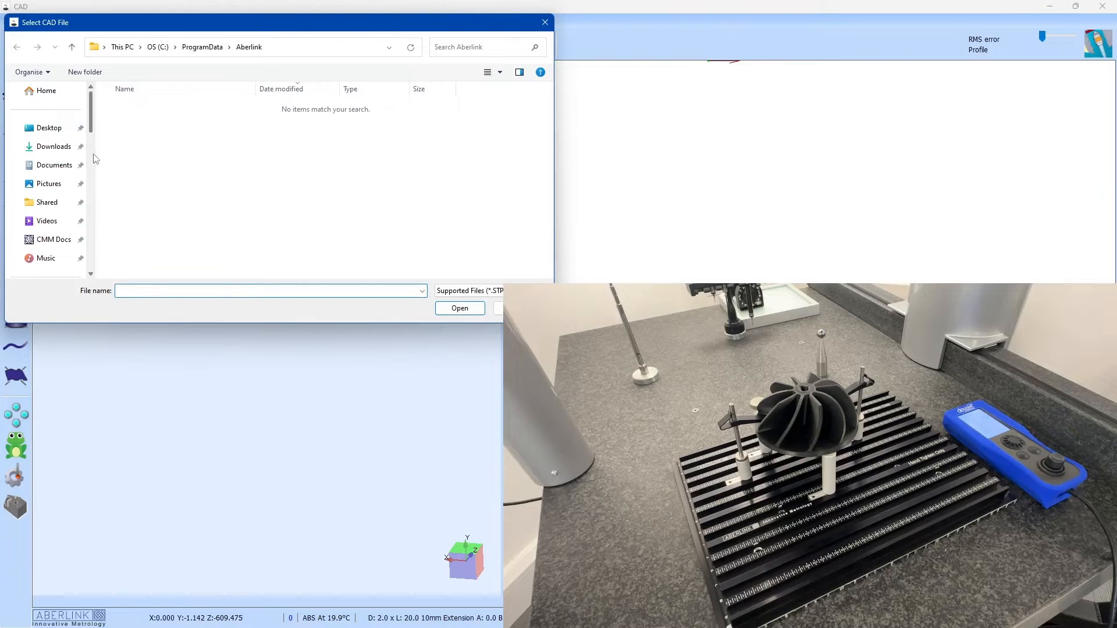
click(47, 131)
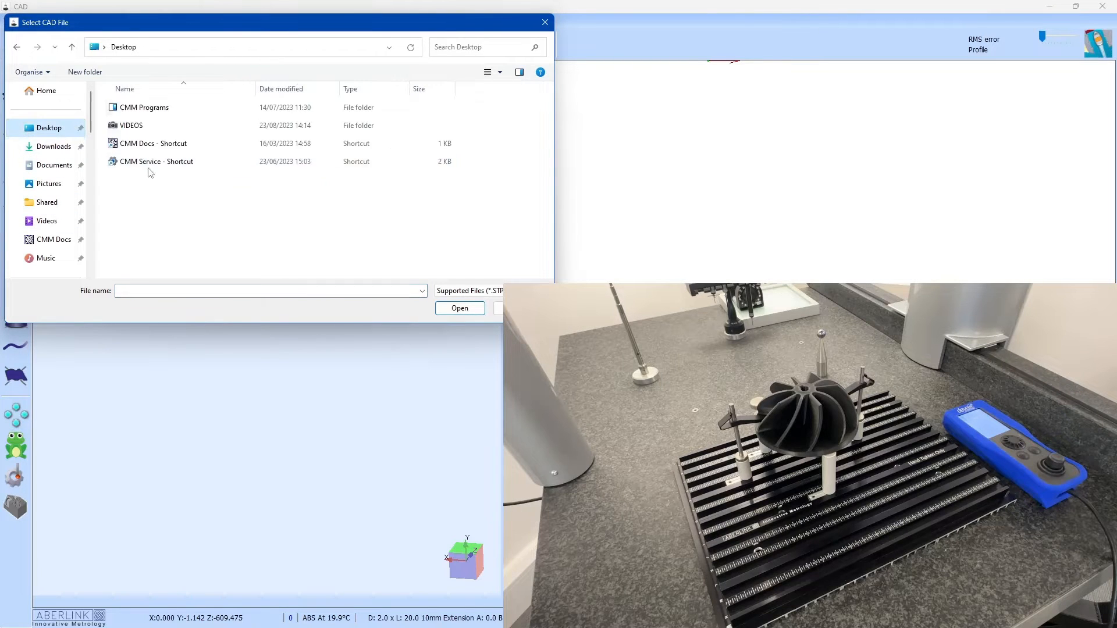
double_click(150, 110)
double_click(155, 125)
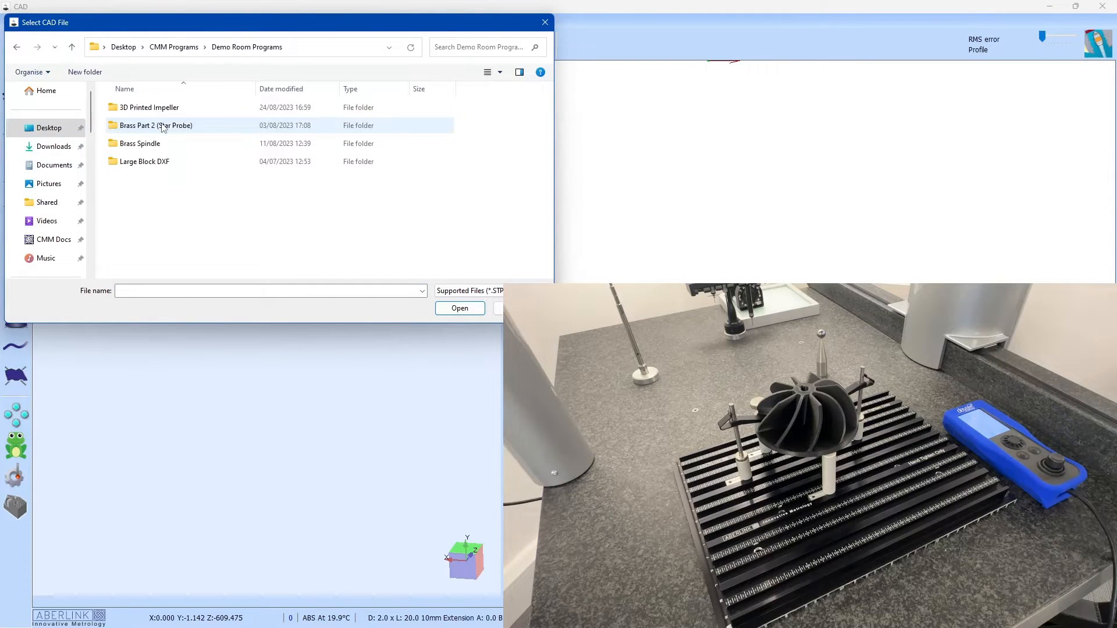
double_click(156, 111)
double_click(143, 126)
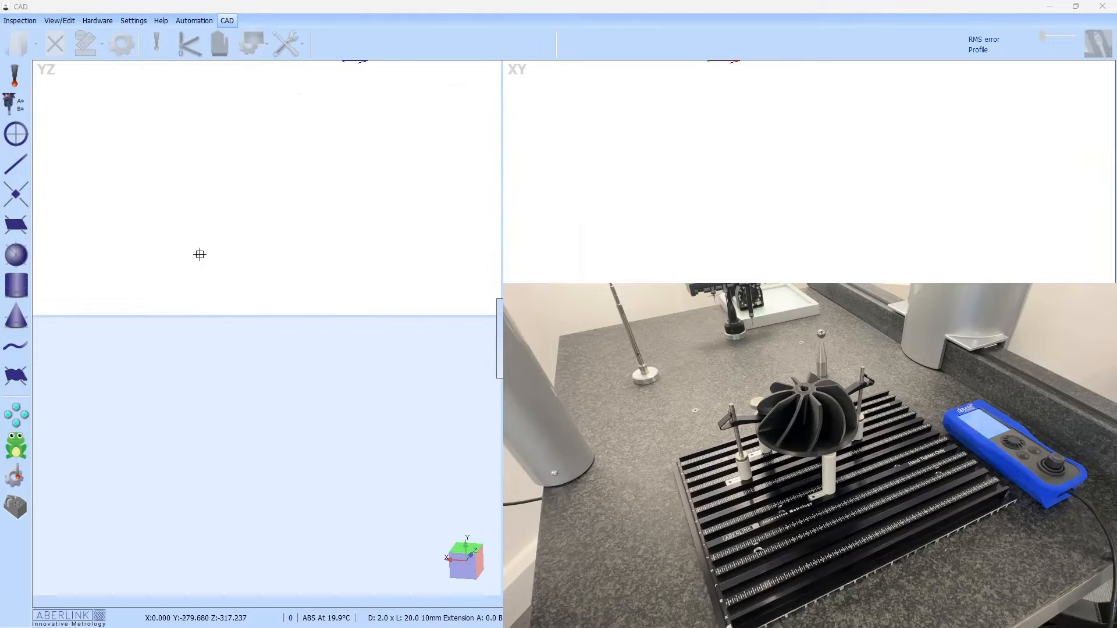
middle_drag(297, 433, 326, 398)
mouse_move(301, 441)
middle_down()
mouse_move(262, 407)
mouse_move(294, 437)
mouse_move(331, 411)
mouse_move(308, 449)
middle_up()
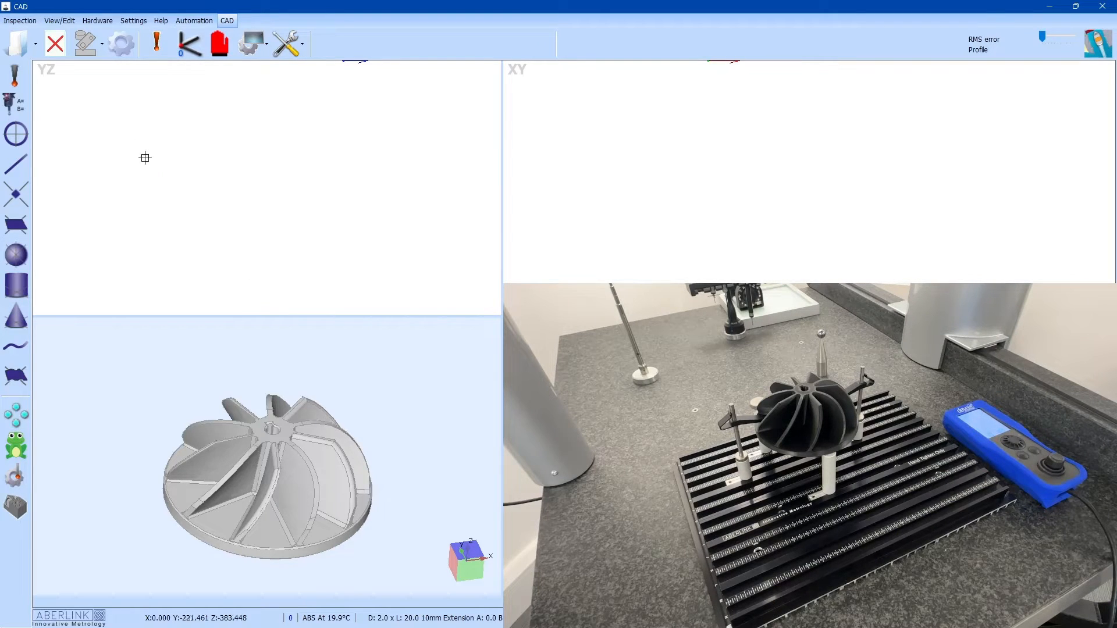
- Replace the loaded impeller with the fixtured assembly file Impeller [Aberlink Fixturing].step and view it from an oblique angle
click(64, 55)
click(18, 45)
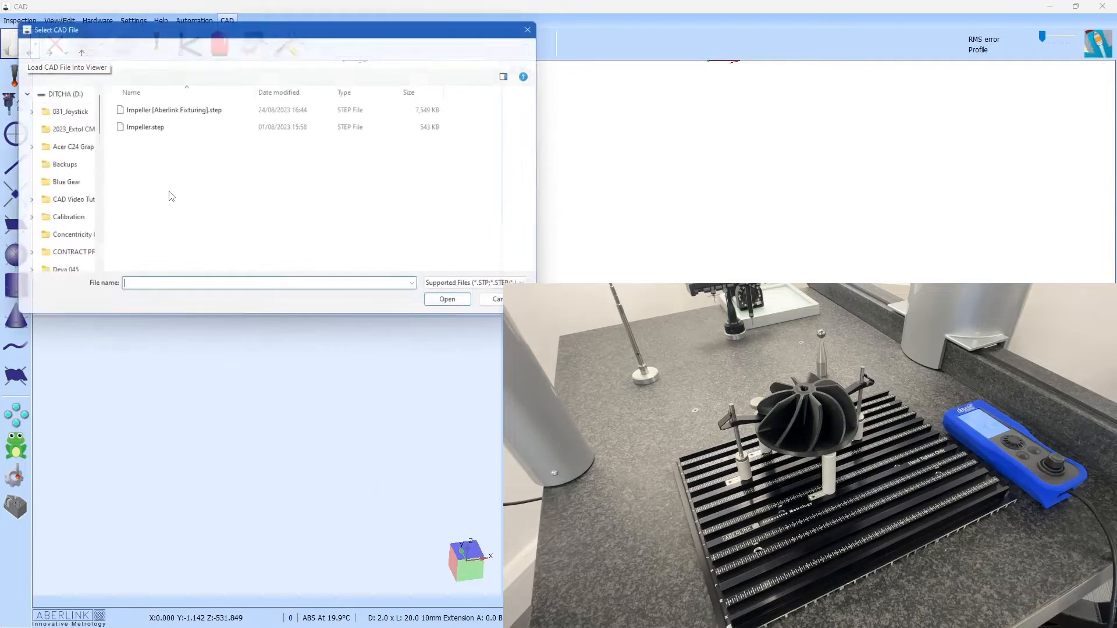
double_click(170, 112)
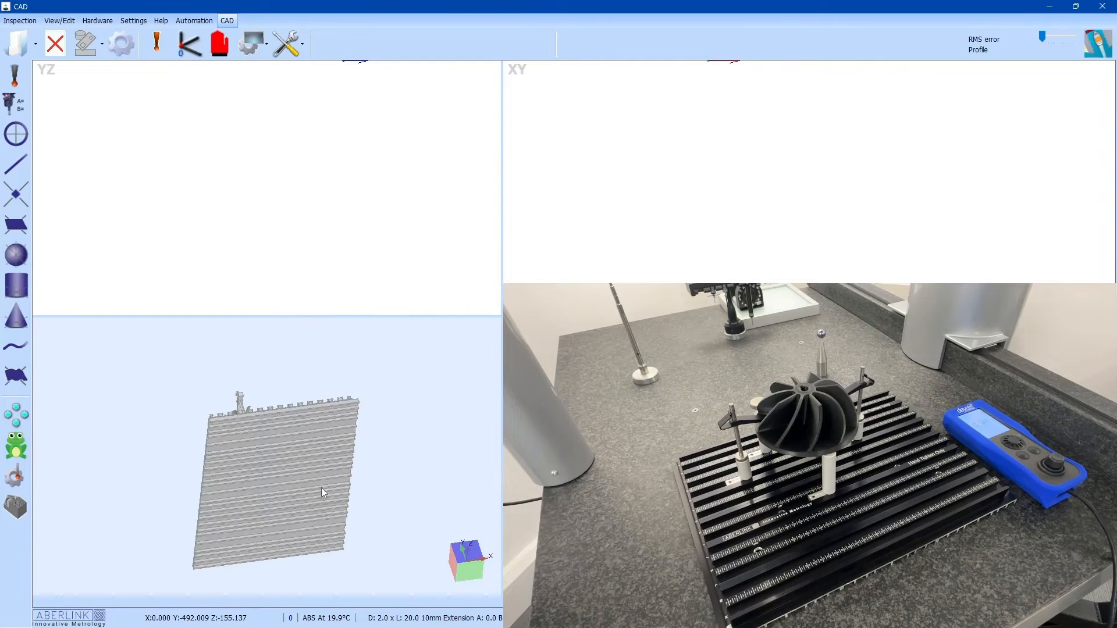
middle_drag(328, 469, 250, 499)
scroll(271, 454, up, 4)
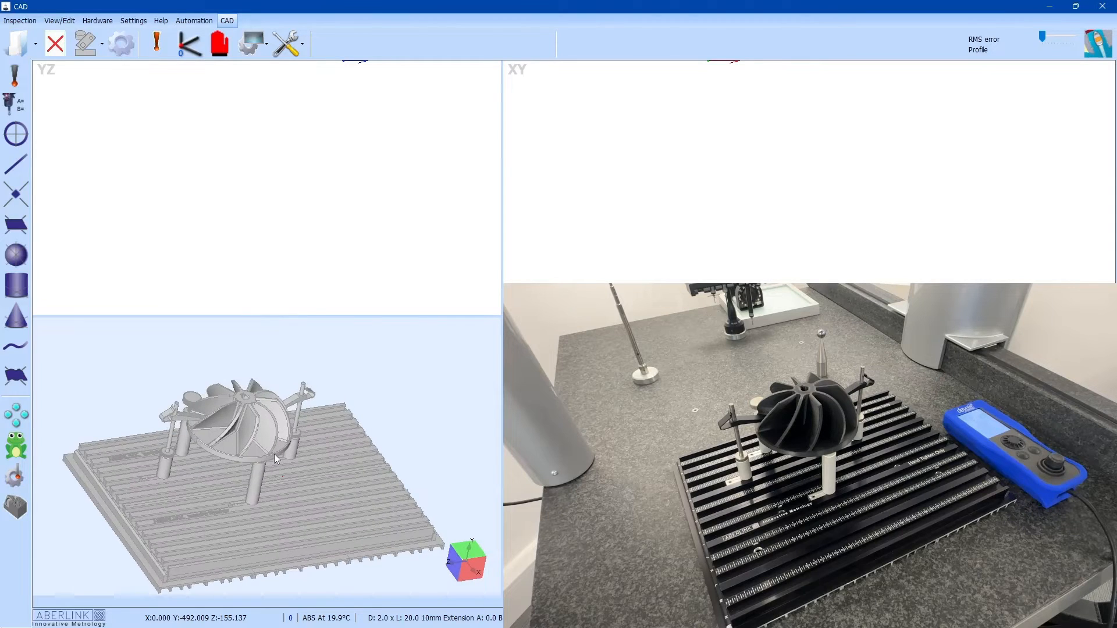
middle_drag(268, 455, 116, 498)
scroll(301, 389, up, 5)
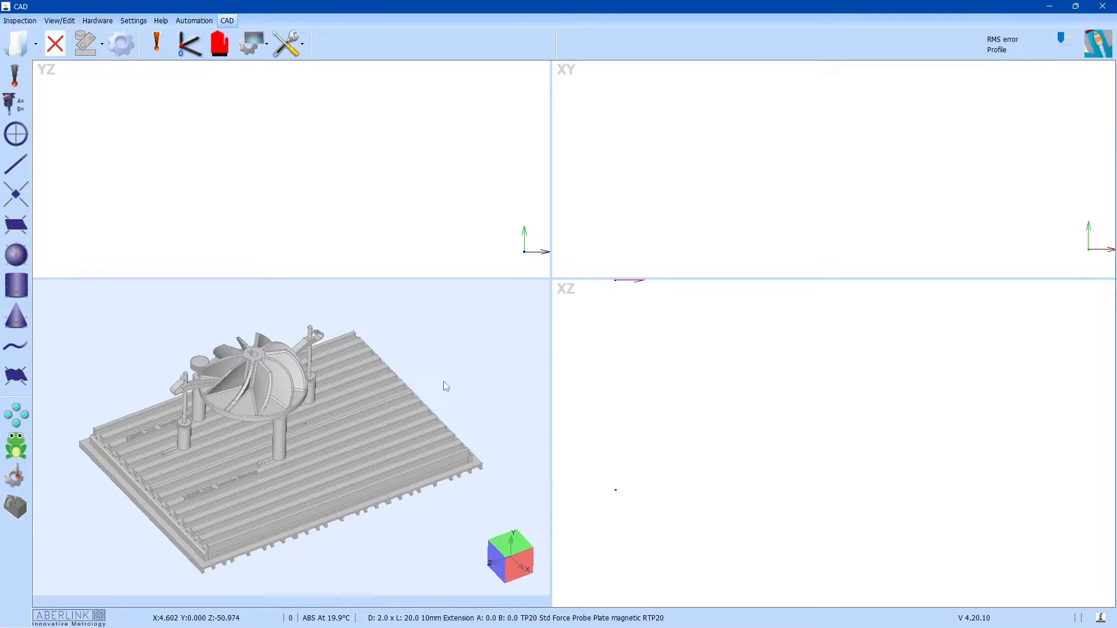
- Define an XY alignment on the impeller hub's top face with an origin point, a positive X point and a positive Y point
click(194, 46)
drag(1031, 11, 672, 84)
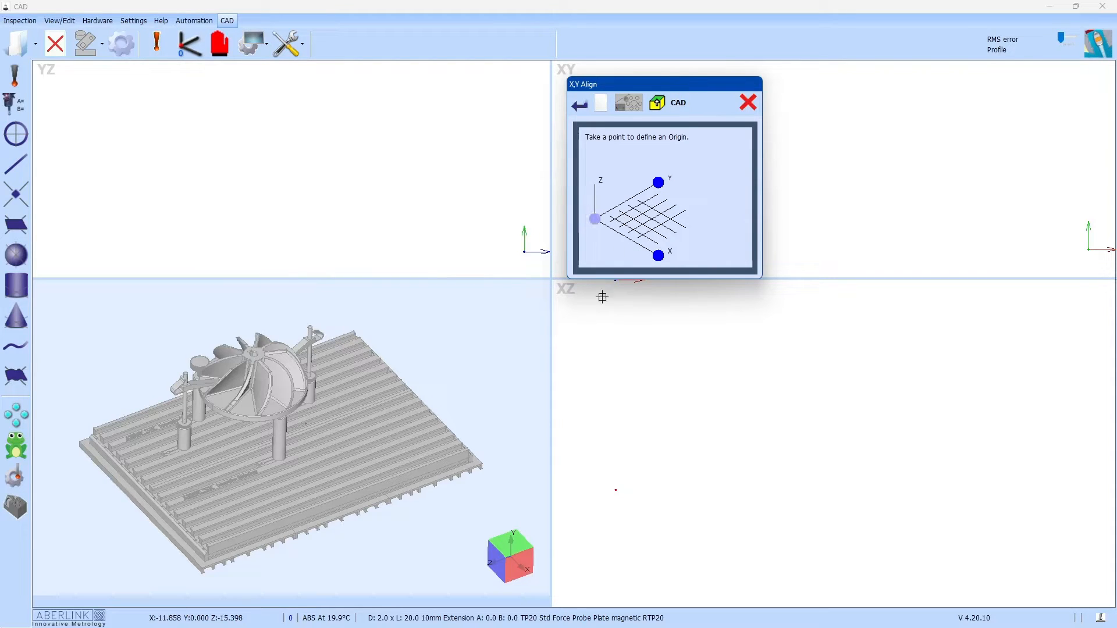
scroll(289, 432, up, 3)
scroll(233, 338, up, 5)
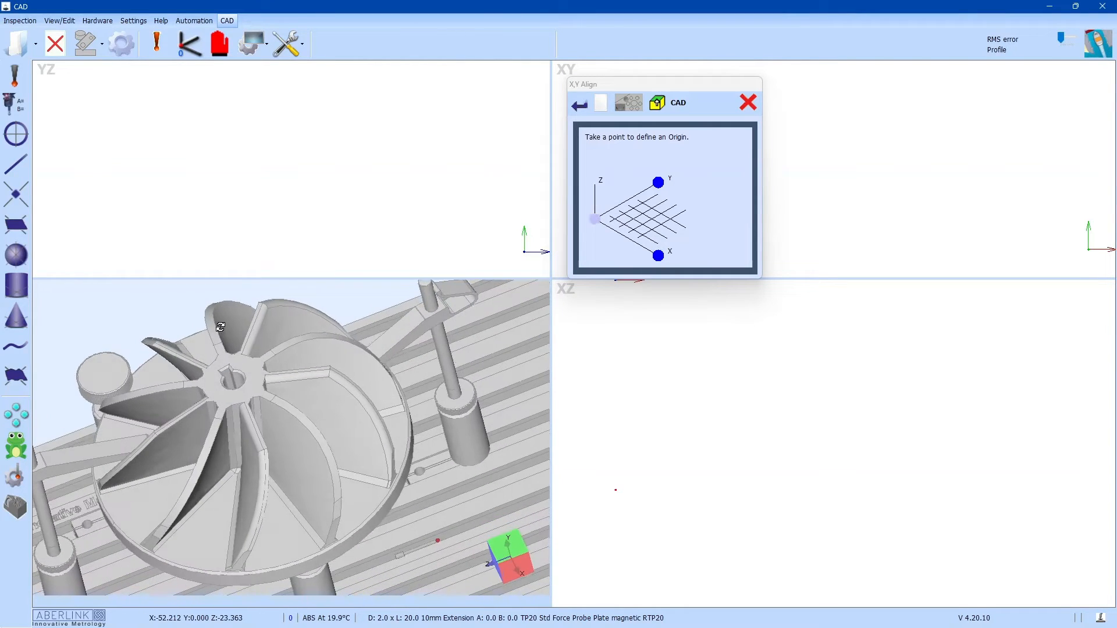
middle_drag(219, 327, 226, 330)
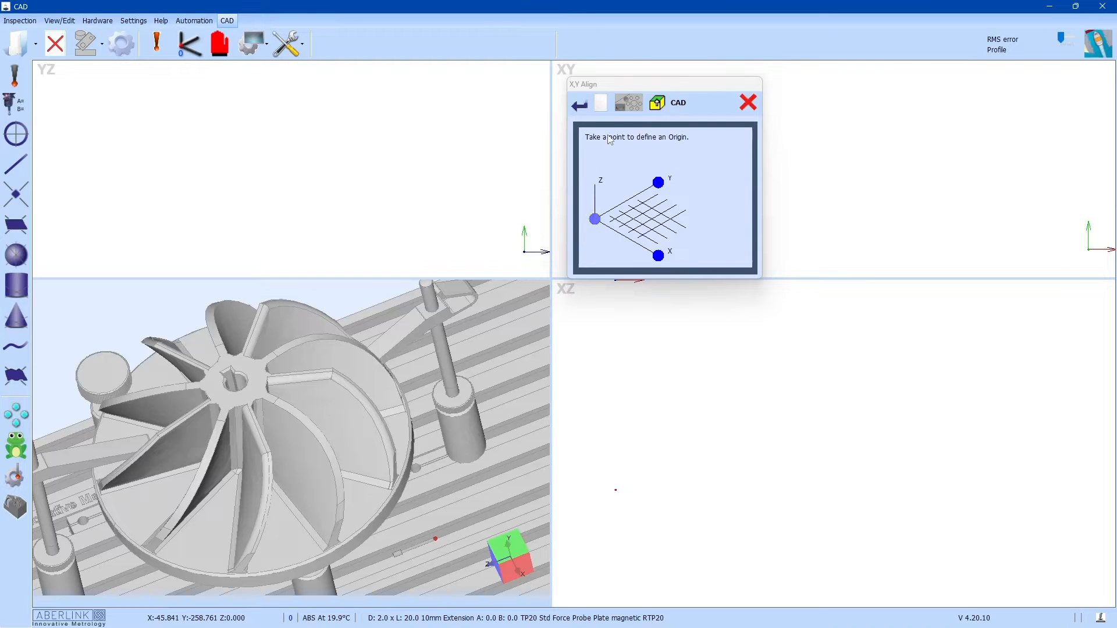
click(228, 400)
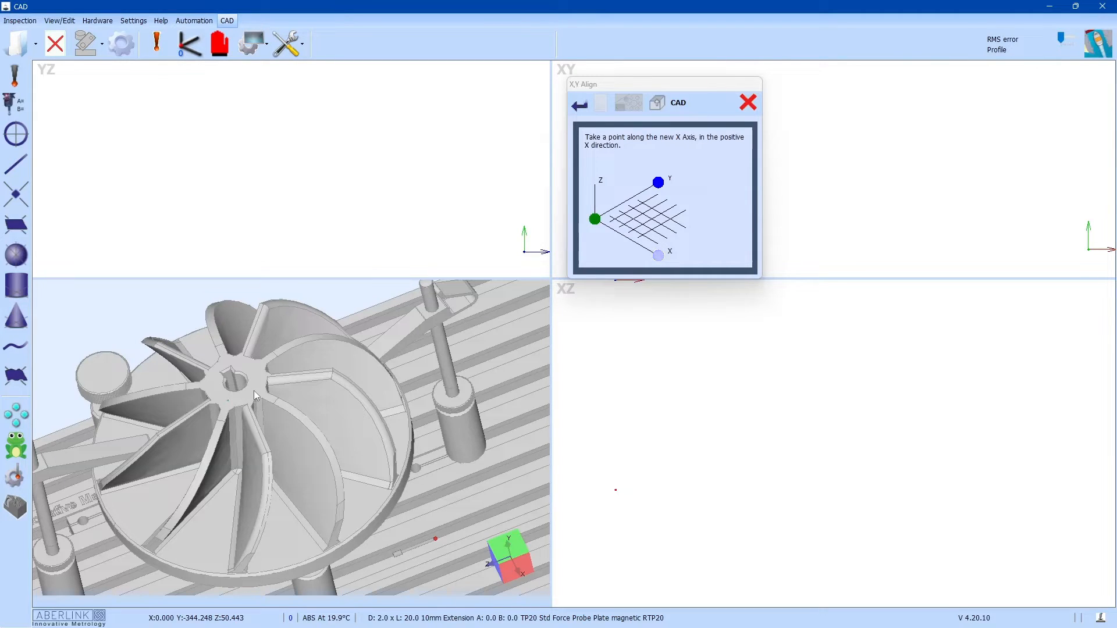
click(252, 390)
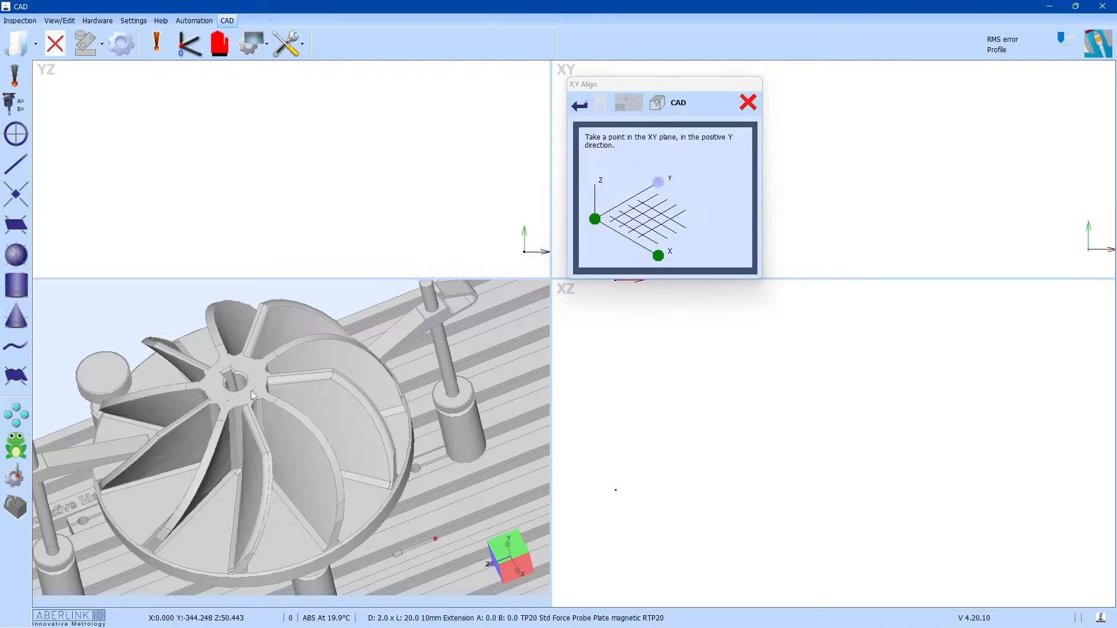
click(214, 382)
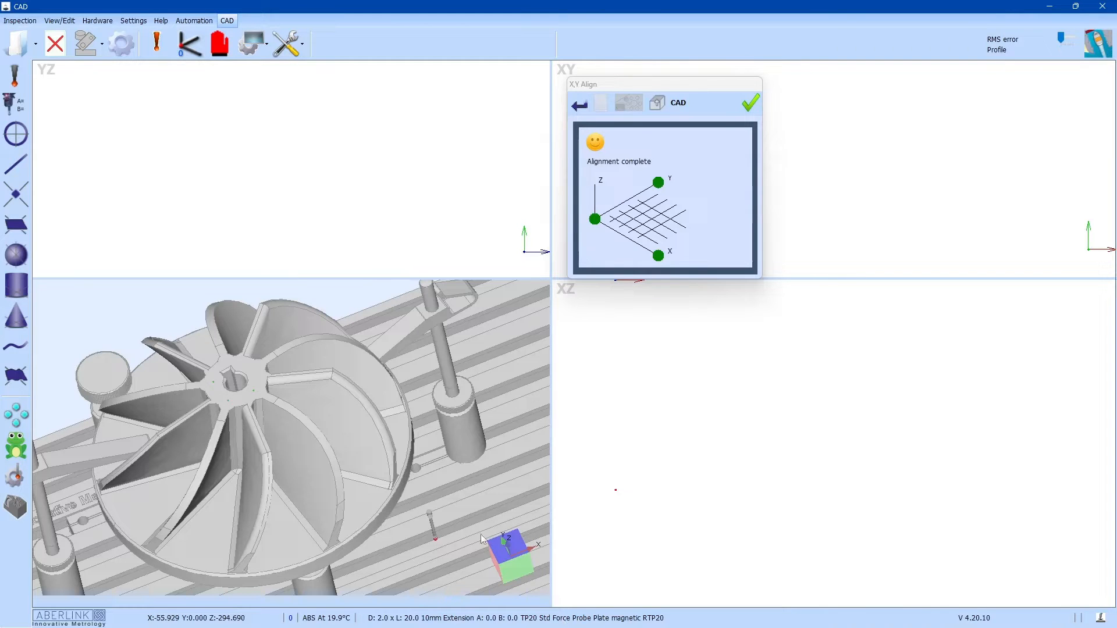
- Inspect the model with its new axis orientation and accept the three-point alignment
drag(514, 556, 539, 554)
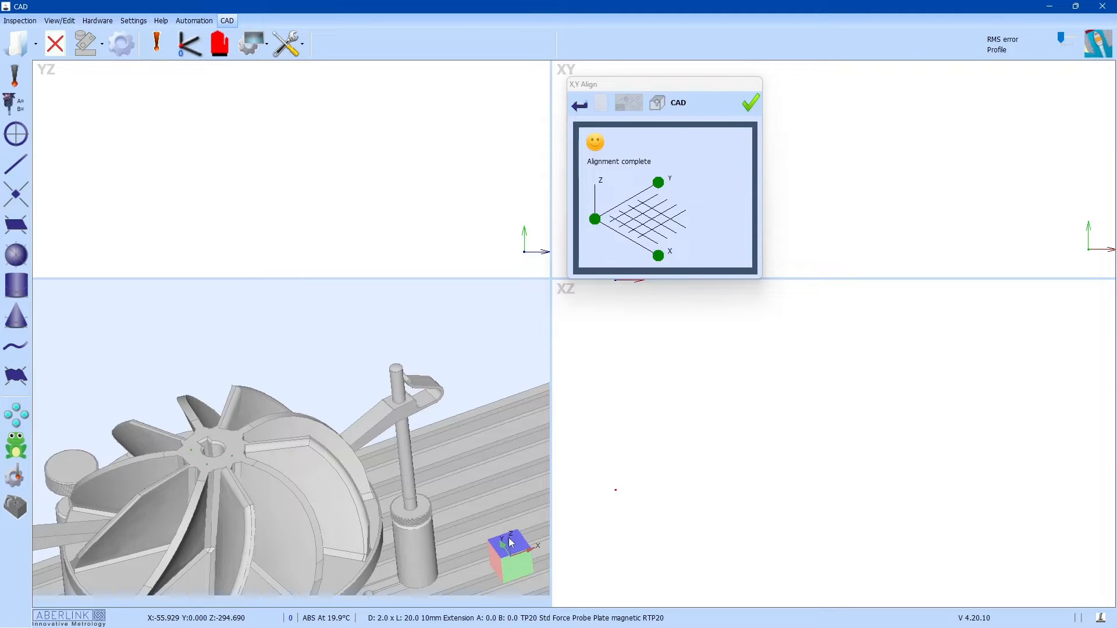
scroll(339, 355, down, 2)
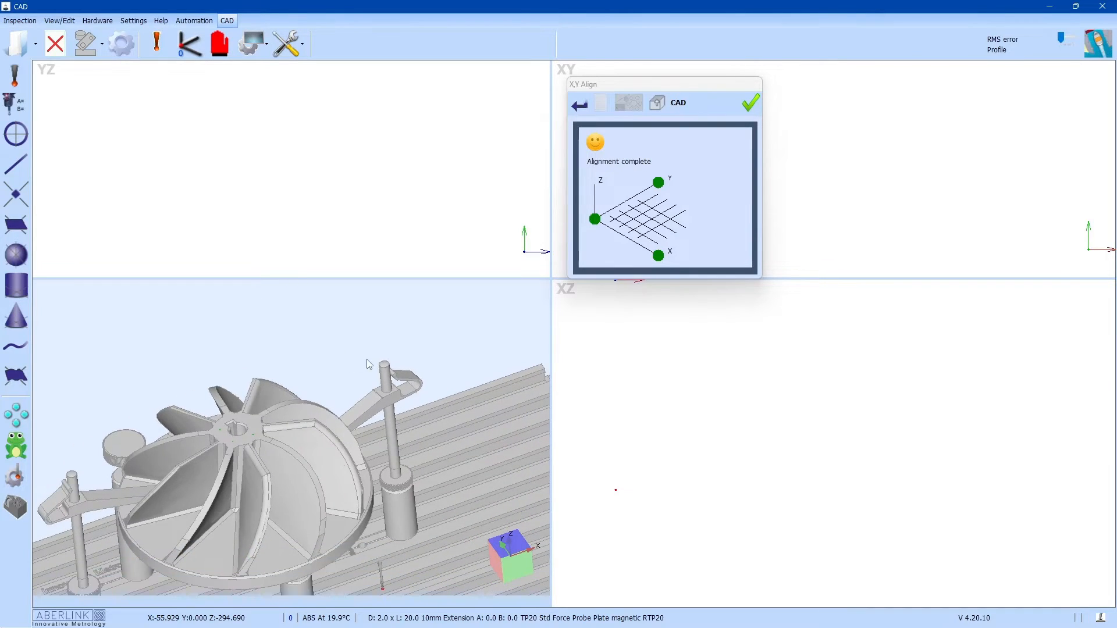
scroll(367, 360, down, 3)
scroll(298, 401, up, 2)
scroll(298, 401, up, 3)
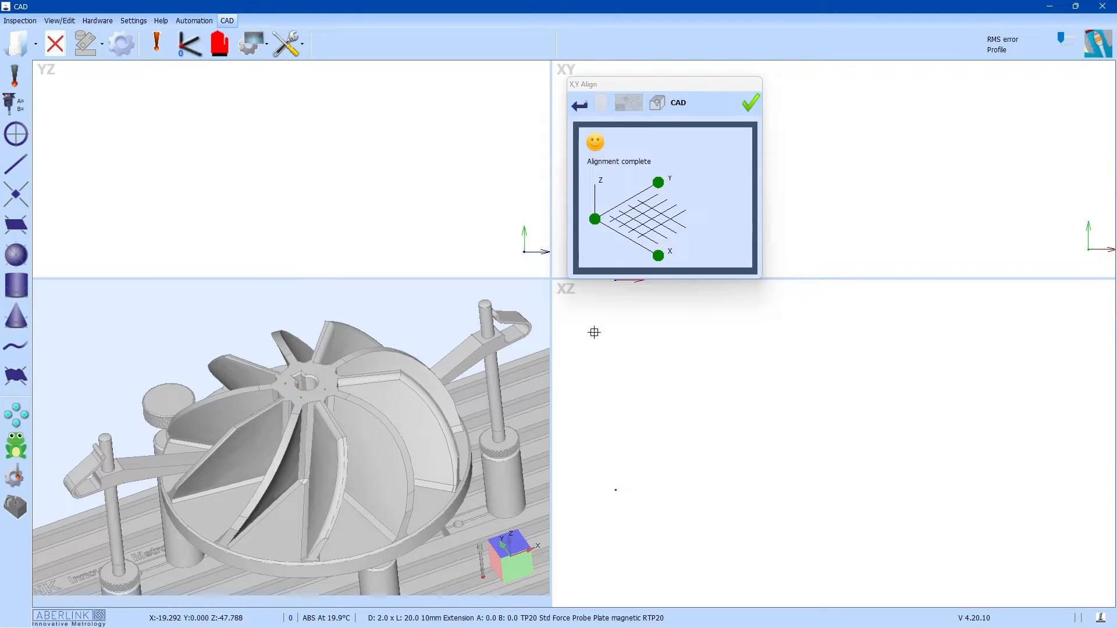
click(750, 105)
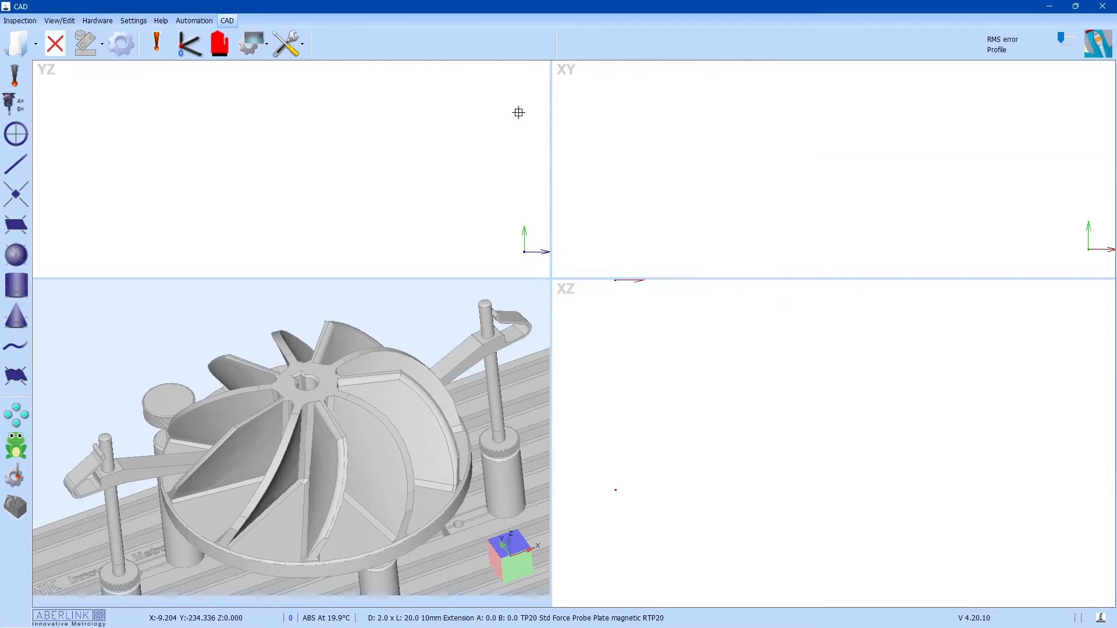
- Start another XY alignment, remove the aligned CAD model and reload Impeller [Aberlink Fixturing].step from the recent files
click(190, 44)
scroll(310, 351, down, 4)
middle_drag(326, 347, 370, 419)
scroll(175, 376, down, 5)
scroll(235, 328, up, 2)
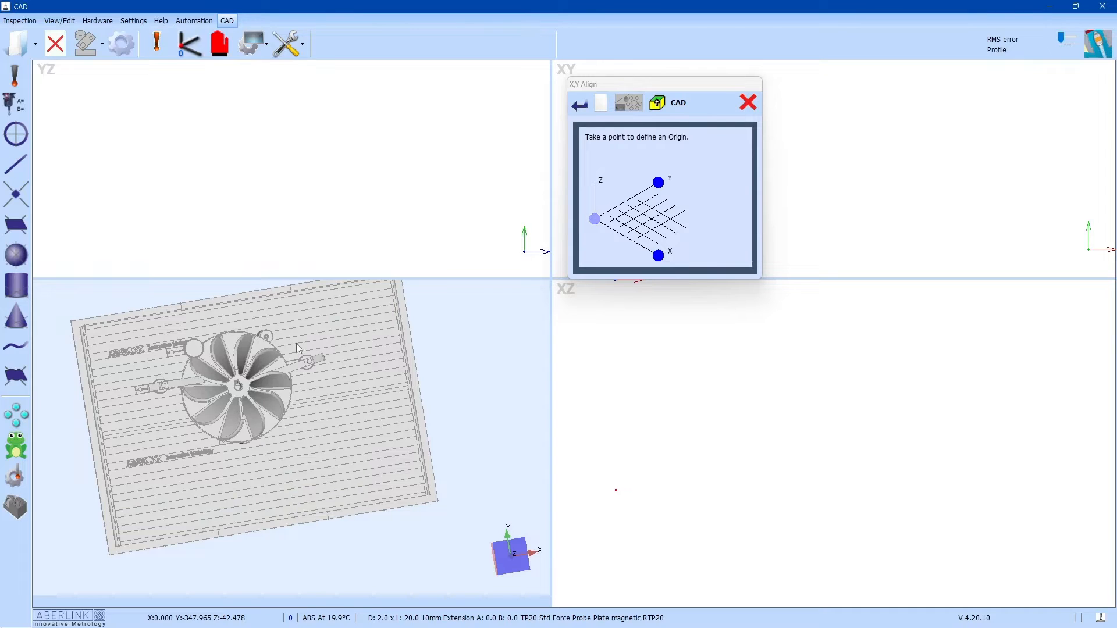
click(56, 43)
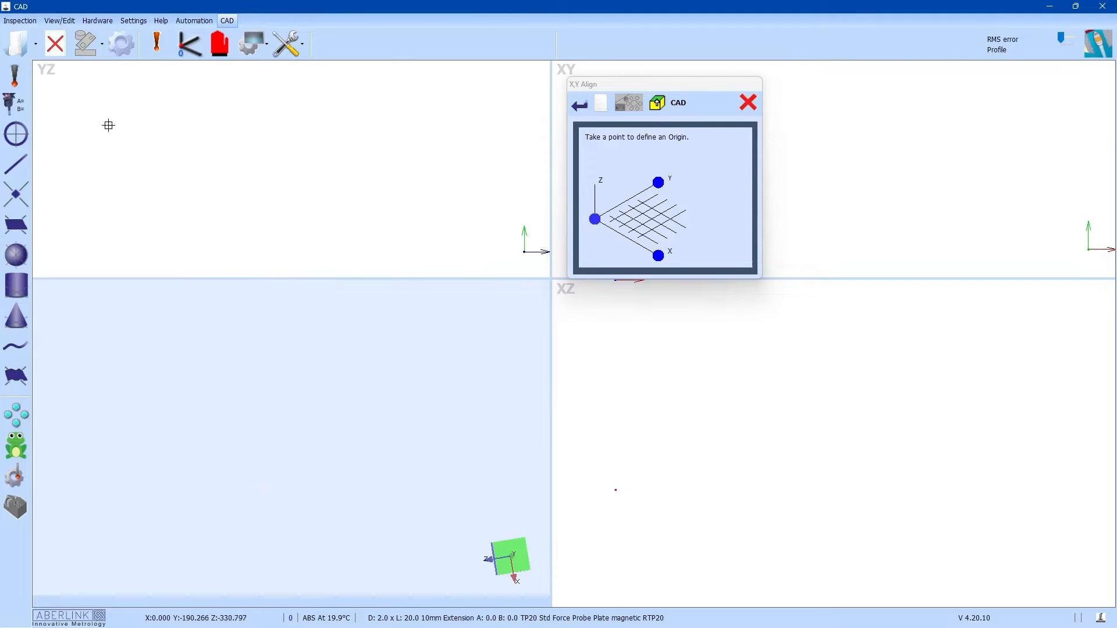
click(36, 44)
click(44, 75)
click(35, 44)
click(41, 67)
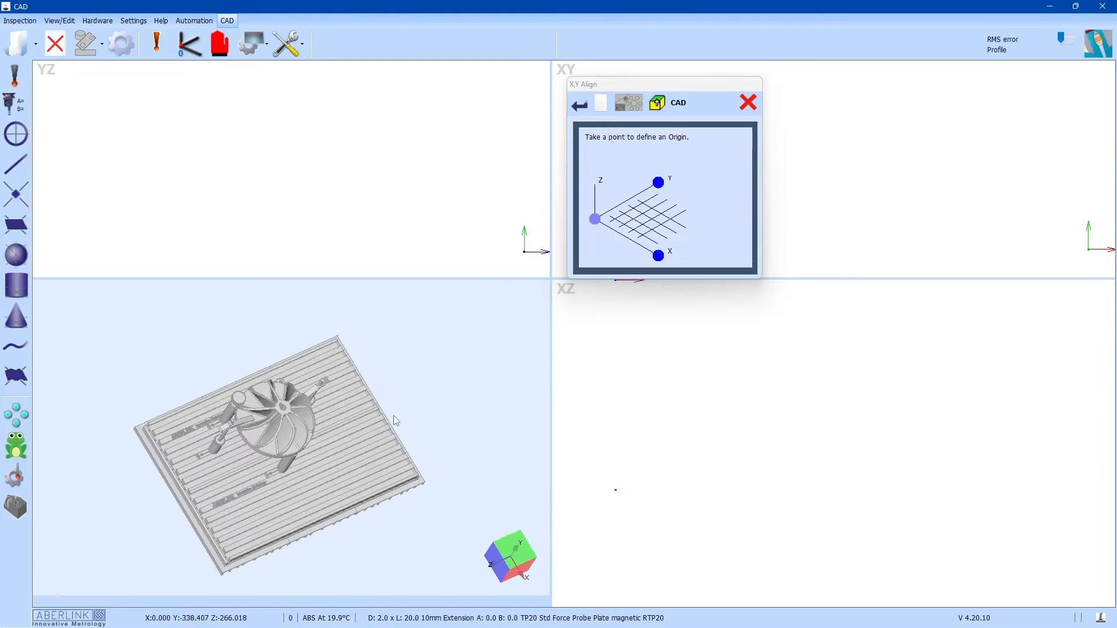
- Orient the fixtured model straight down with the screen matching the machine X and Y axes, and accept a view-based component alignment
middle_drag(364, 396, 273, 484)
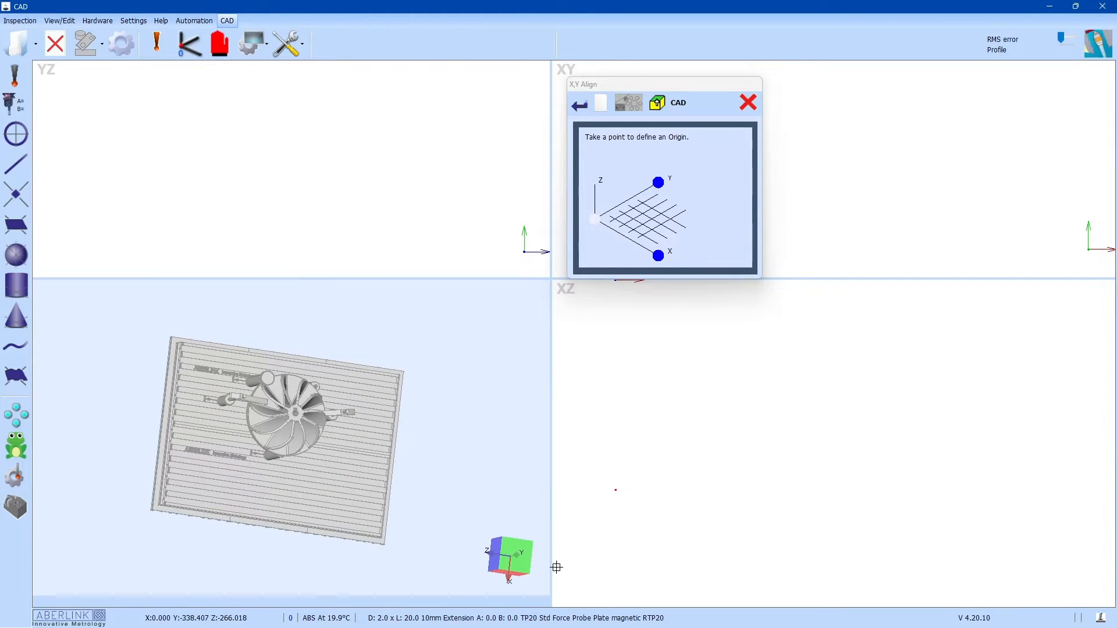
click(526, 550)
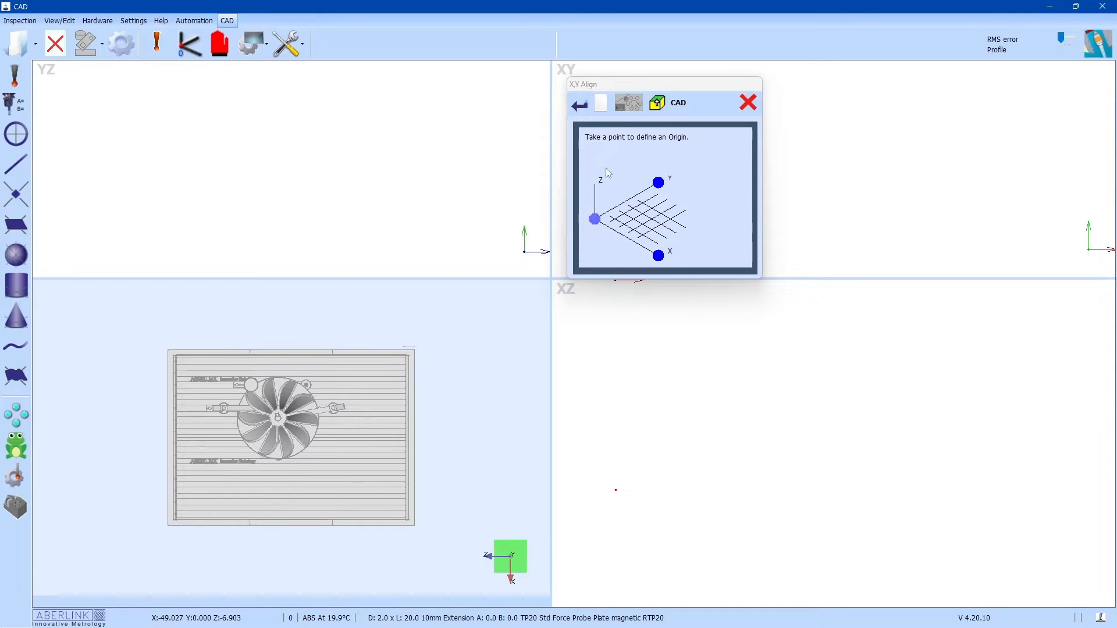
click(629, 103)
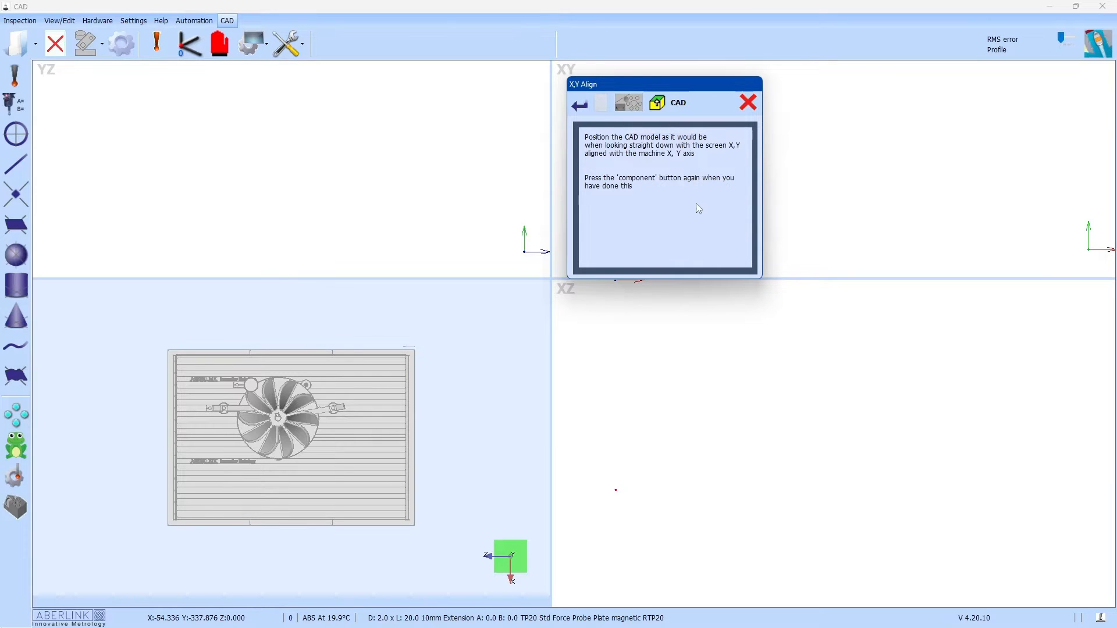
click(628, 103)
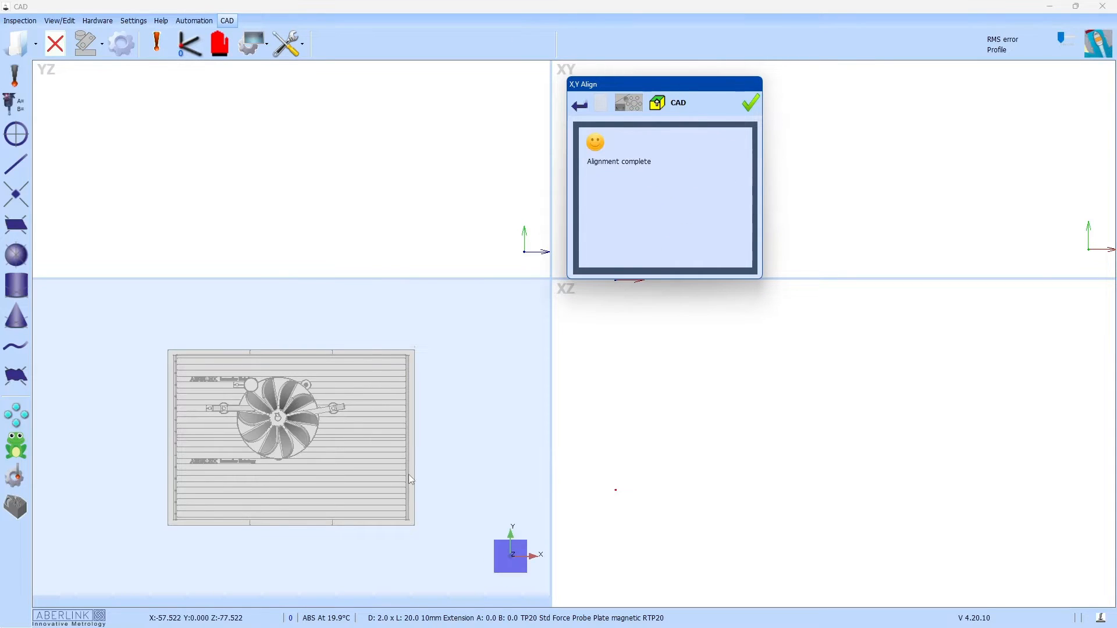
drag(539, 548, 526, 420)
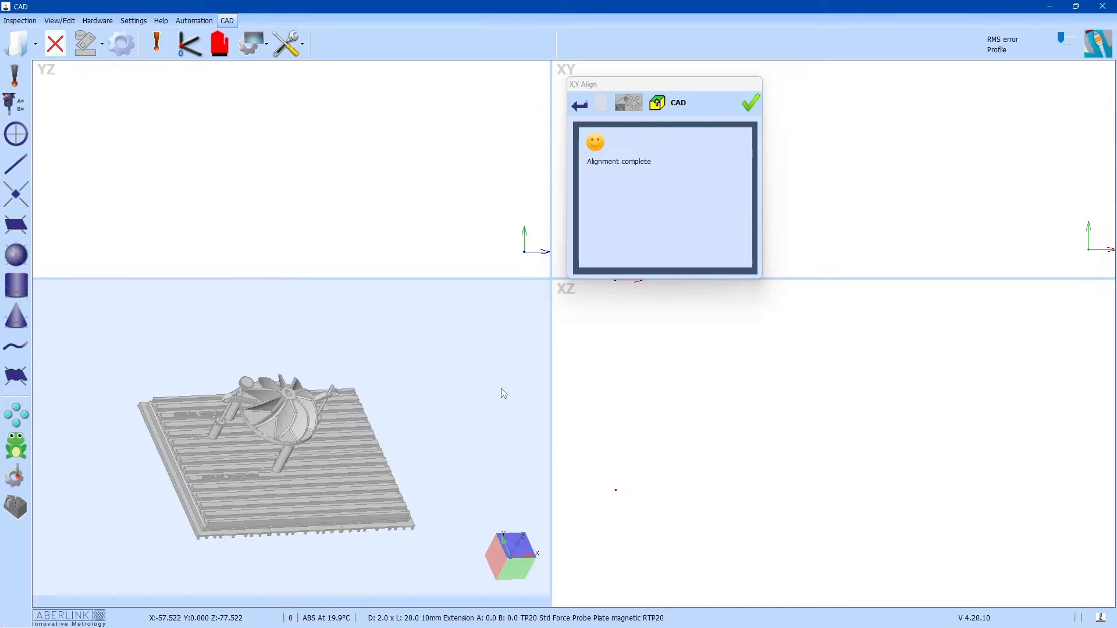
click(750, 103)
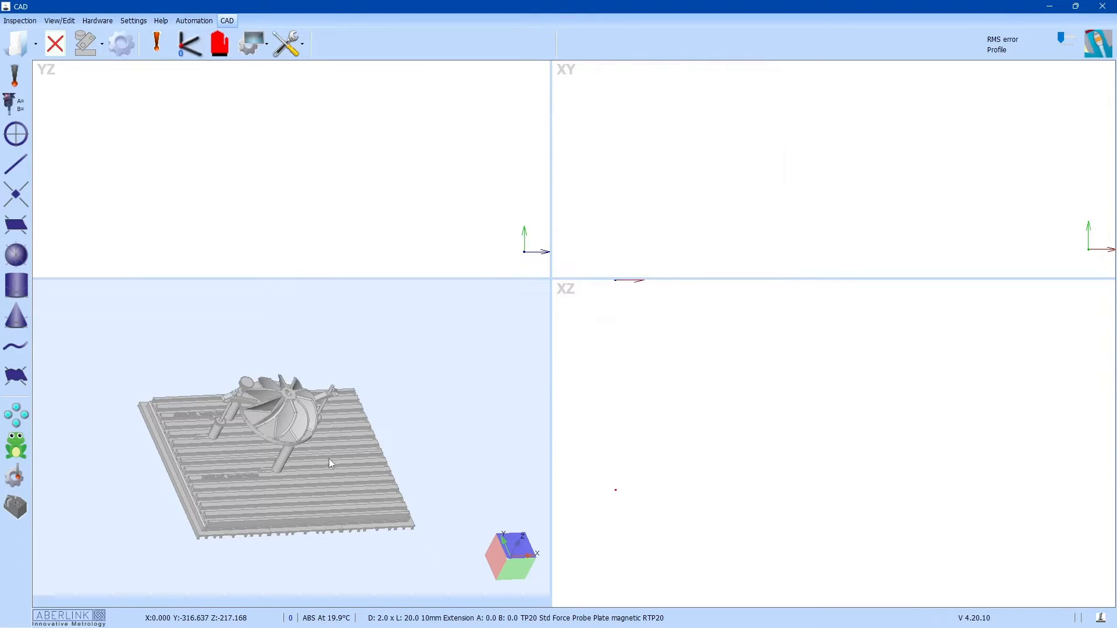
- Remove the fixtured assembly and load the impeller-only model from the recent files
scroll(290, 416, up, 2)
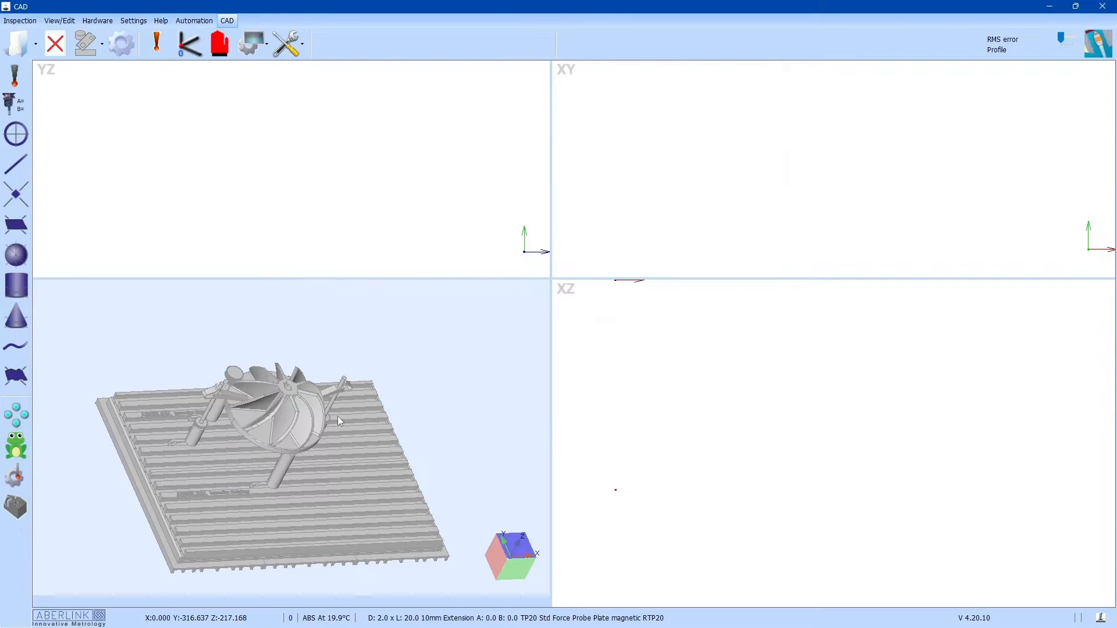
click(55, 44)
click(37, 47)
click(37, 48)
click(37, 48)
click(50, 78)
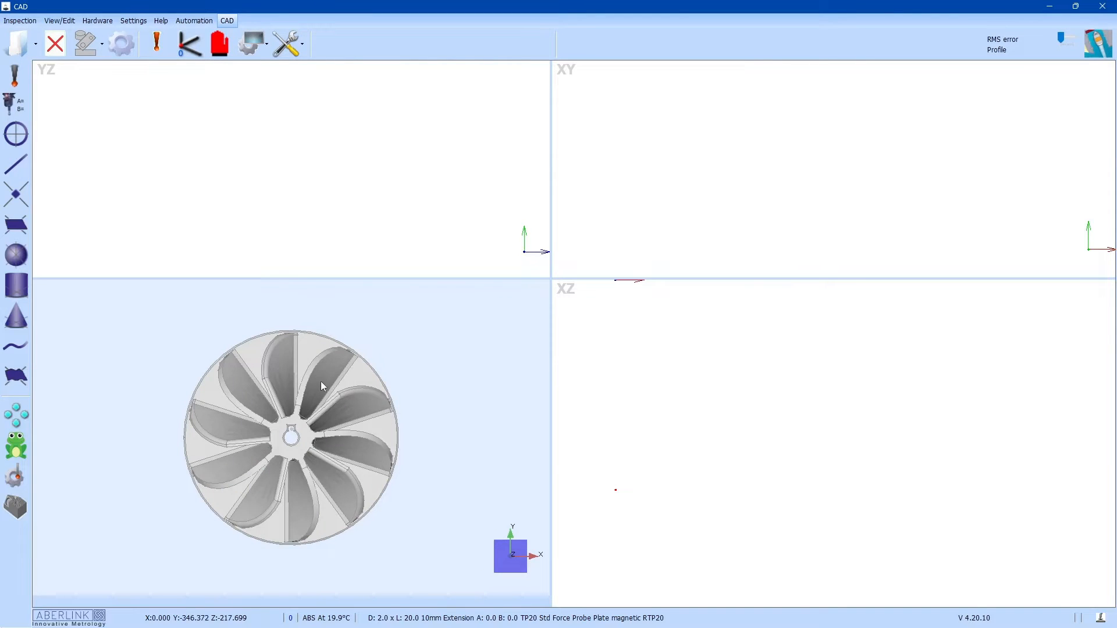
- Align the impeller to the machine axes from the flat top face of its hub and accept the alignment
middle_drag(321, 397, 343, 373)
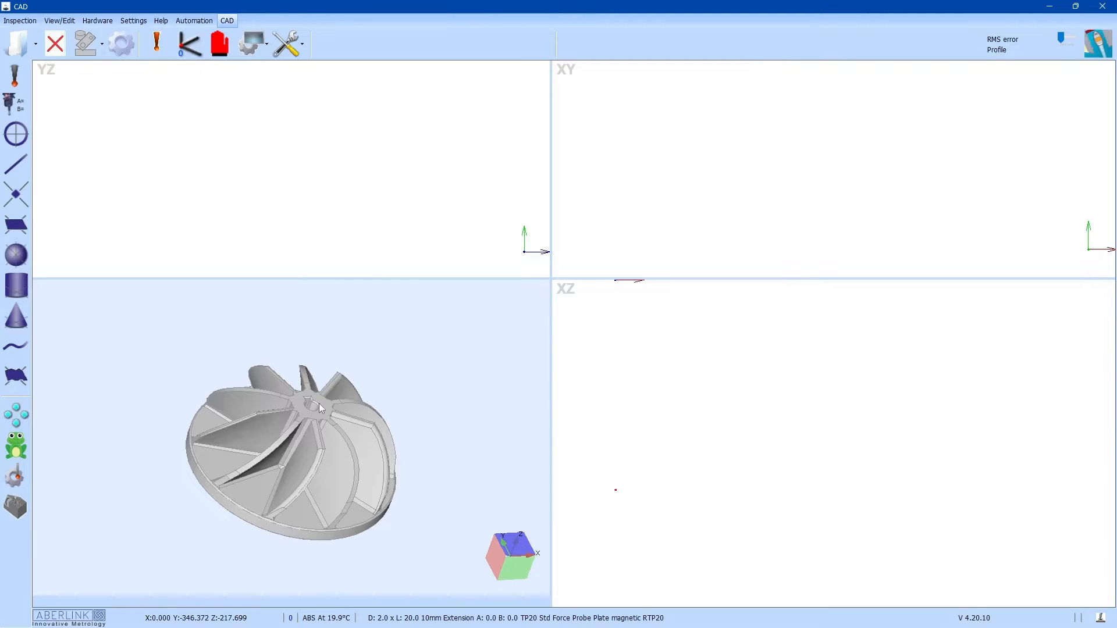
click(190, 44)
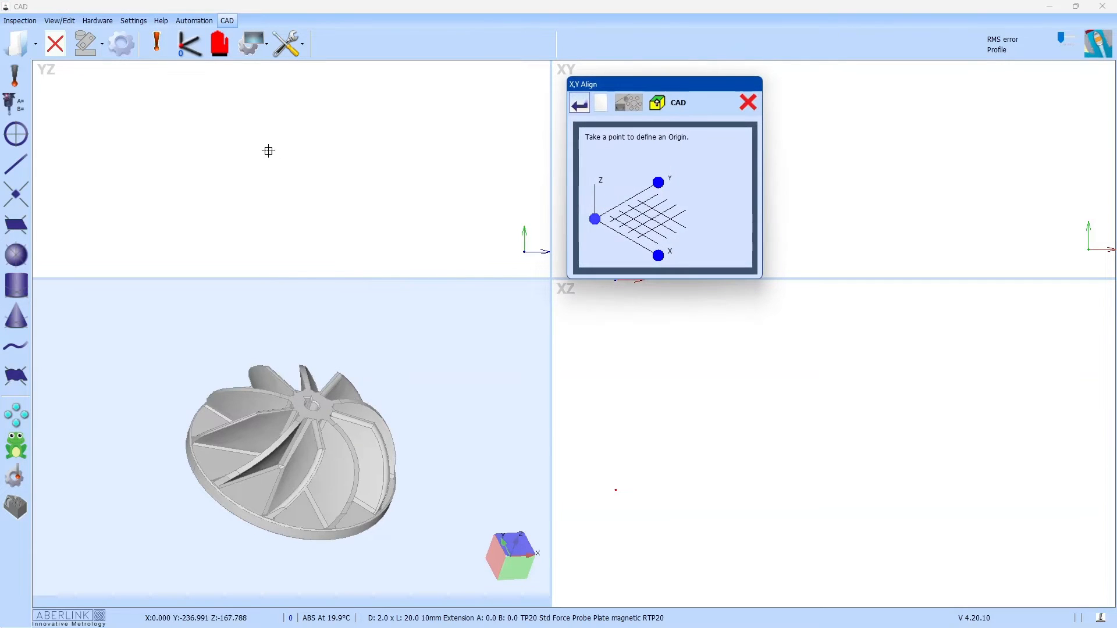
click(658, 105)
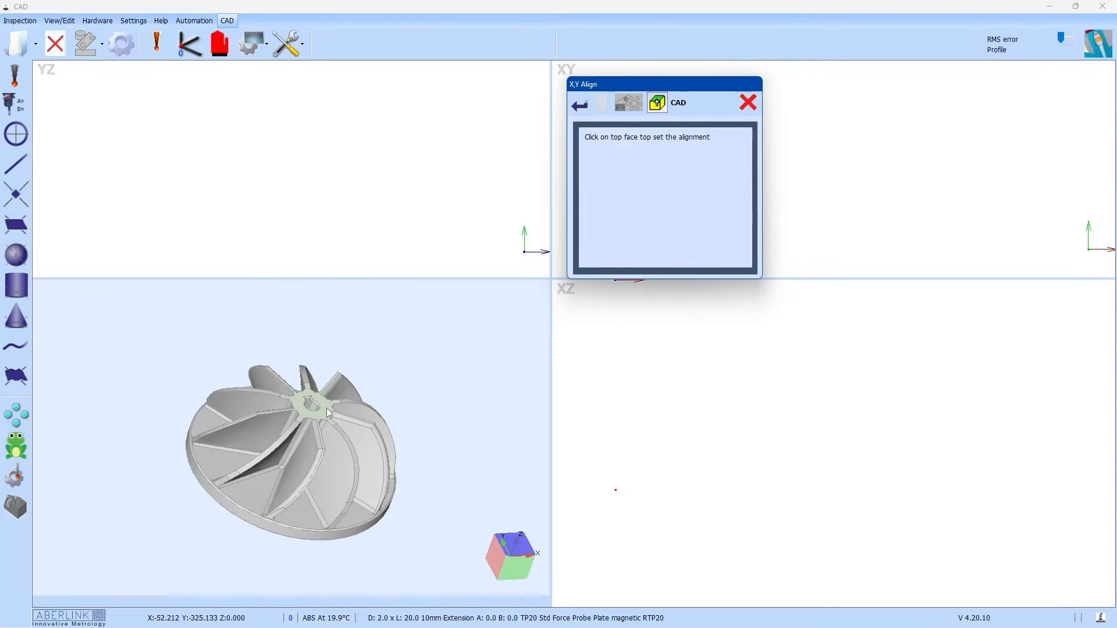
click(327, 408)
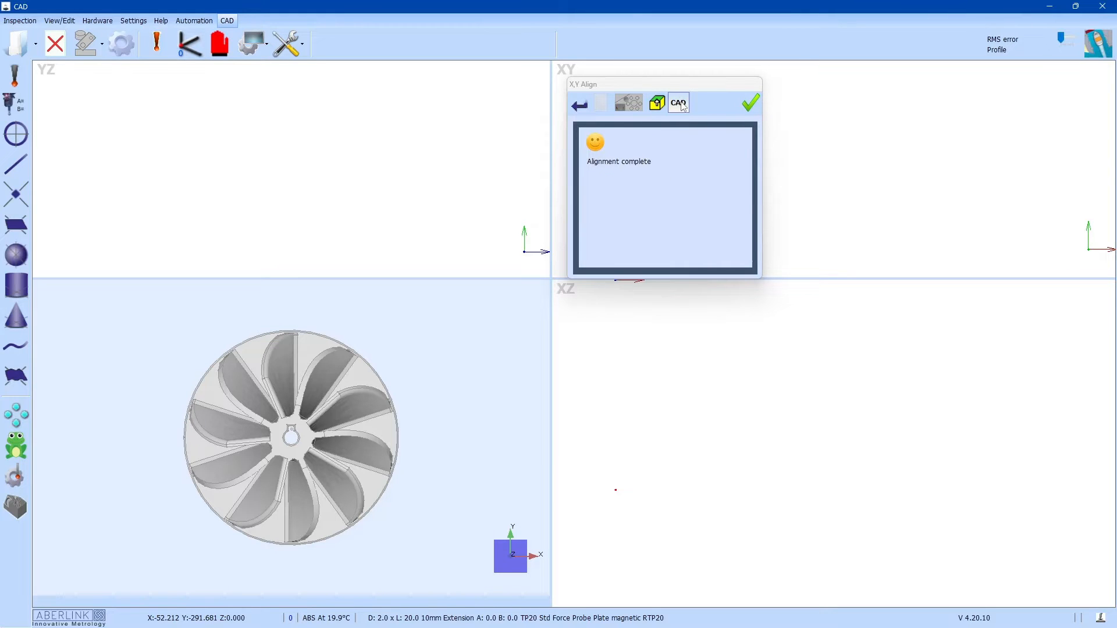
click(750, 104)
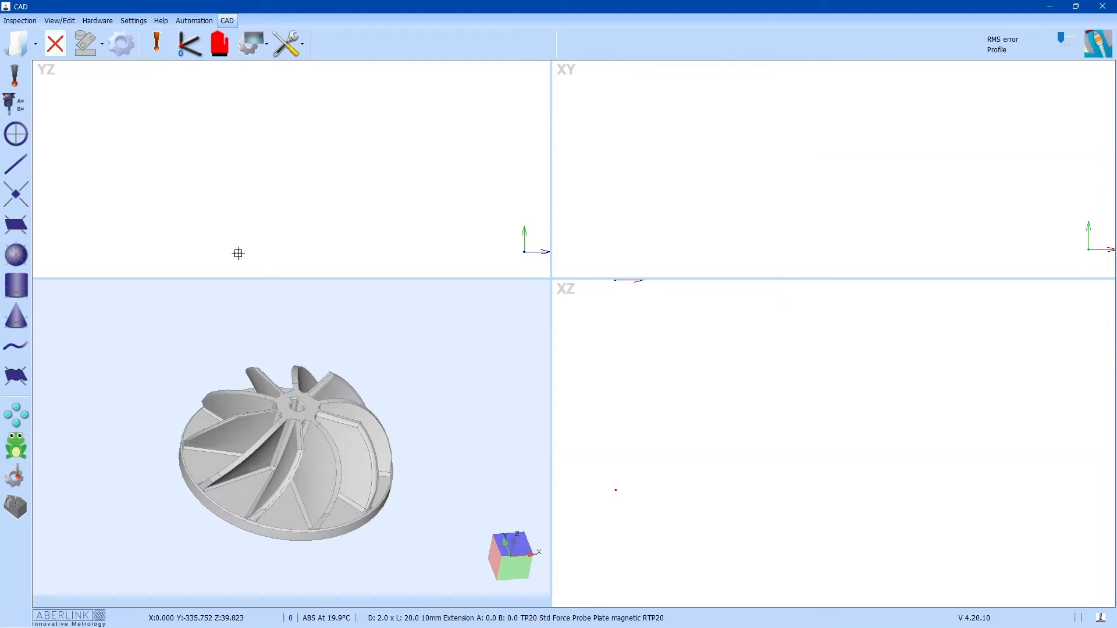
- Remove the aligned impeller and reload the impeller-only model from the recent files
click(56, 43)
click(37, 51)
click(39, 62)
click(36, 50)
click(39, 64)
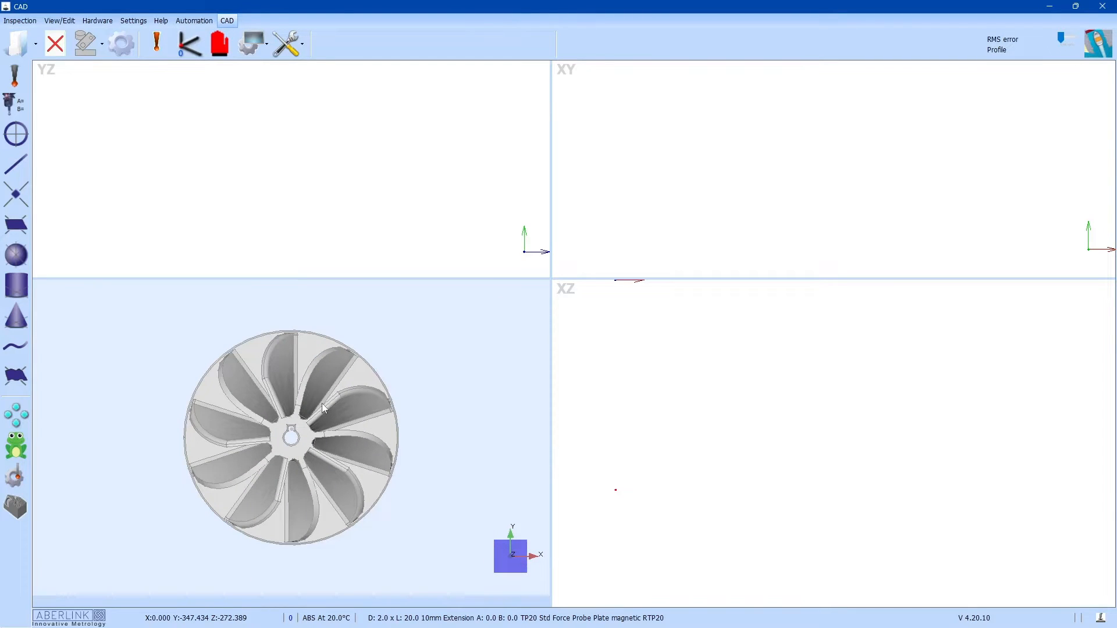
drag(363, 373, 370, 323)
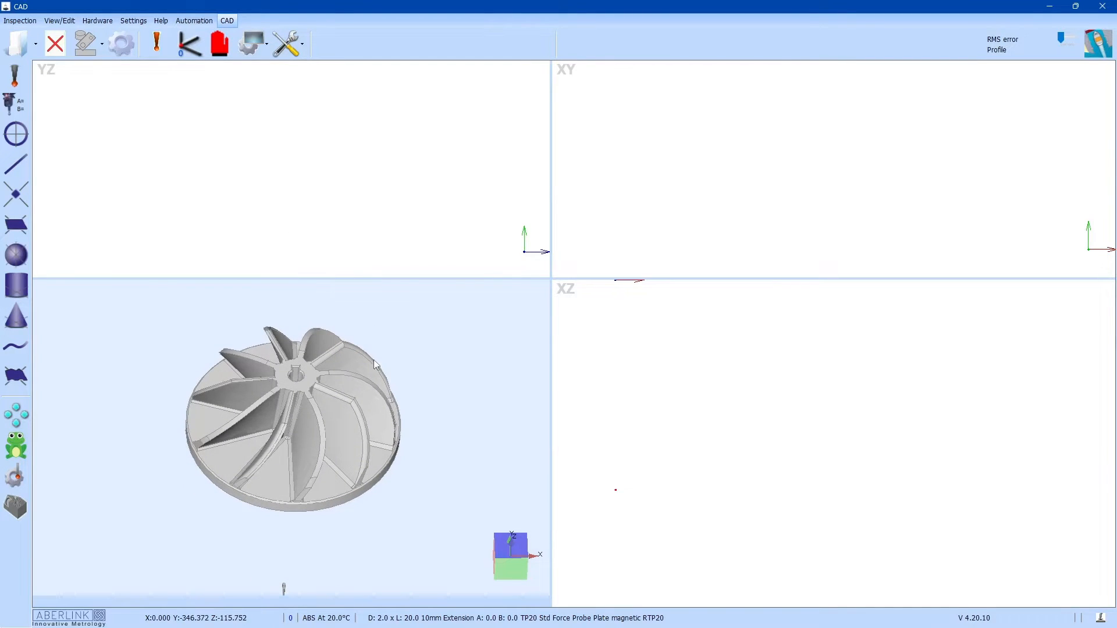
click(191, 51)
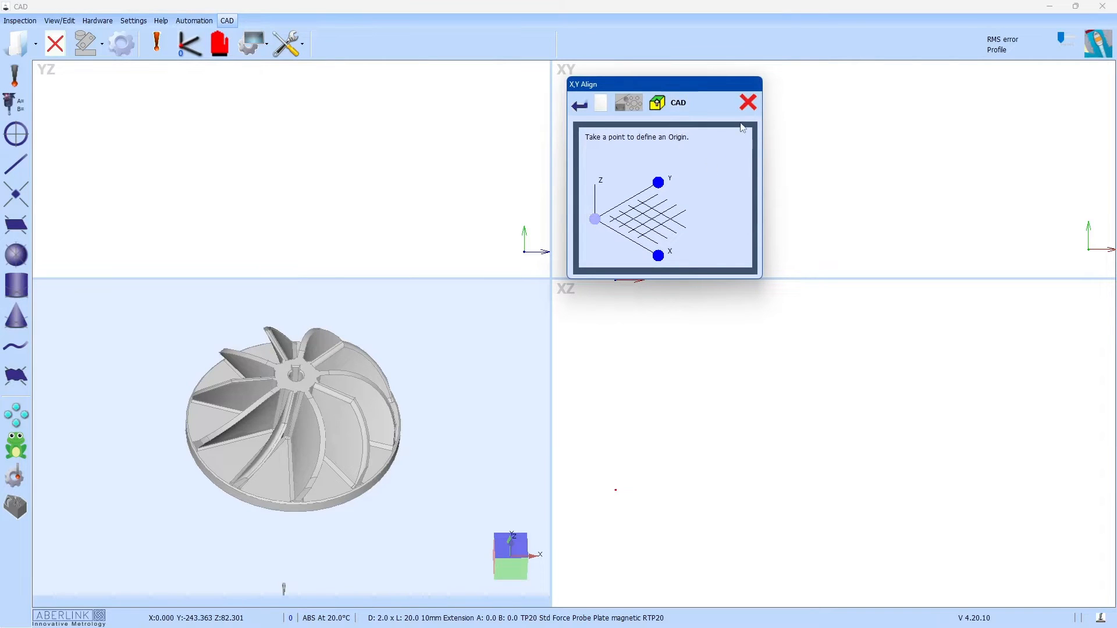
click(748, 102)
drag(413, 407, 446, 401)
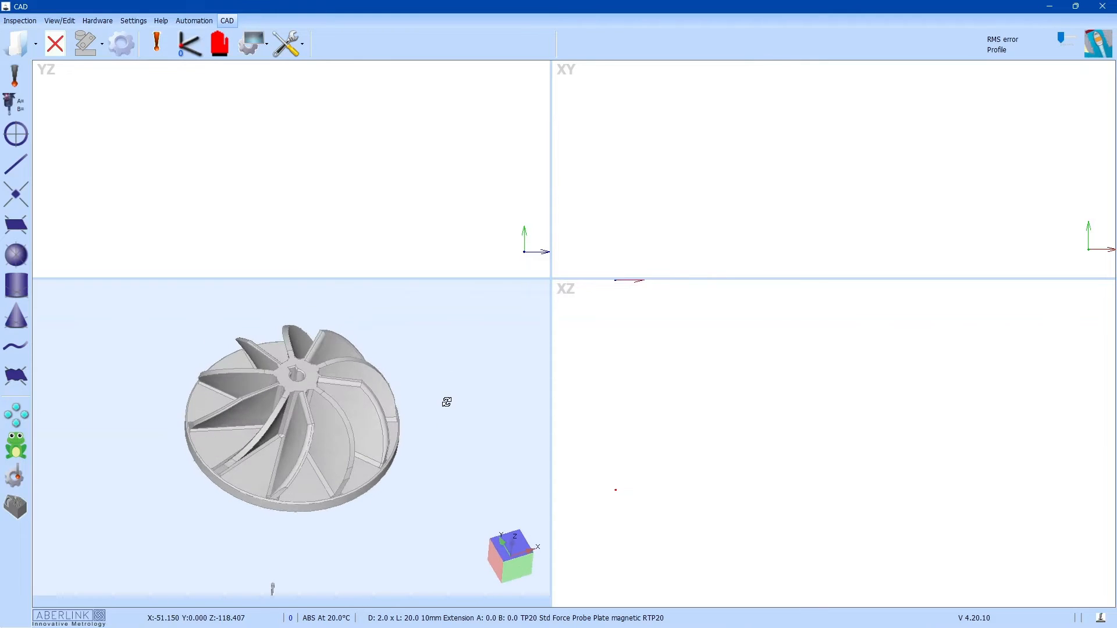
click(189, 54)
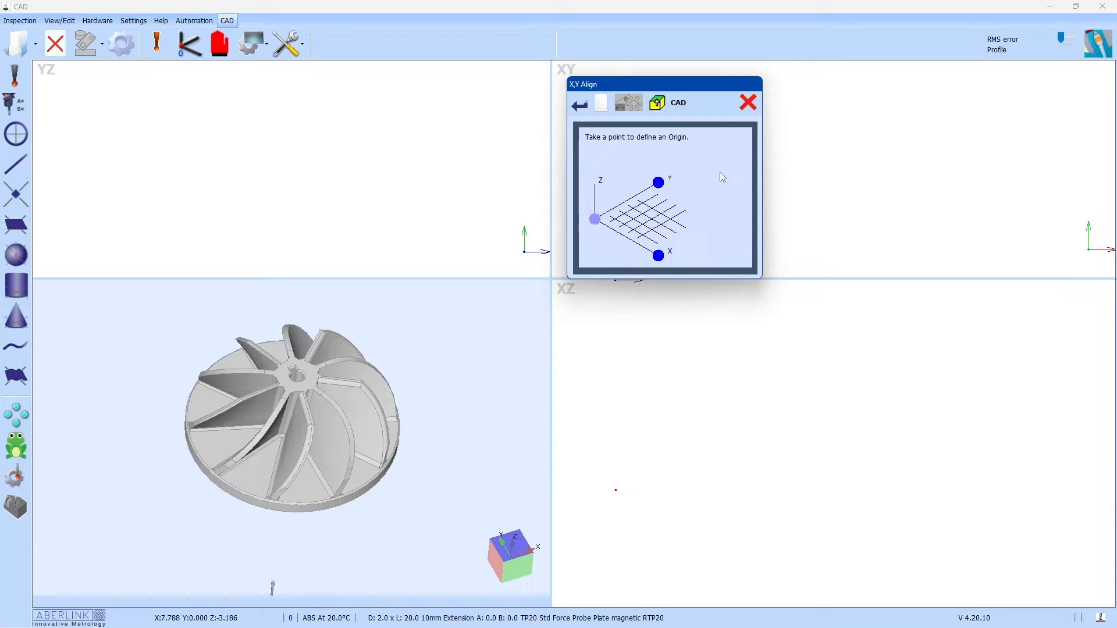
click(751, 103)
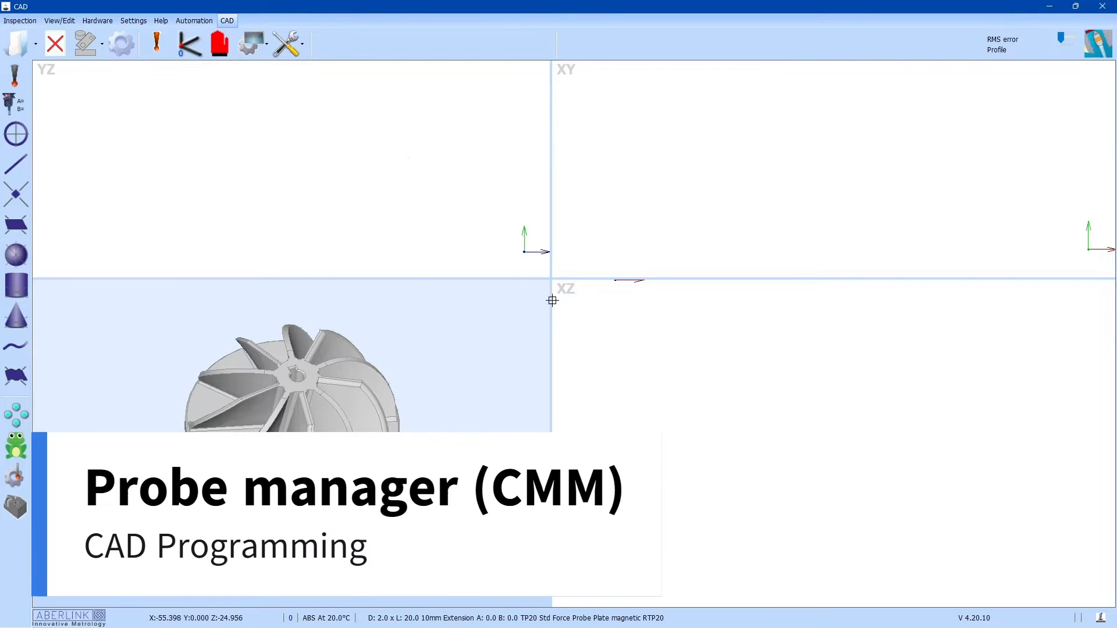
- Turn on the CAD probe mode for programming on the impeller model
middle_drag(367, 340, 360, 368)
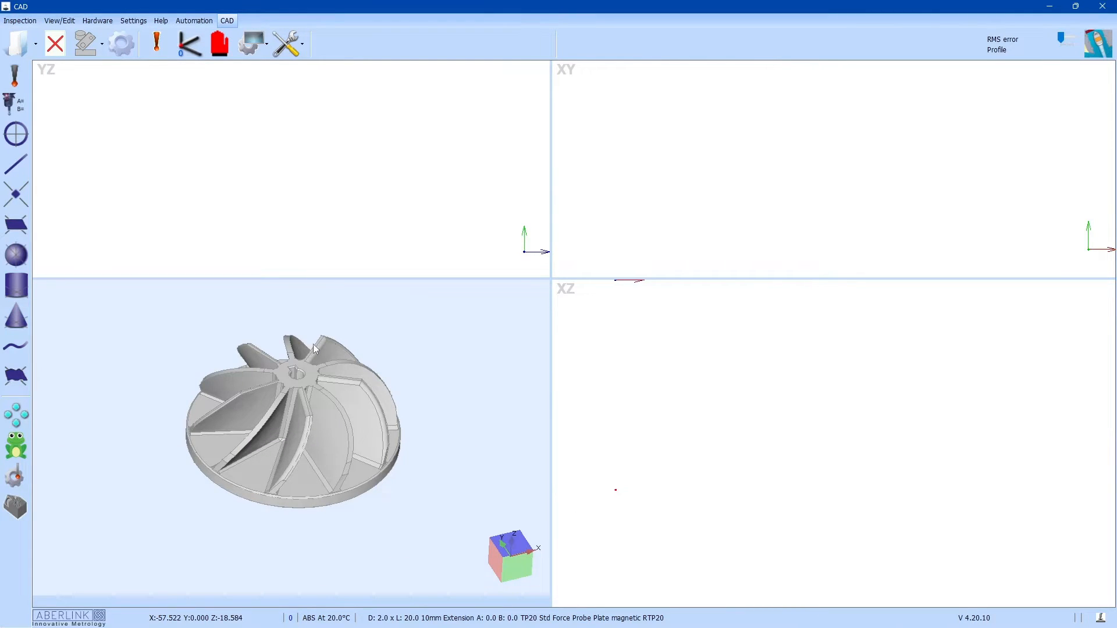
click(156, 43)
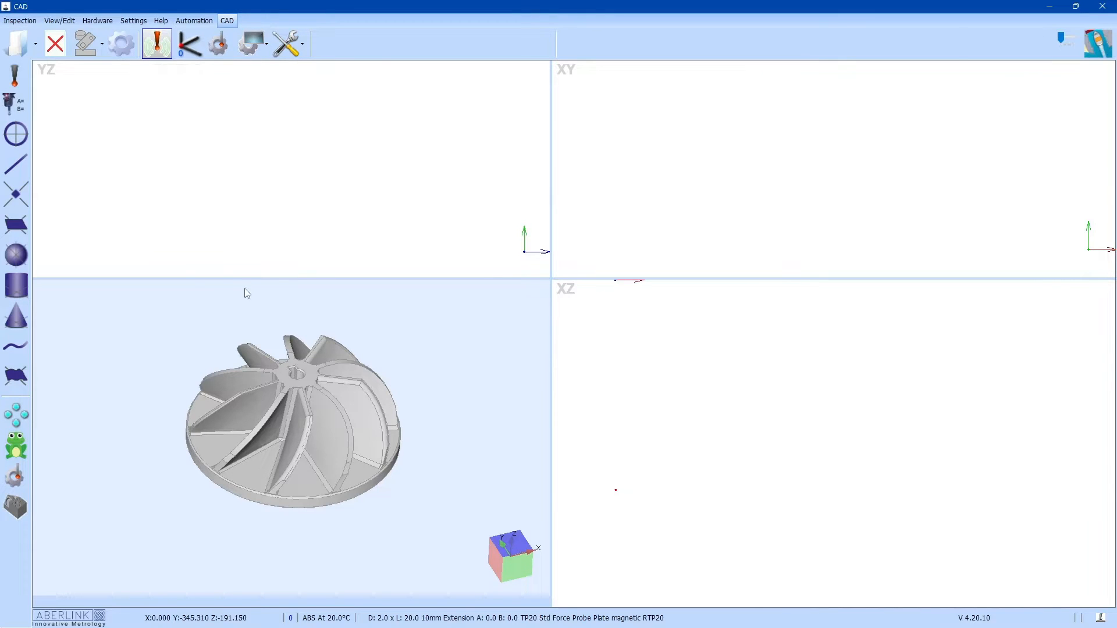
scroll(304, 363, up, 3)
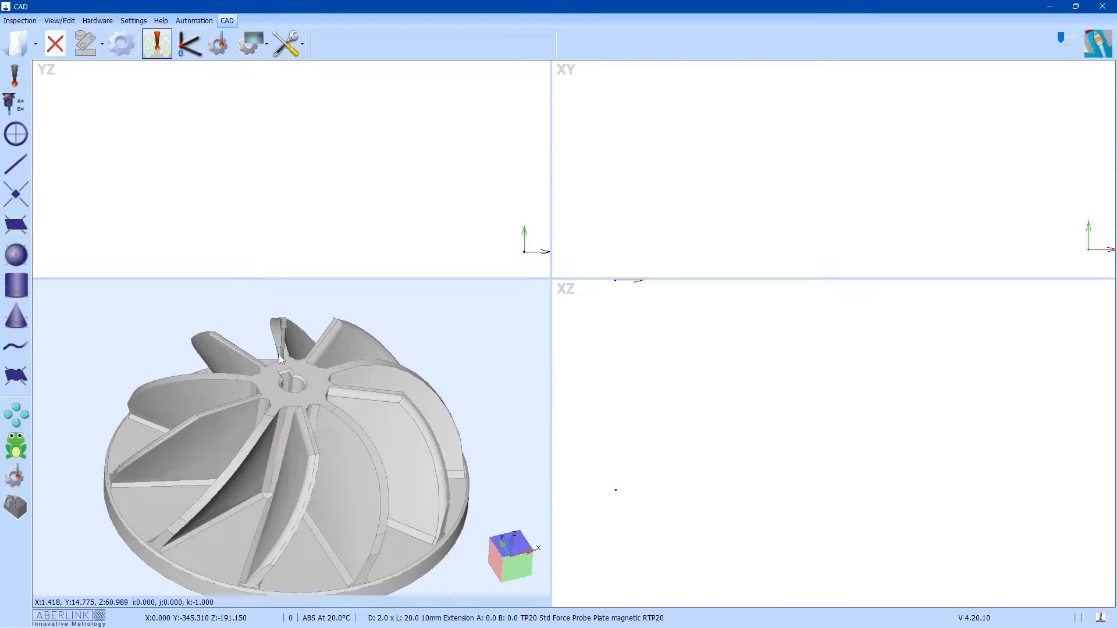
- Review the offline probe manager's list, the machine's available probes and the A and B probehead index angles
click(218, 47)
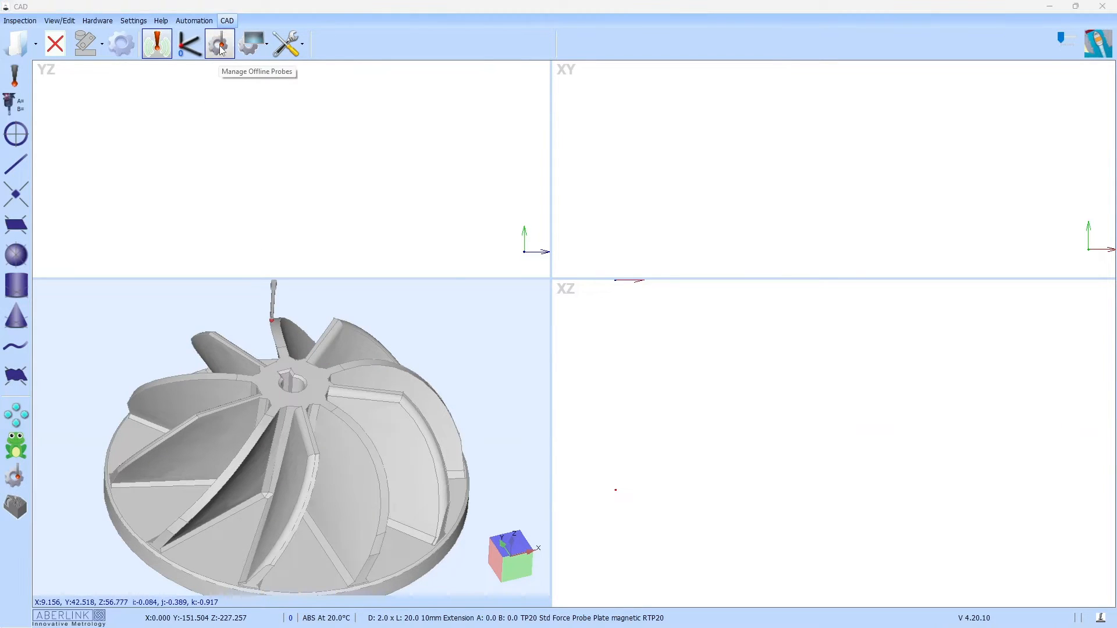
drag(567, 89, 457, 68)
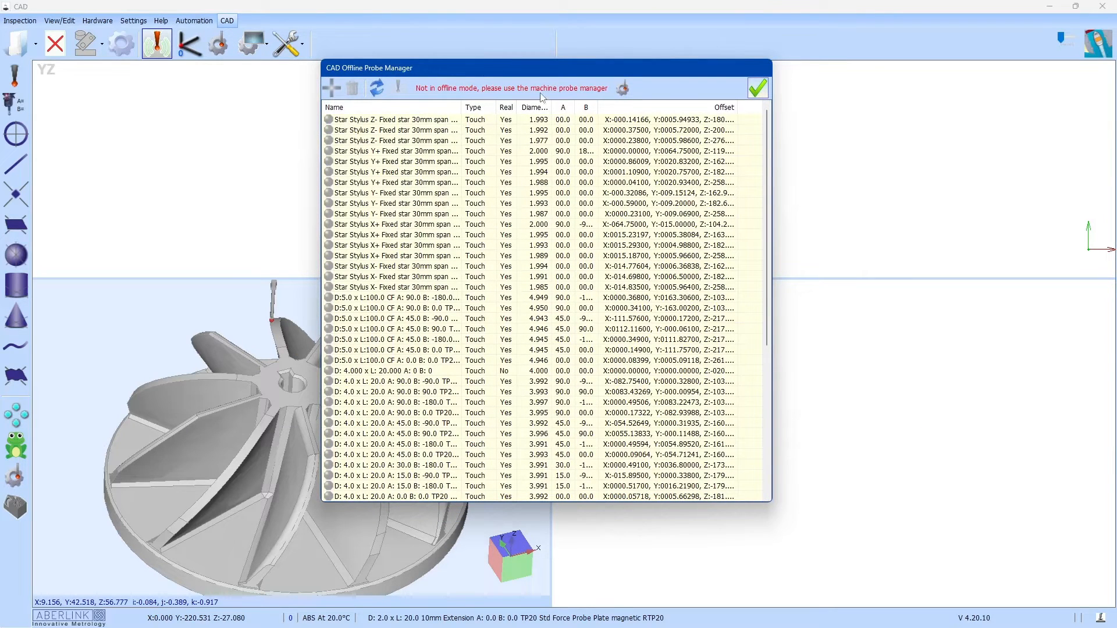
click(757, 89)
click(17, 83)
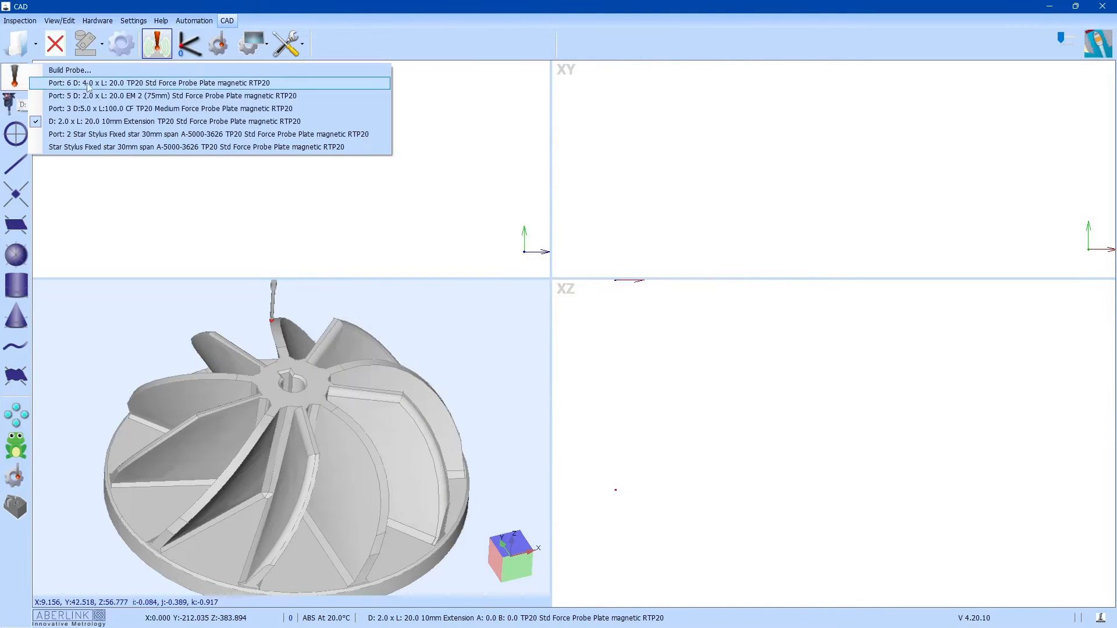
click(107, 165)
click(14, 105)
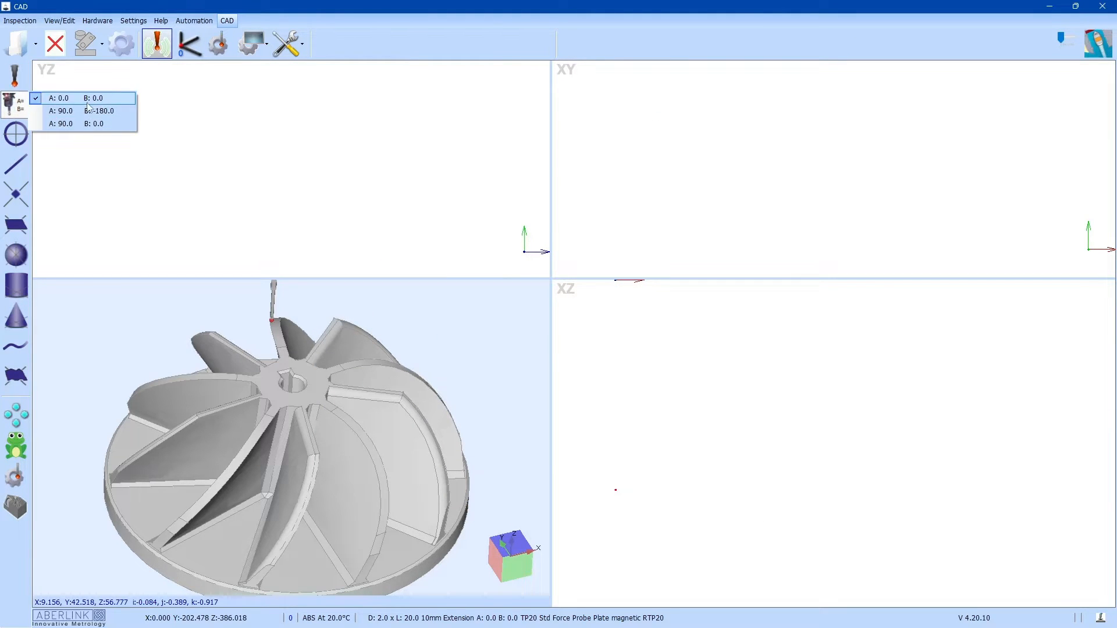
click(188, 144)
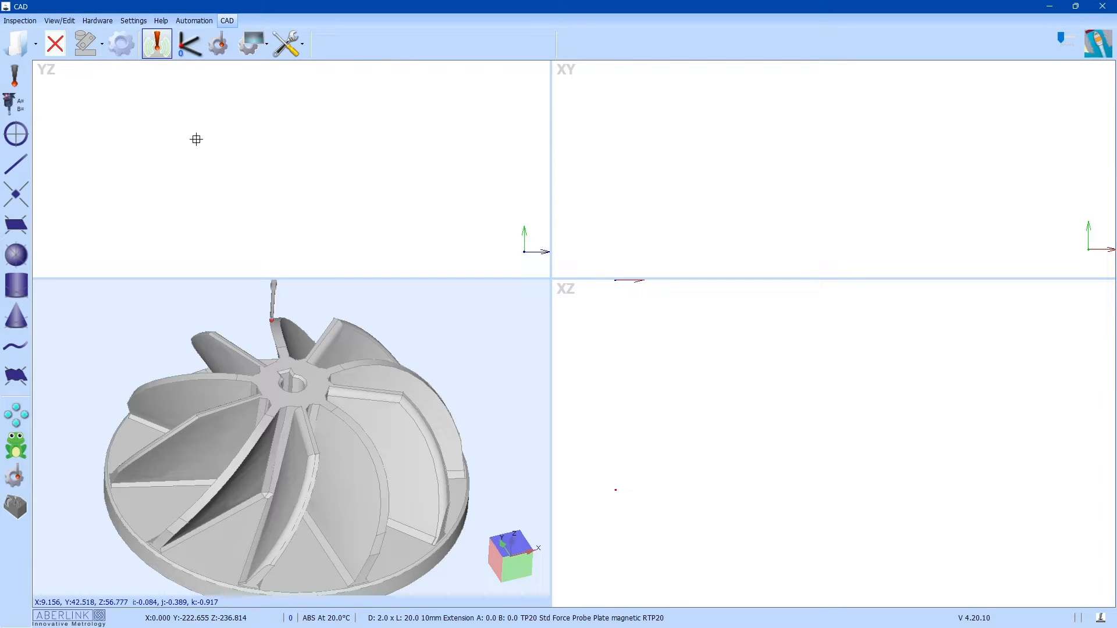
middle_drag(327, 429, 344, 394)
scroll(321, 389, up, 3)
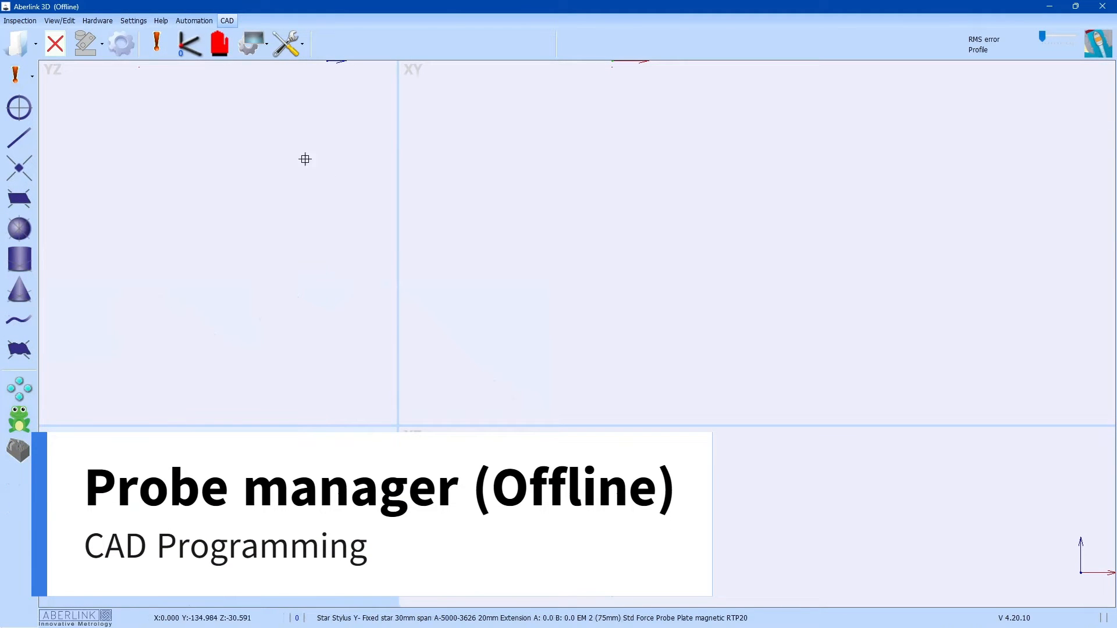
- In Aberlink 3D (Offline), turn on the CAD probe mode and open the offline probe manager
click(156, 44)
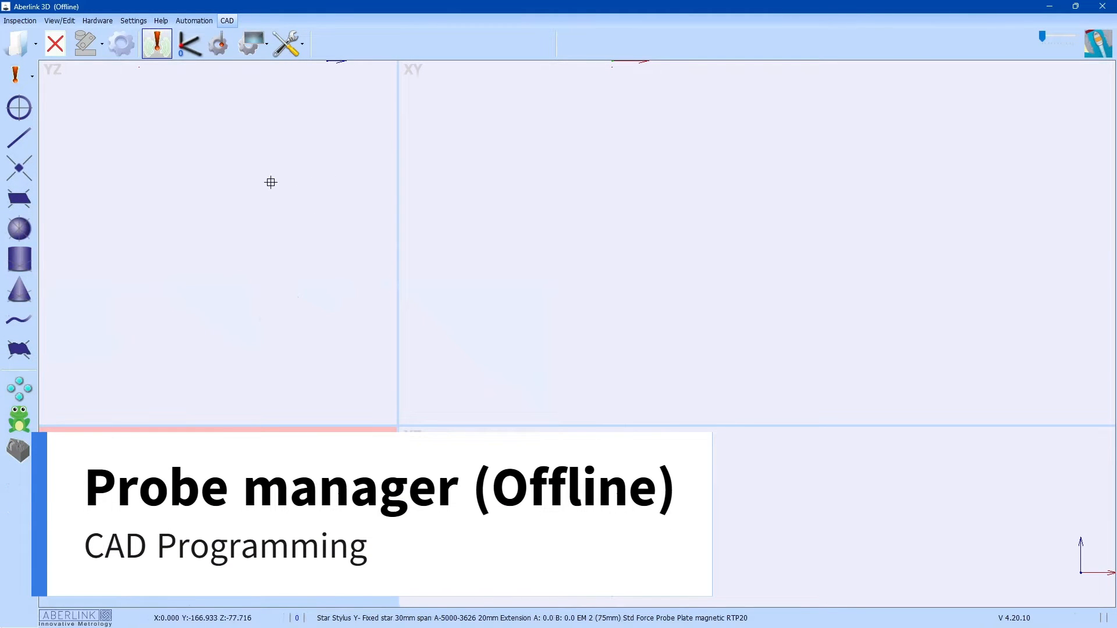
click(218, 44)
drag(469, 75, 486, 71)
- Add a touch probe with stylus diameter 2.0, index A 0.0 B 0.0 and EM 2 (75mm) Std Force Probe Plate magnetic RTP20 components
click(356, 85)
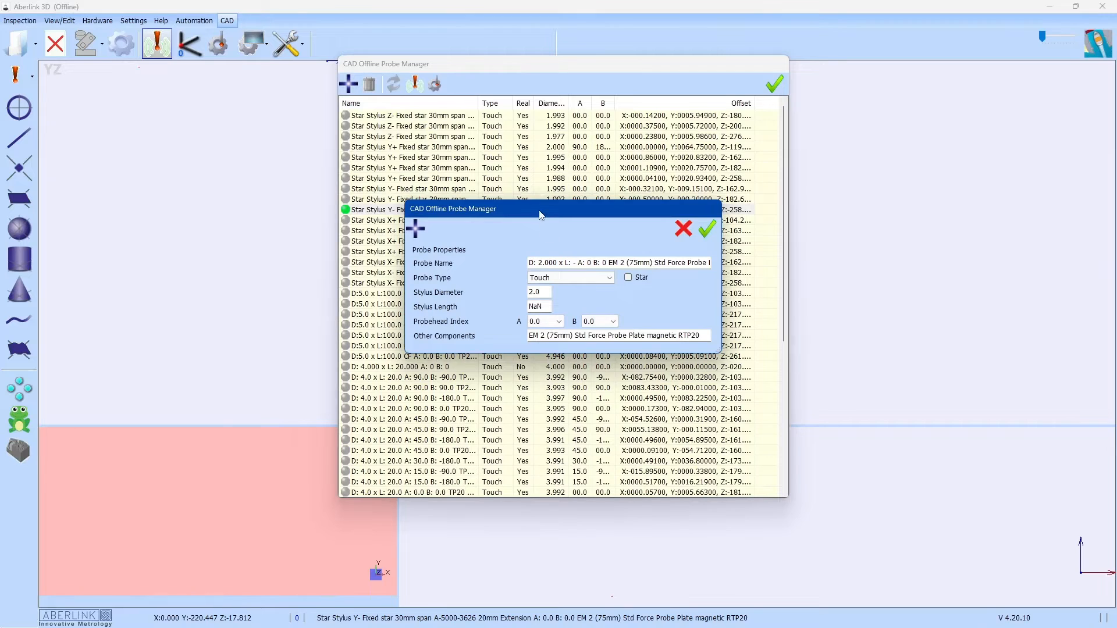
drag(539, 213, 525, 183)
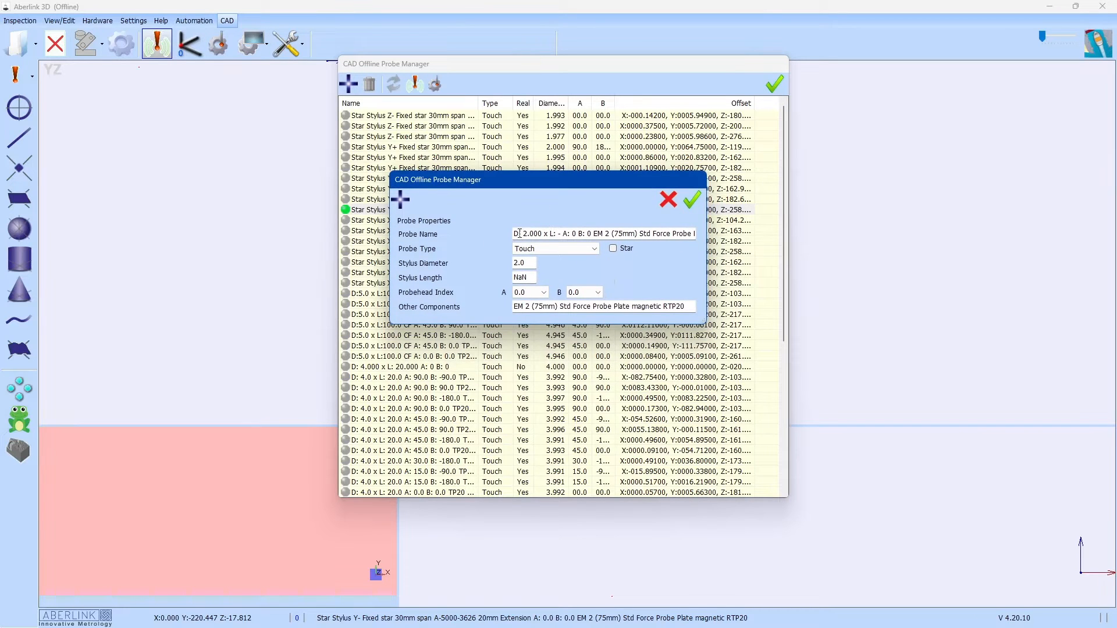
drag(520, 233, 688, 232)
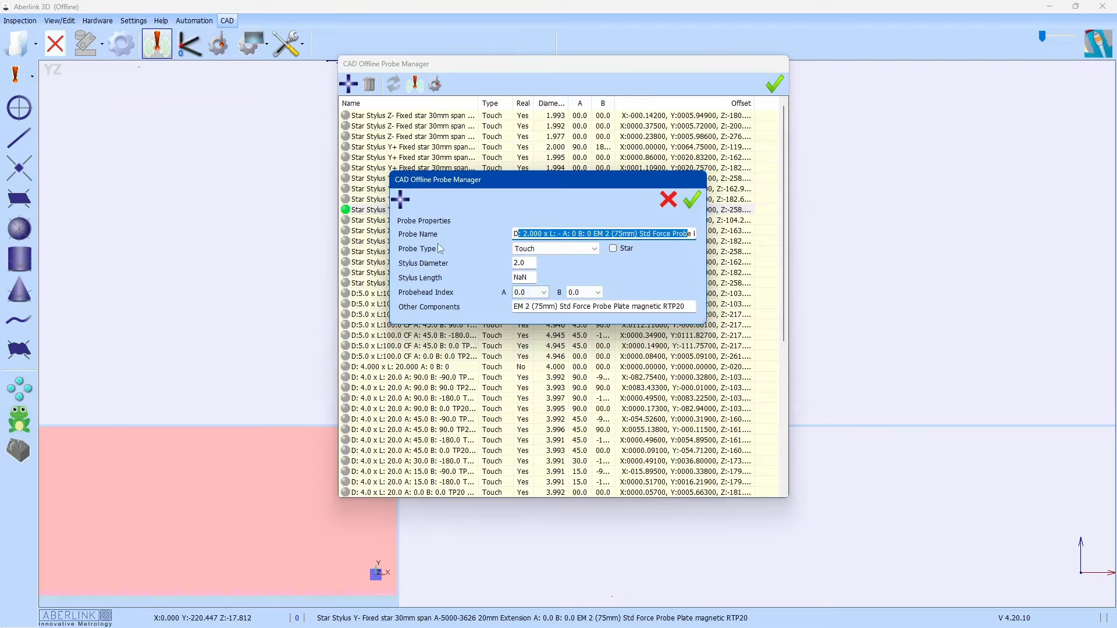
click(595, 249)
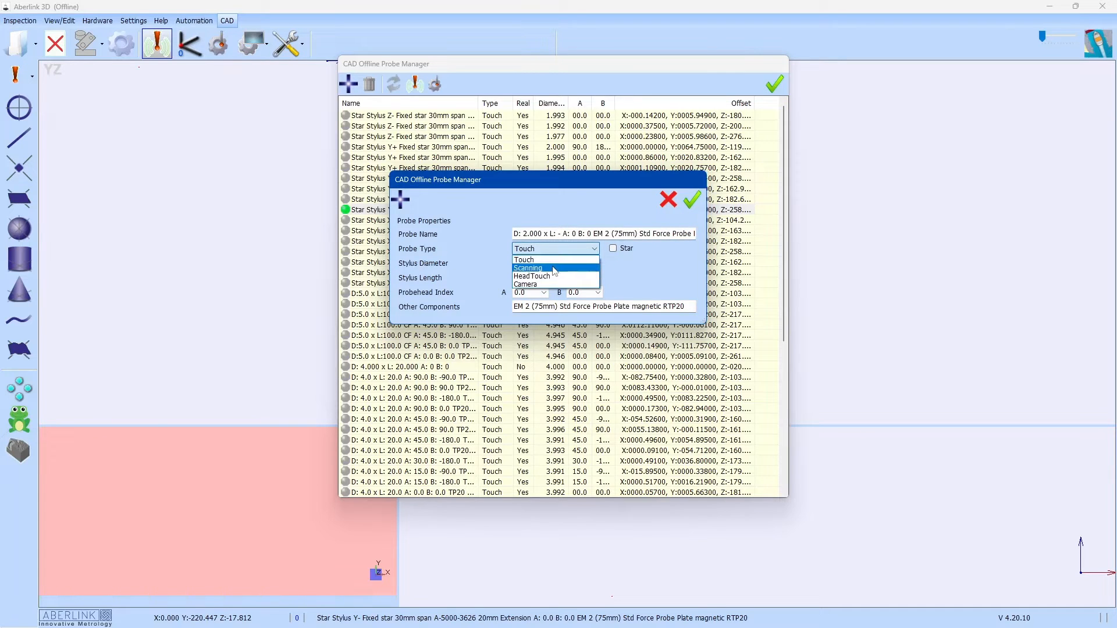
click(625, 268)
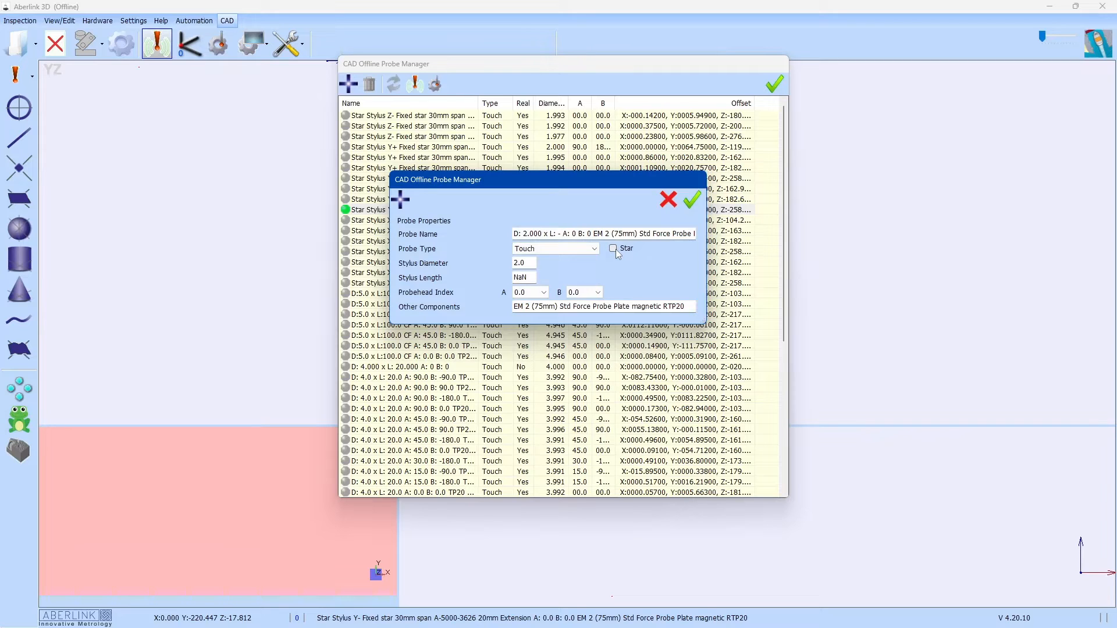
mouse_move(527, 264)
mouse_down()
mouse_move(510, 264)
mouse_move(513, 279)
mouse_up()
drag(680, 303, 513, 306)
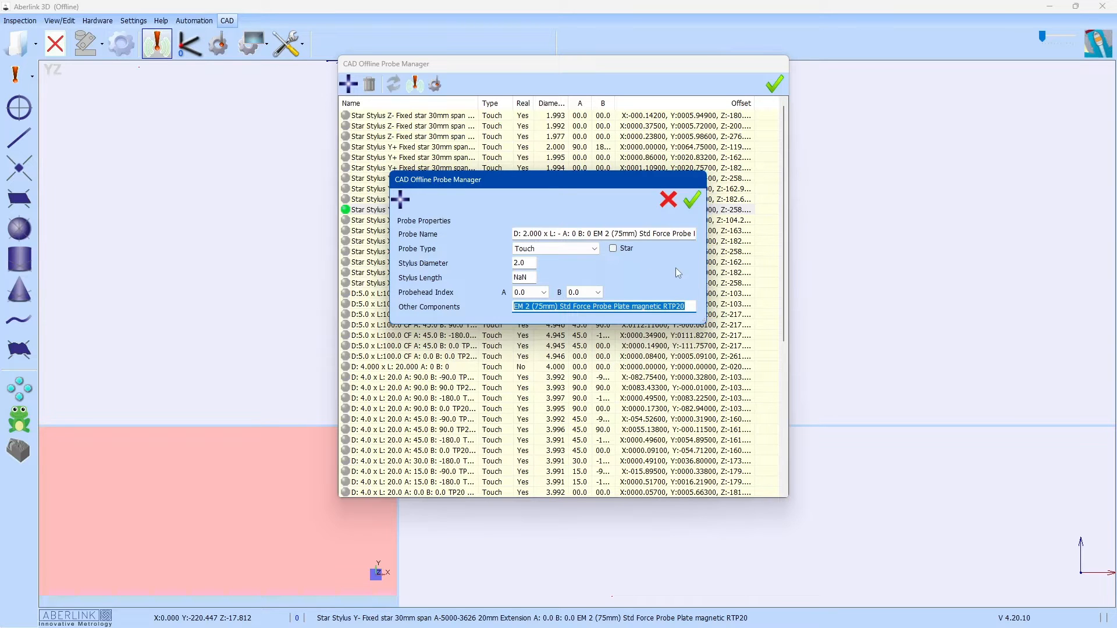
click(691, 200)
- Select every probe in the offline probe list, from the first star stylus to <No Probe>, and delete them
mouse_move(528, 70)
mouse_down()
mouse_move(561, 104)
mouse_move(530, 76)
mouse_up()
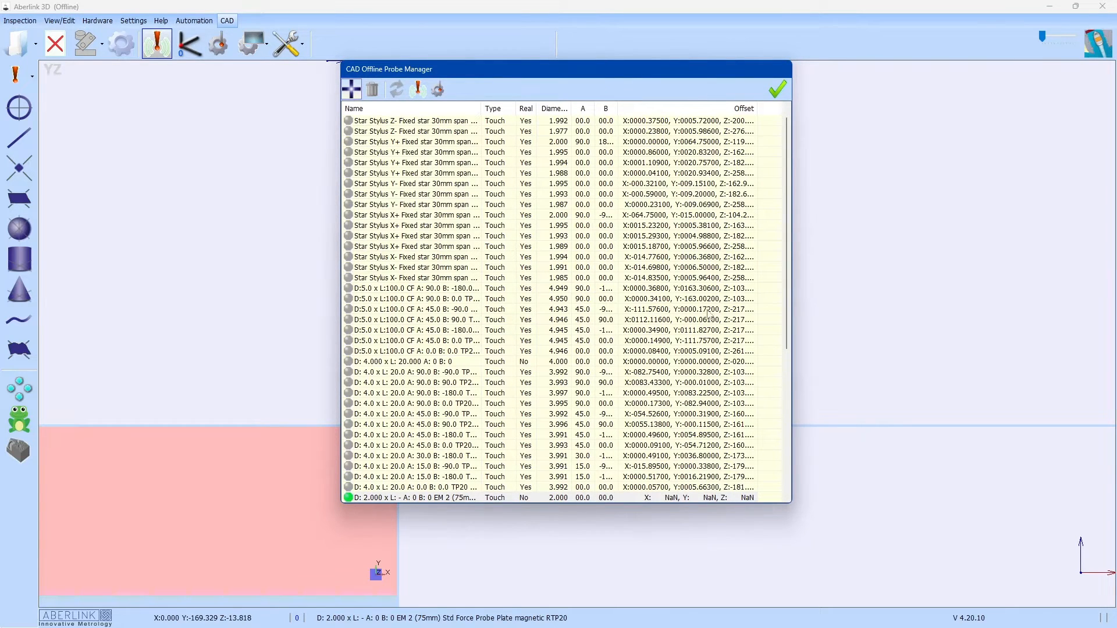
scroll(707, 318, down, 8)
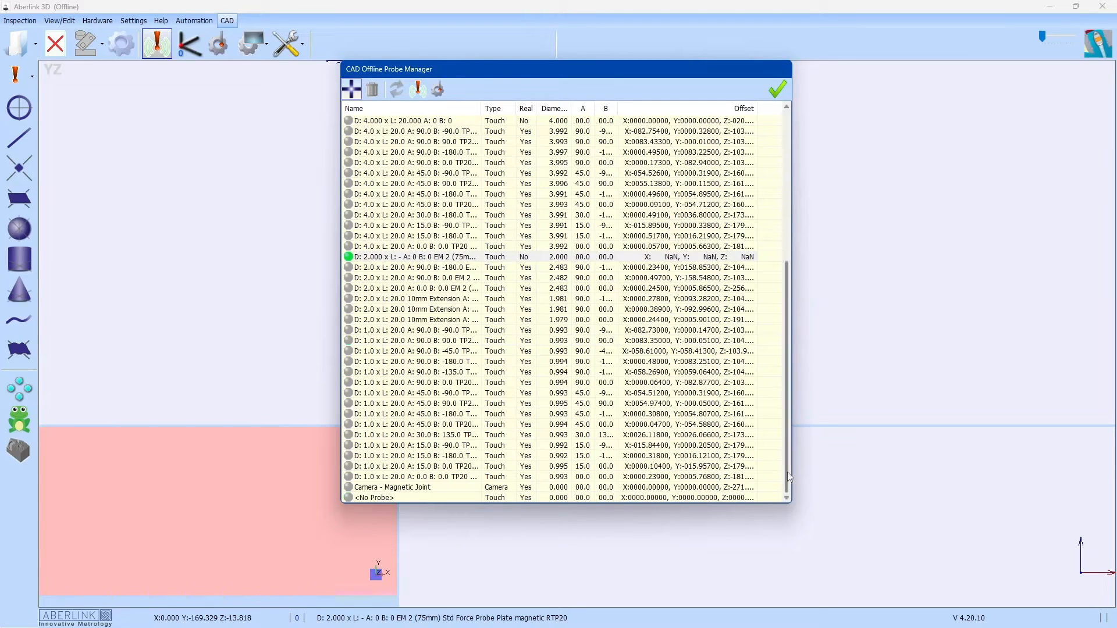
click(746, 498)
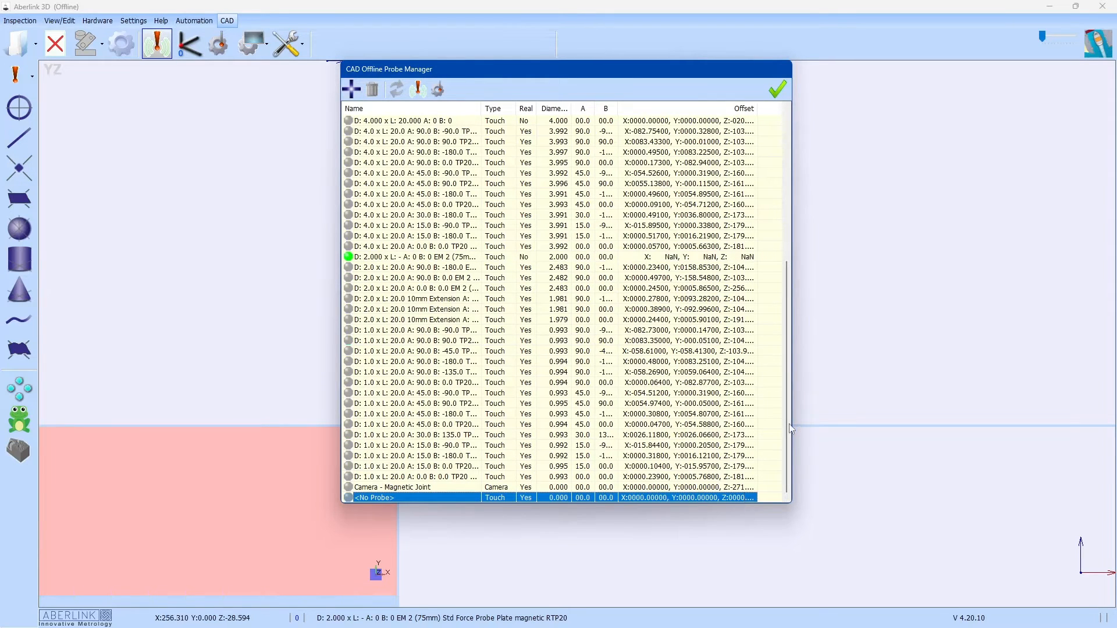
scroll(767, 267, up, 8)
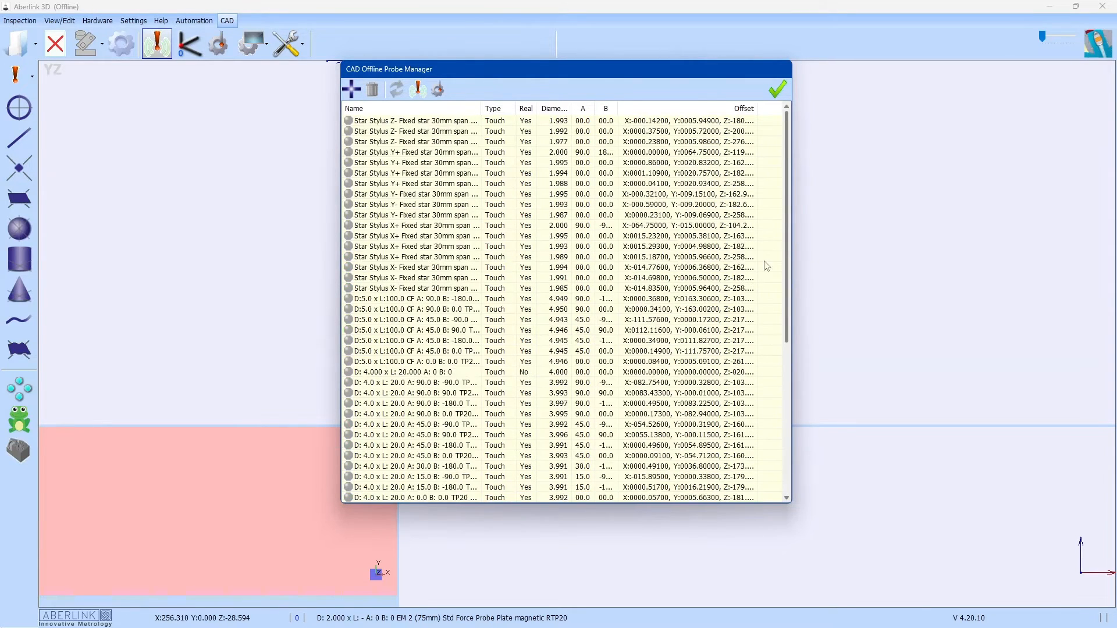
shift+click(417, 121)
right_click(418, 121)
click(448, 140)
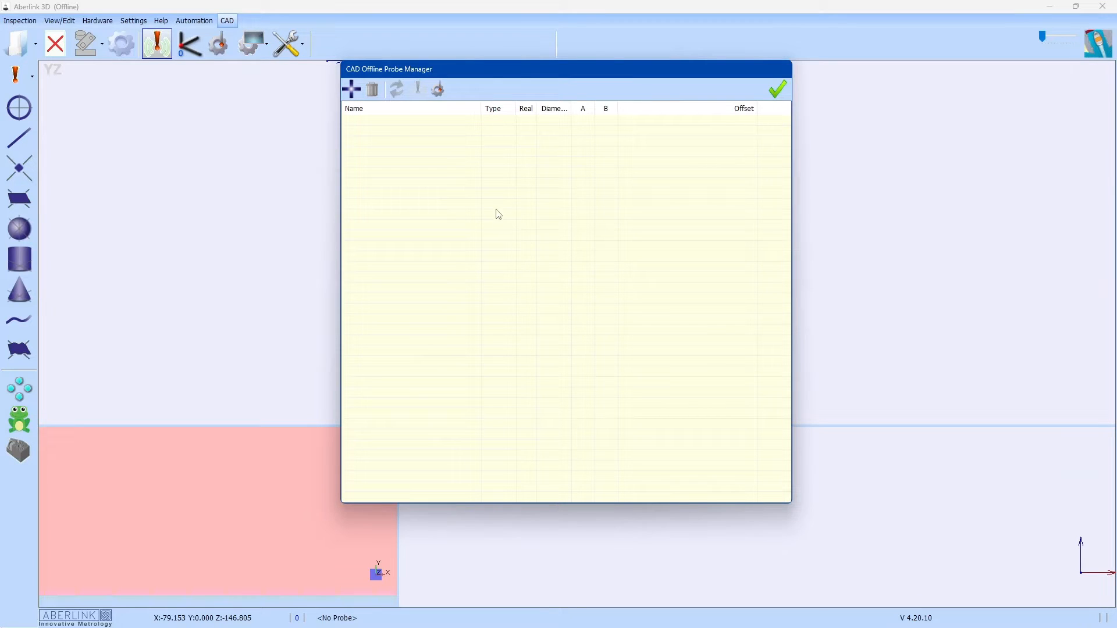
- Add a touch probe with stylus diameter 4, length 20.000 and index A 0.0 B 0.0, and close the probe manager
click(351, 89)
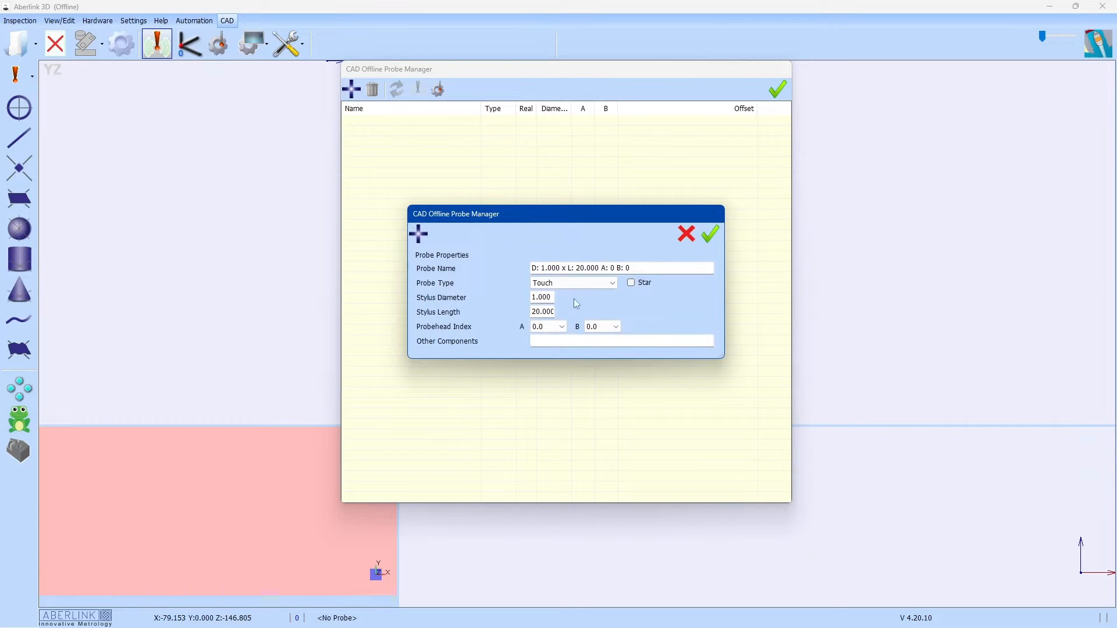
drag(537, 297, 521, 297)
text(4)
click(710, 234)
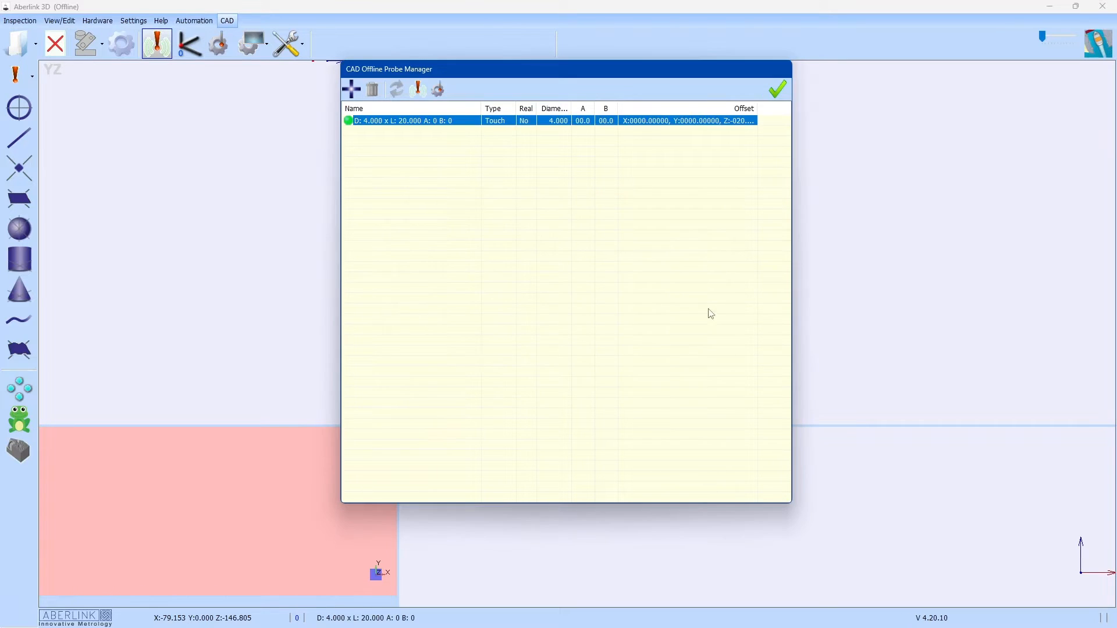
click(778, 90)
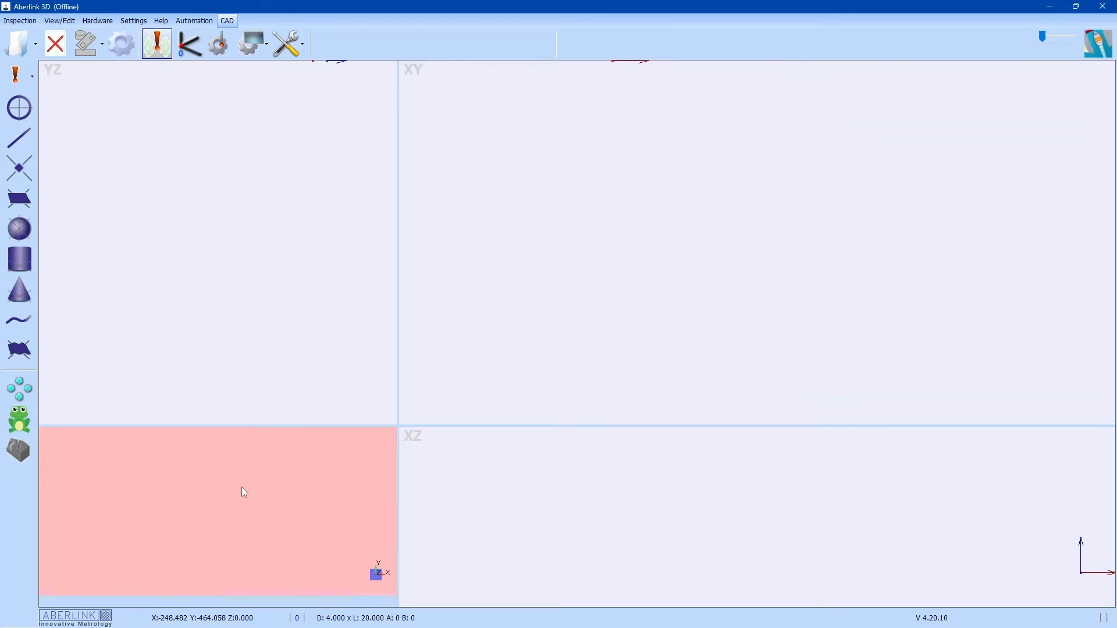
- Enlarge the CAD view and load the CAD model of the impeller on its fixture and base plate, then inspect it closely
drag(395, 426, 501, 279)
click(36, 44)
click(36, 44)
click(36, 44)
click(49, 79)
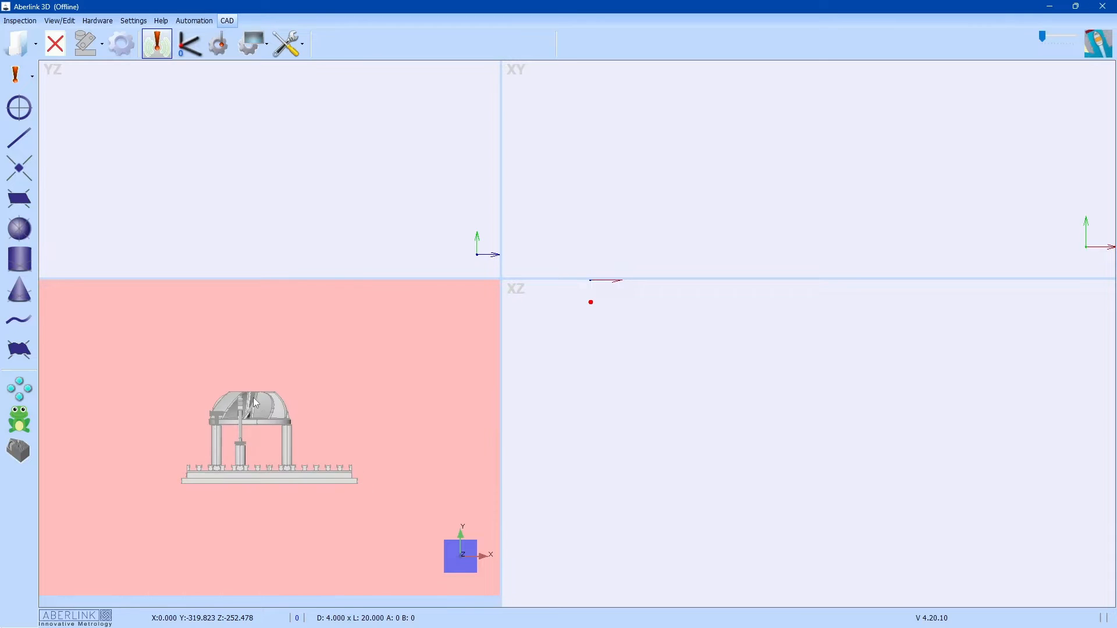
scroll(247, 382, up, 5)
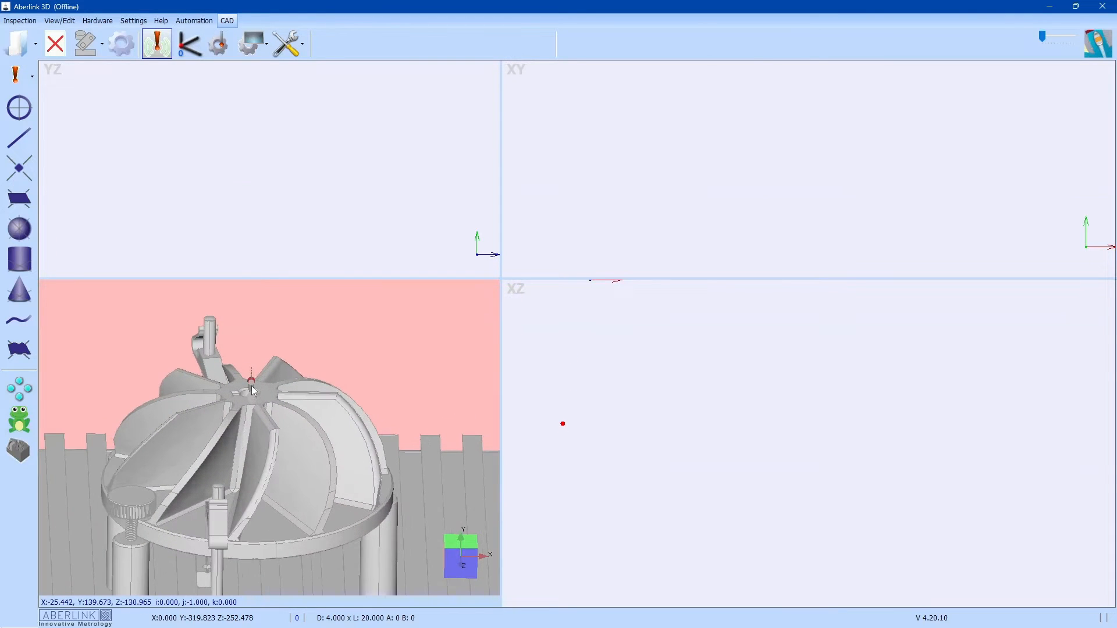
drag(268, 391, 183, 413)
click(184, 416)
click(190, 418)
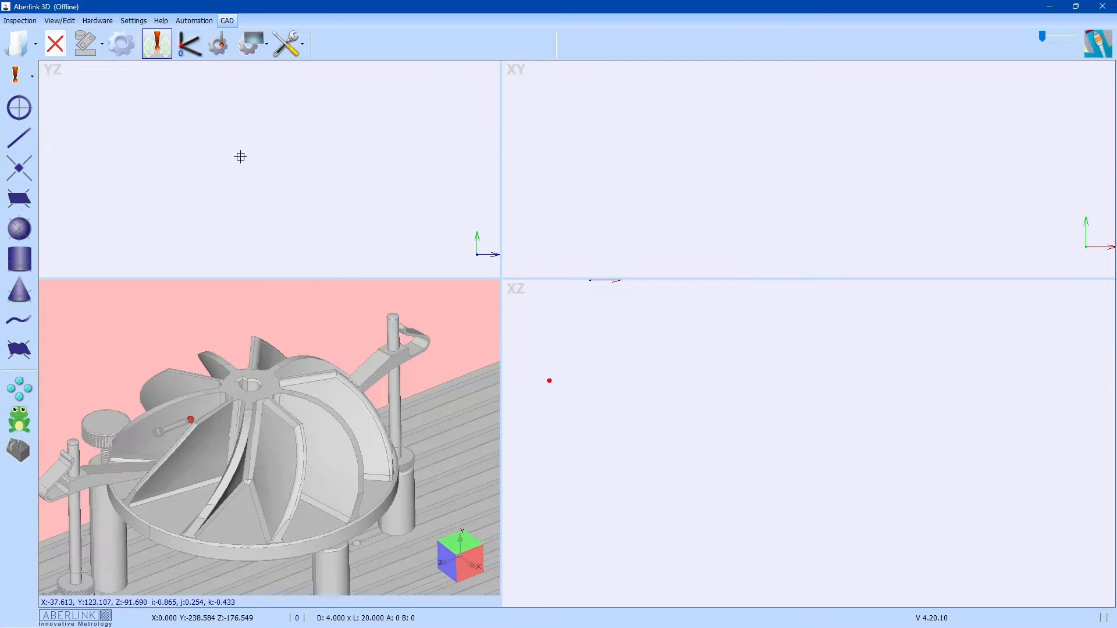
- Align the loaded impeller model by using the model view to set the alignment, and accept it
click(189, 53)
click(469, 547)
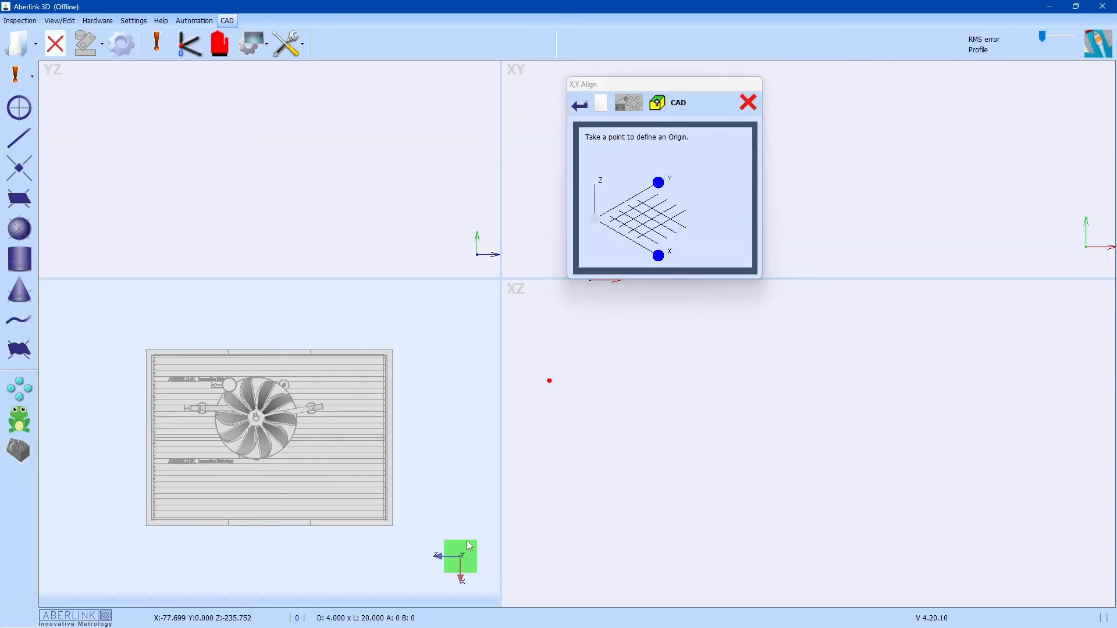
click(626, 103)
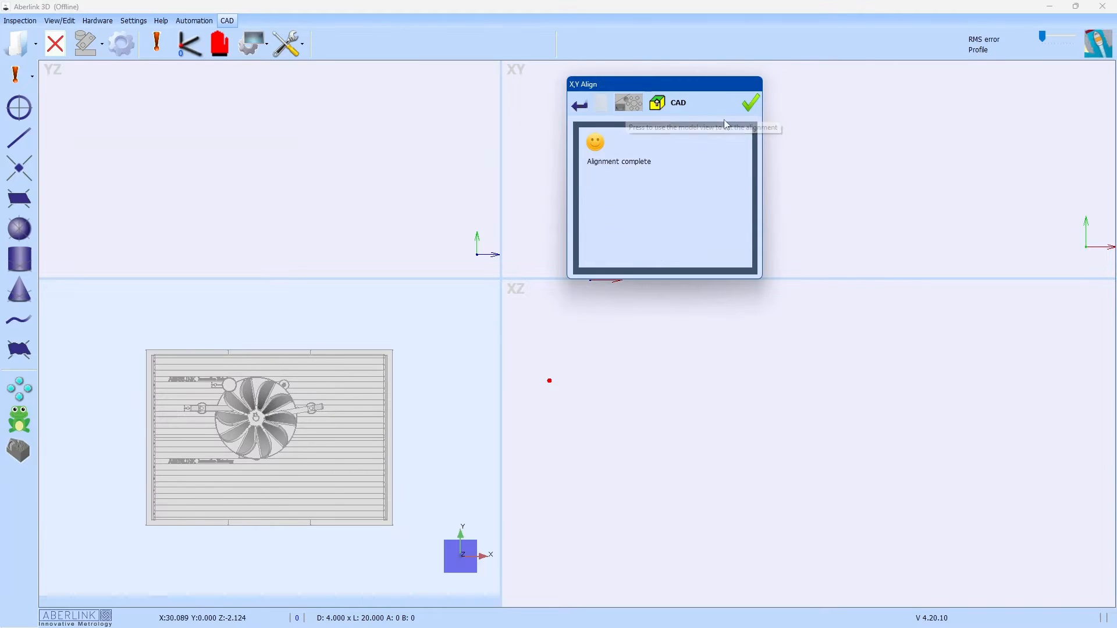
click(750, 103)
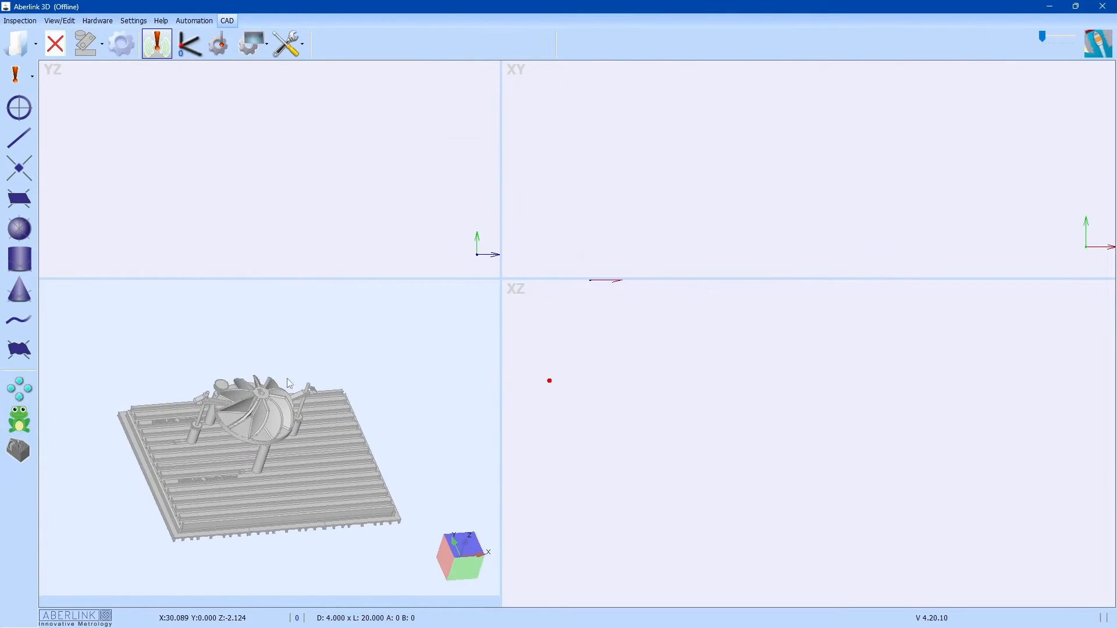
scroll(244, 378, up, 10)
middle_drag(236, 373, 230, 359)
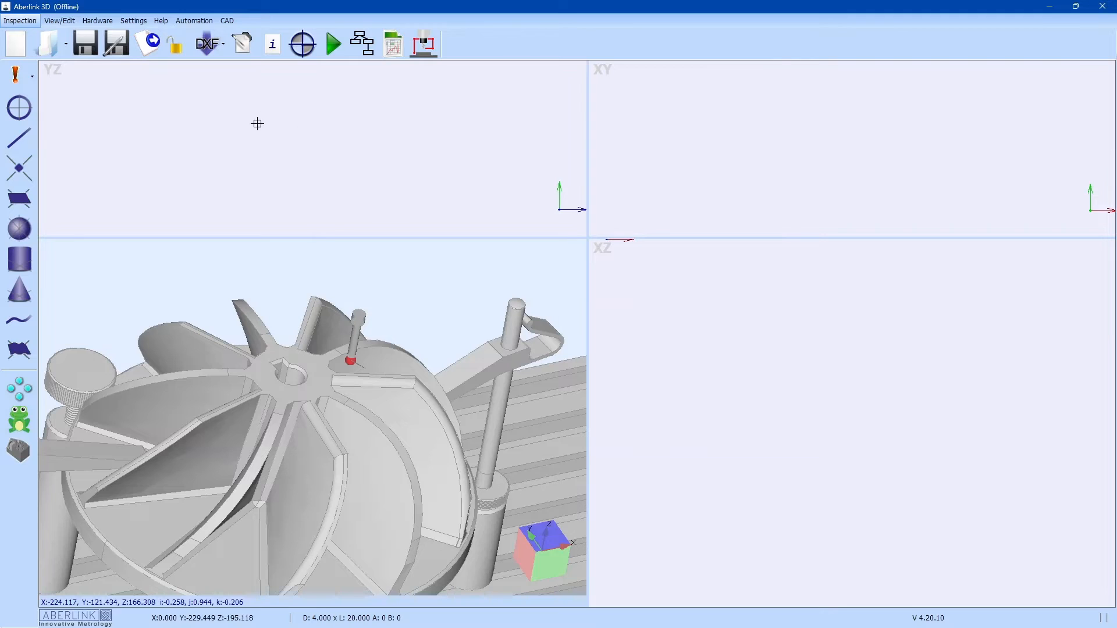
click(133, 21)
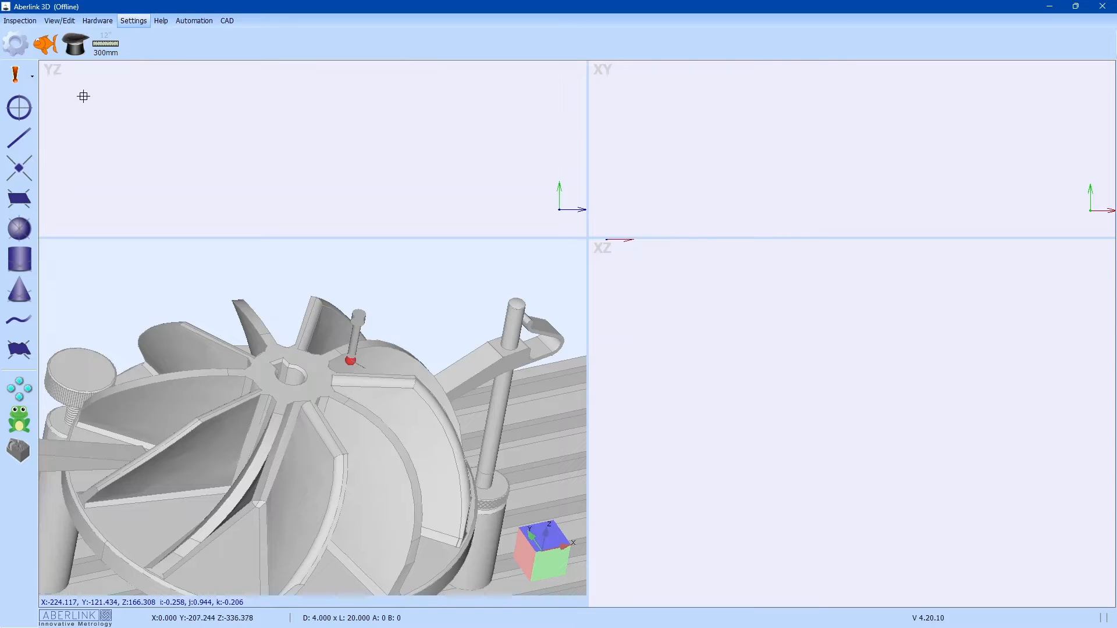
click(49, 48)
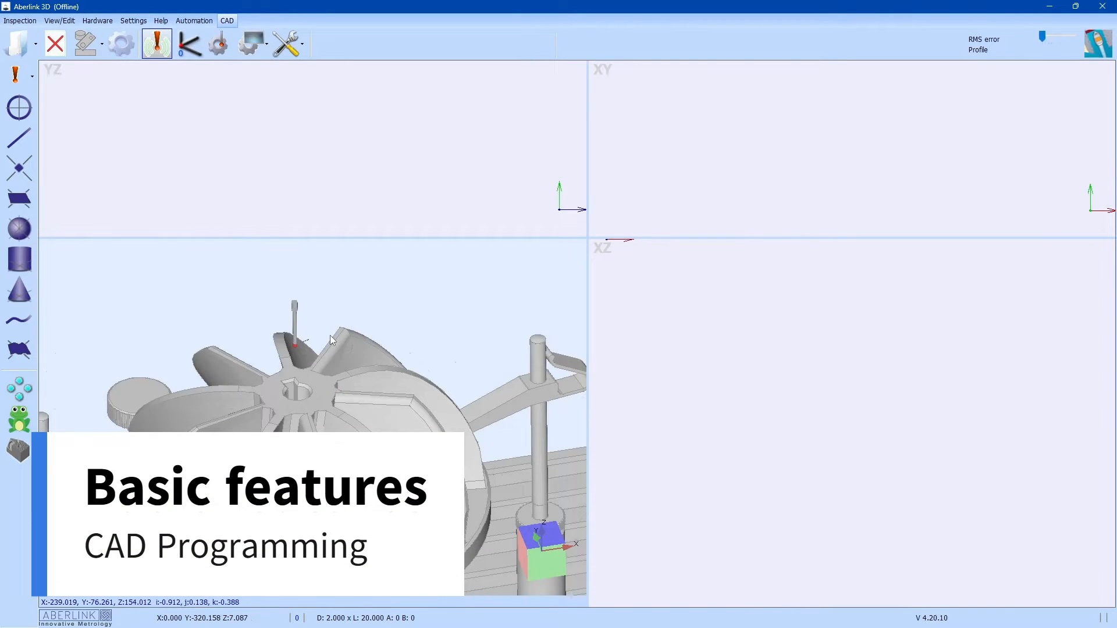
- Measure the impeller hub's top face as a plane with four points around the bore, and set it as the reference plane
scroll(291, 384, up, 3)
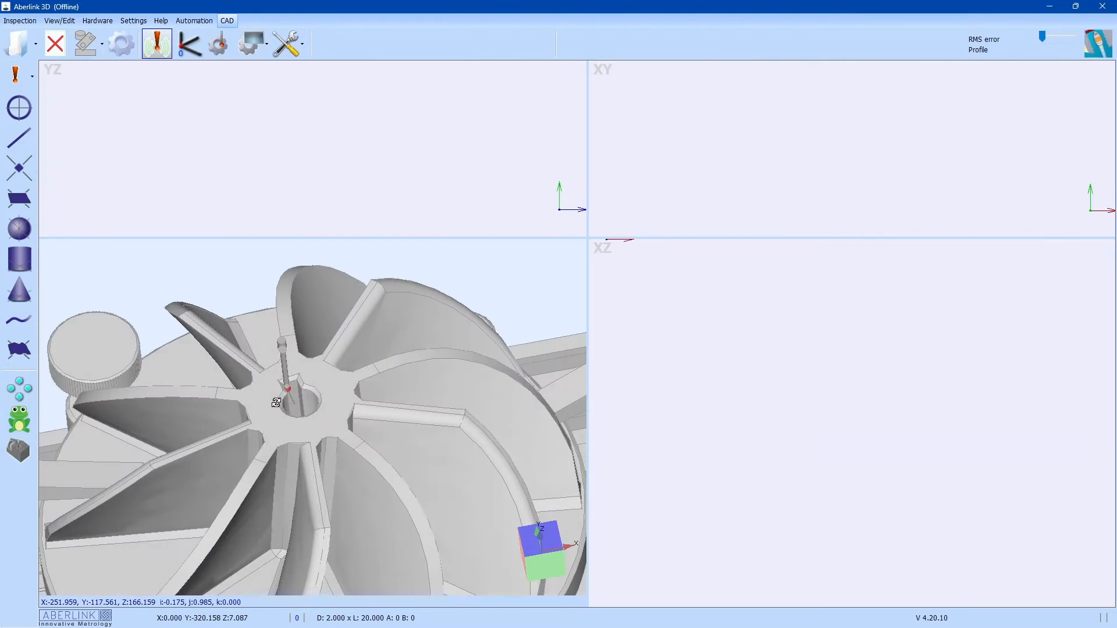
scroll(287, 388, up, 2)
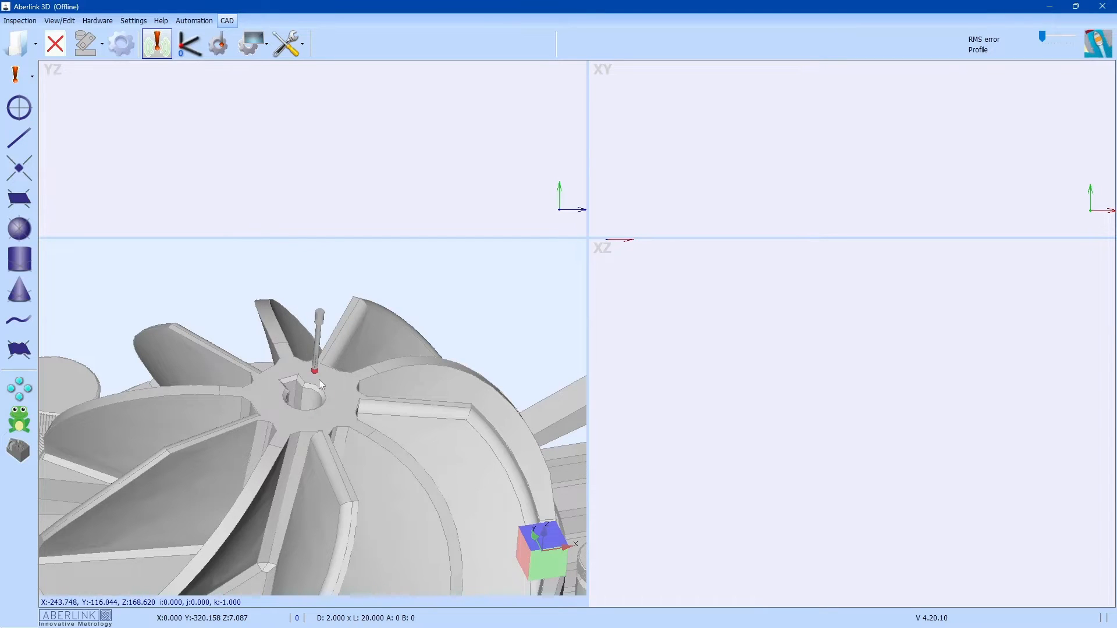
click(282, 373)
click(267, 404)
click(320, 422)
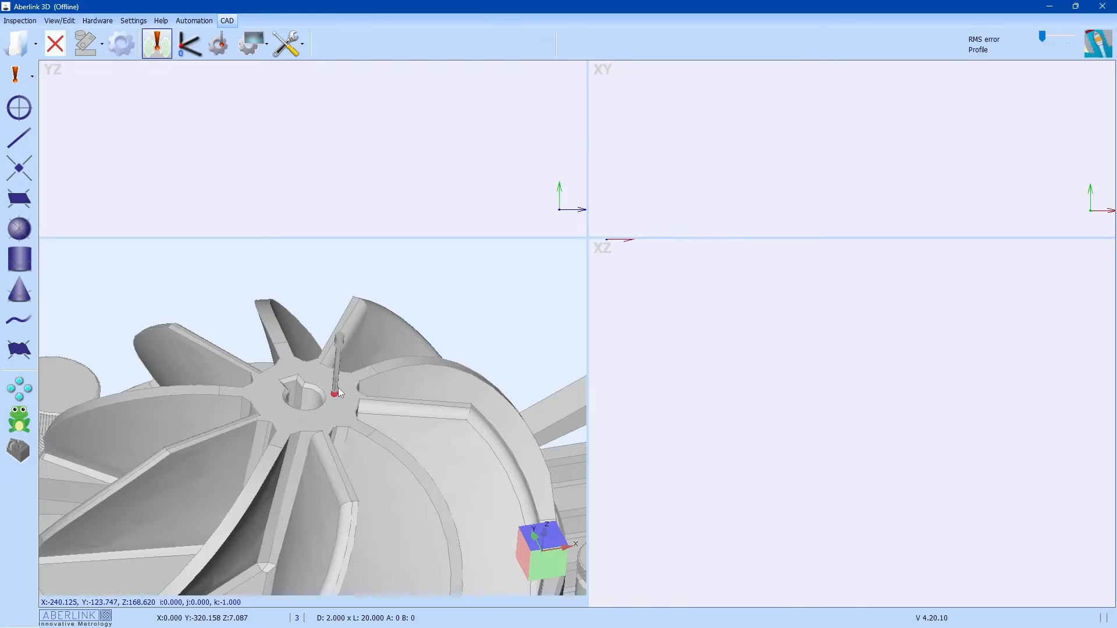
click(337, 380)
drag(458, 188, 587, 98)
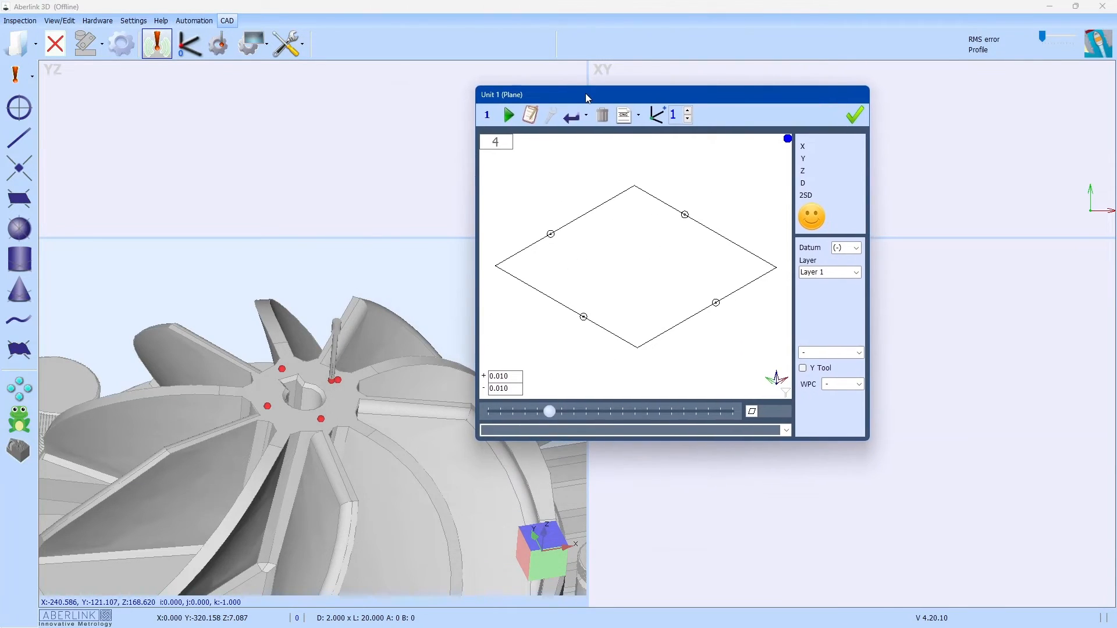
click(659, 117)
click(855, 114)
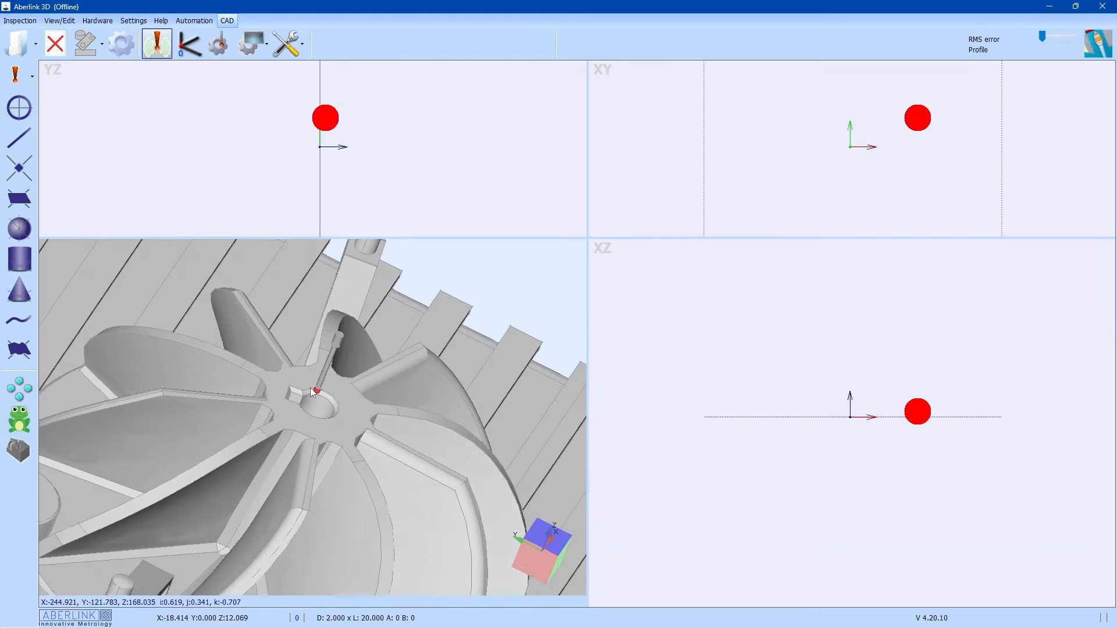
- Measure the hub bore as a circle and set its centre as the XY origin
click(315, 429)
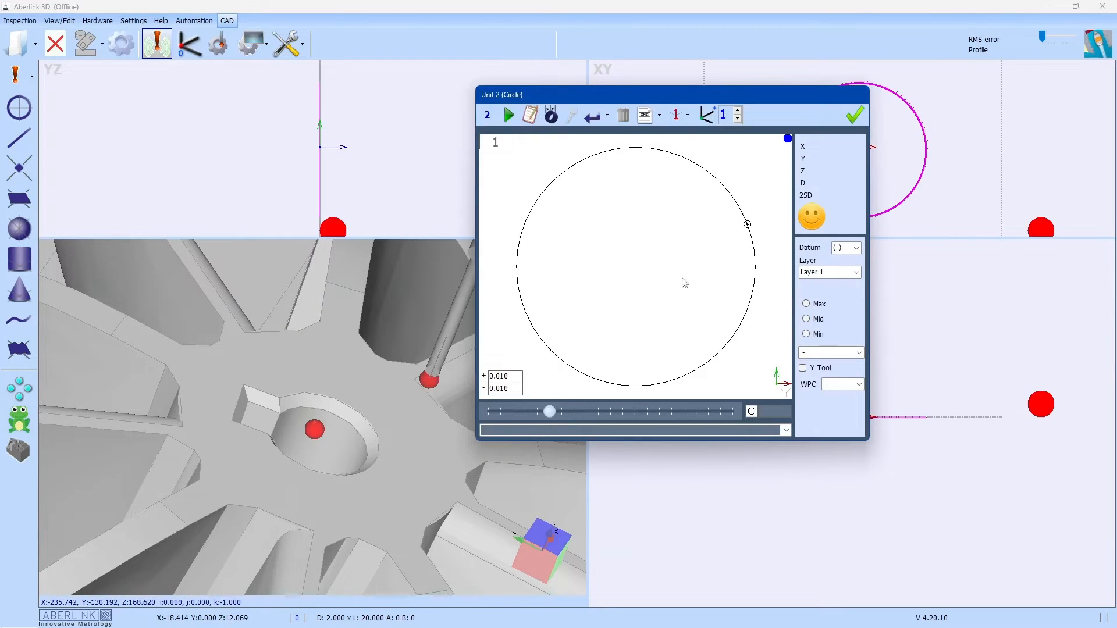
click(855, 115)
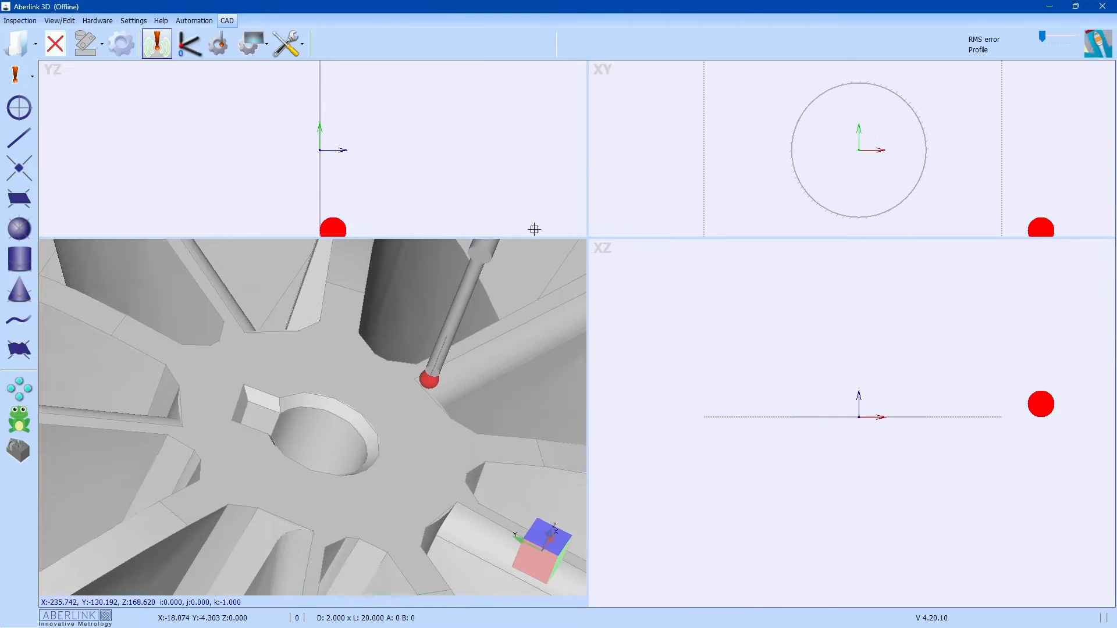
- Measure the flat back face of the bore's keyway as a line with three points, and set it as the axis reference
middle_drag(395, 283, 279, 279)
scroll(463, 318, down, 5)
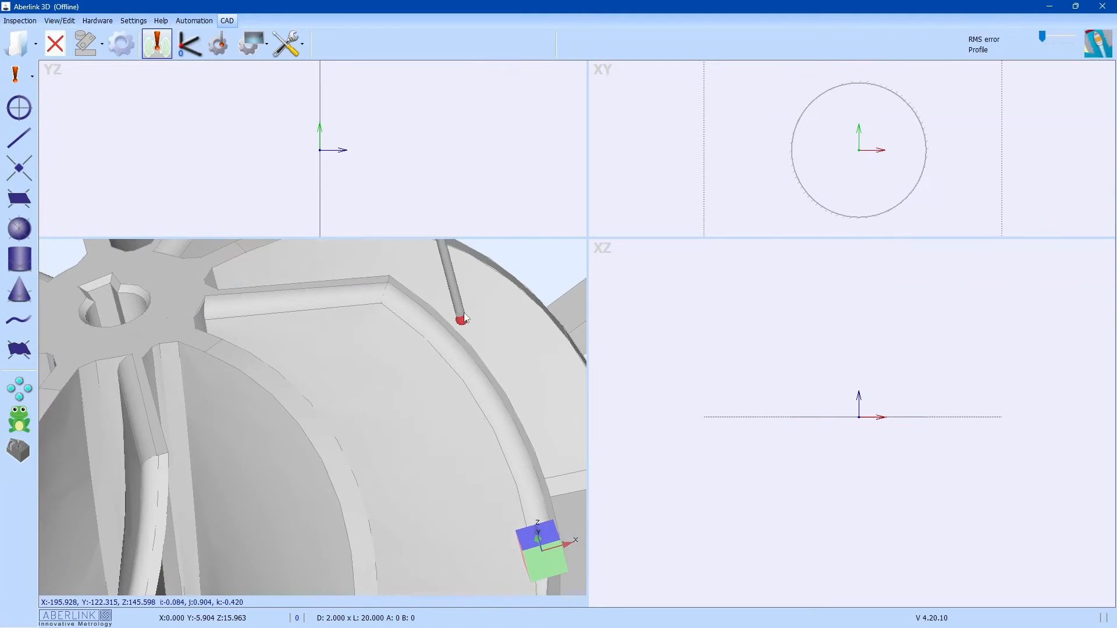
scroll(236, 281, up, 10)
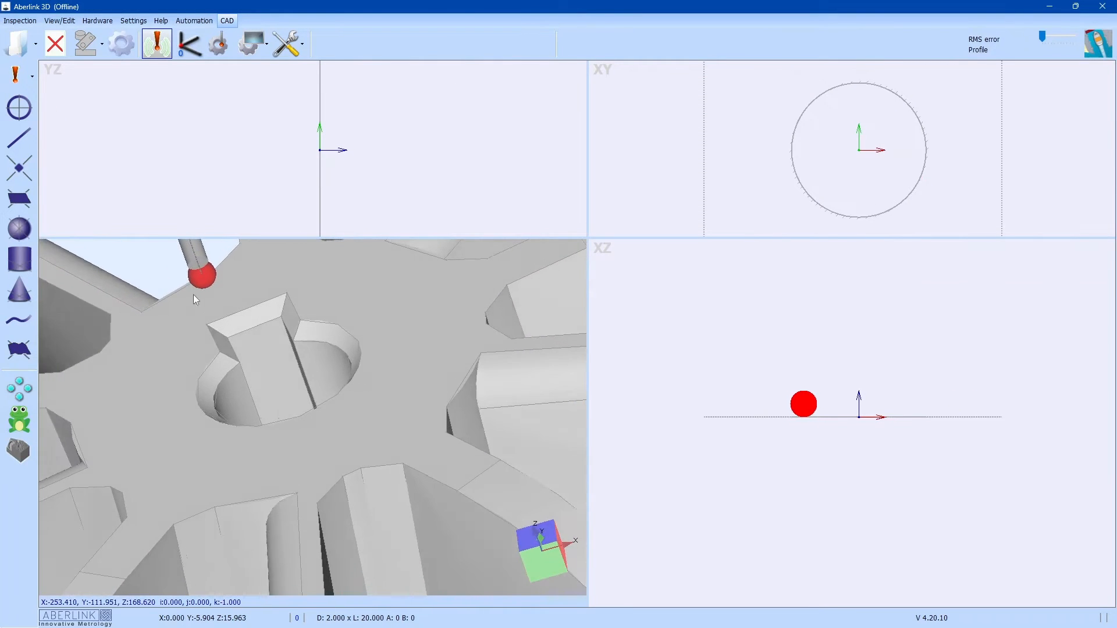
click(247, 339)
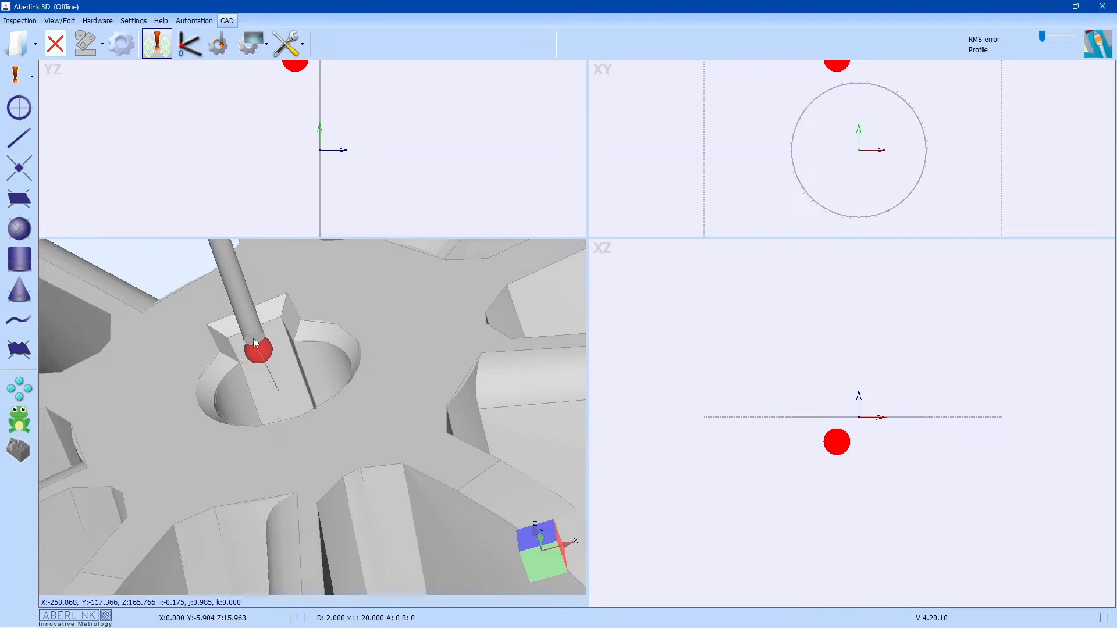
click(254, 341)
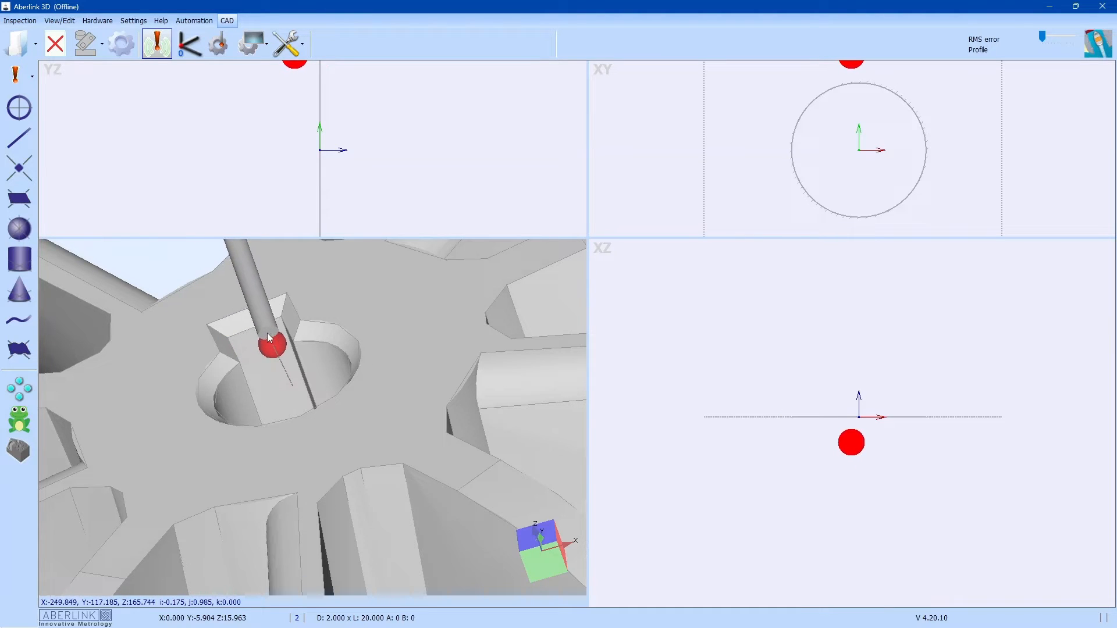
click(265, 342)
drag(748, 106, 698, 123)
click(637, 132)
click(802, 137)
right_click(686, 149)
click(698, 155)
drag(593, 234, 615, 289)
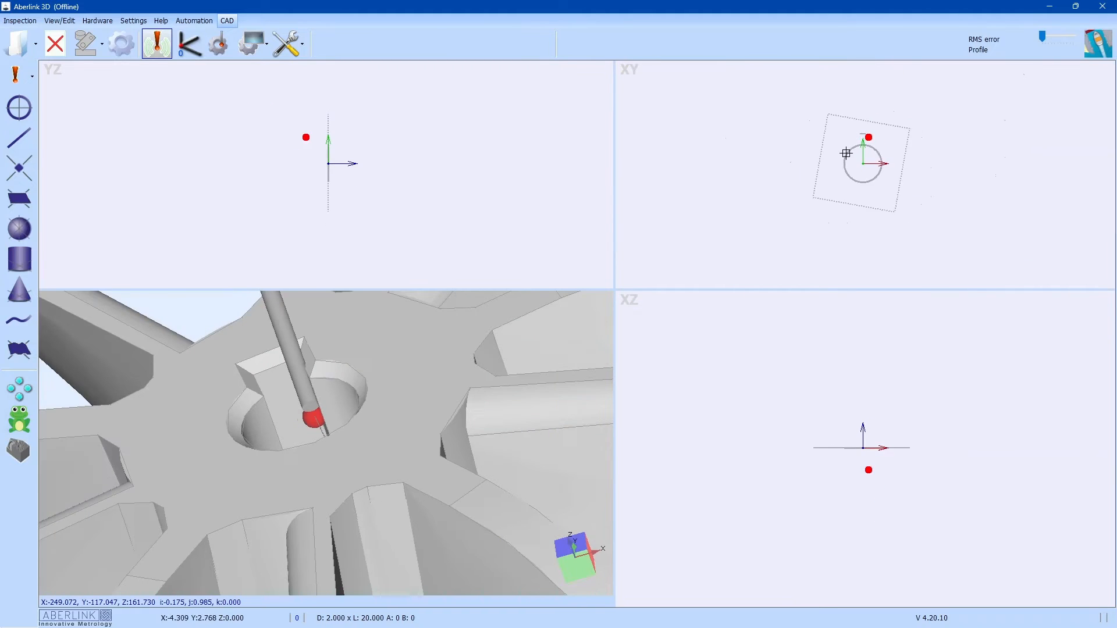
- Start a circle on the outer rim of the impeller's base with three points along its front
scroll(317, 348, down, 5)
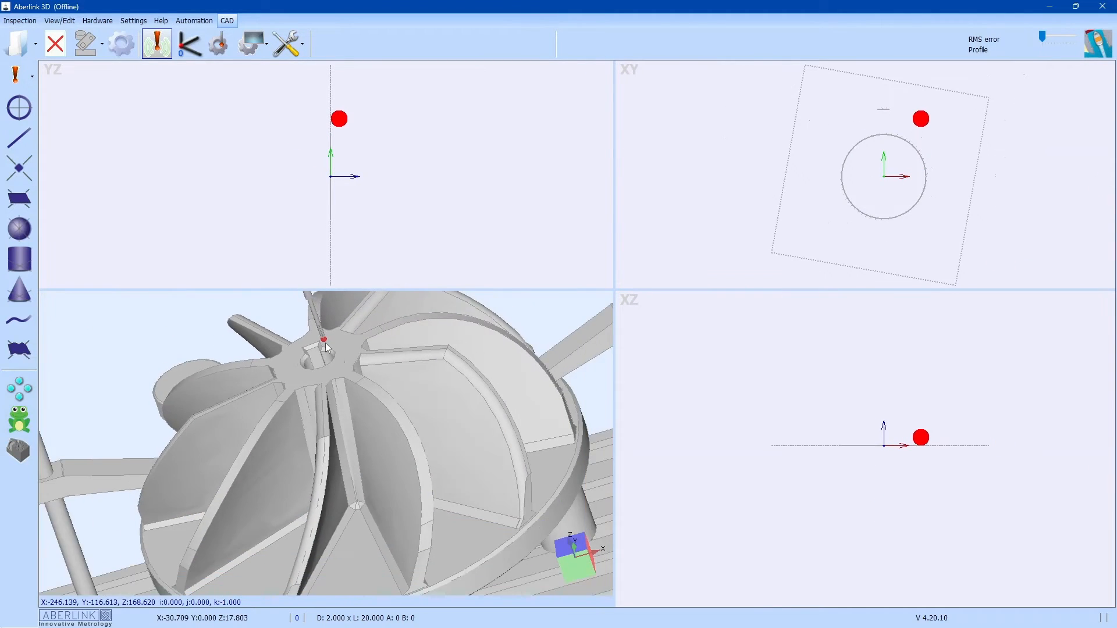
scroll(326, 344, down, 3)
middle_drag(327, 348, 375, 328)
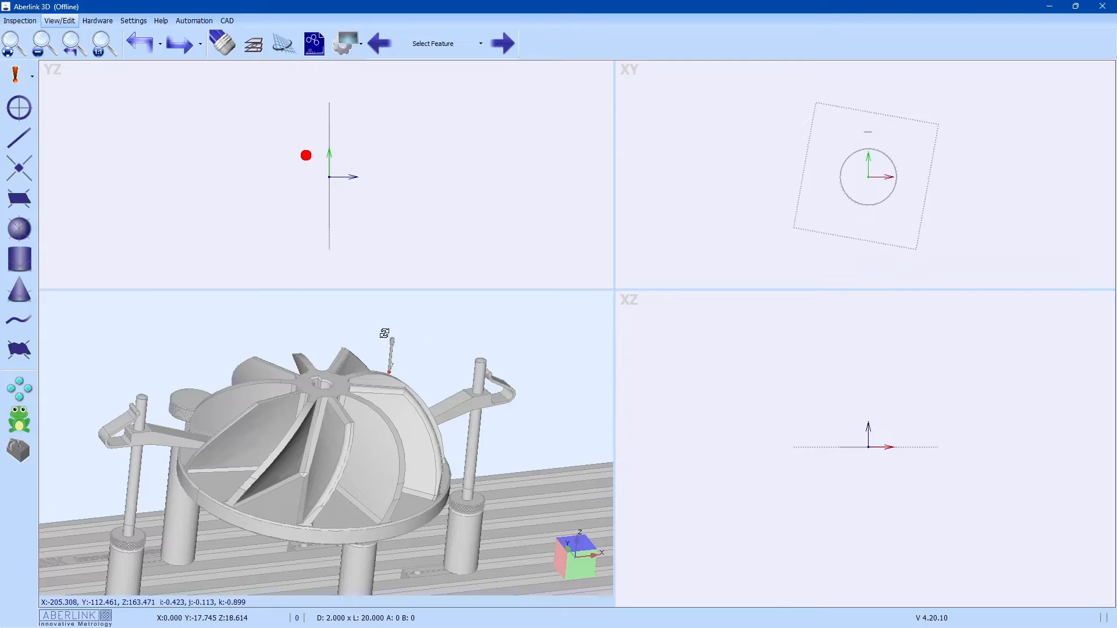
middle_drag(384, 333, 384, 330)
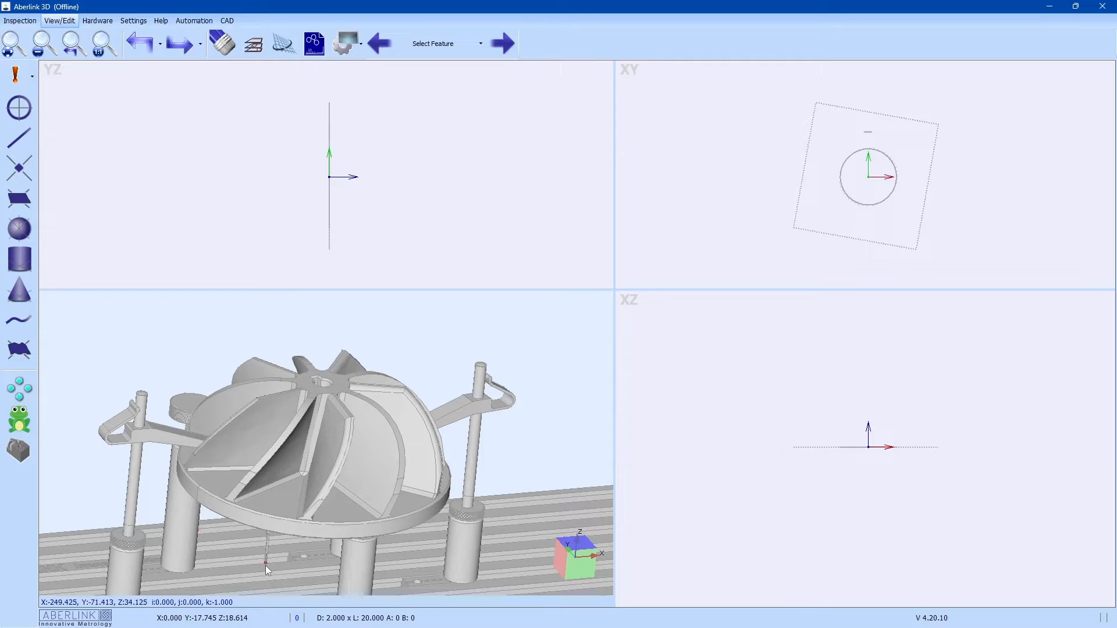
click(204, 498)
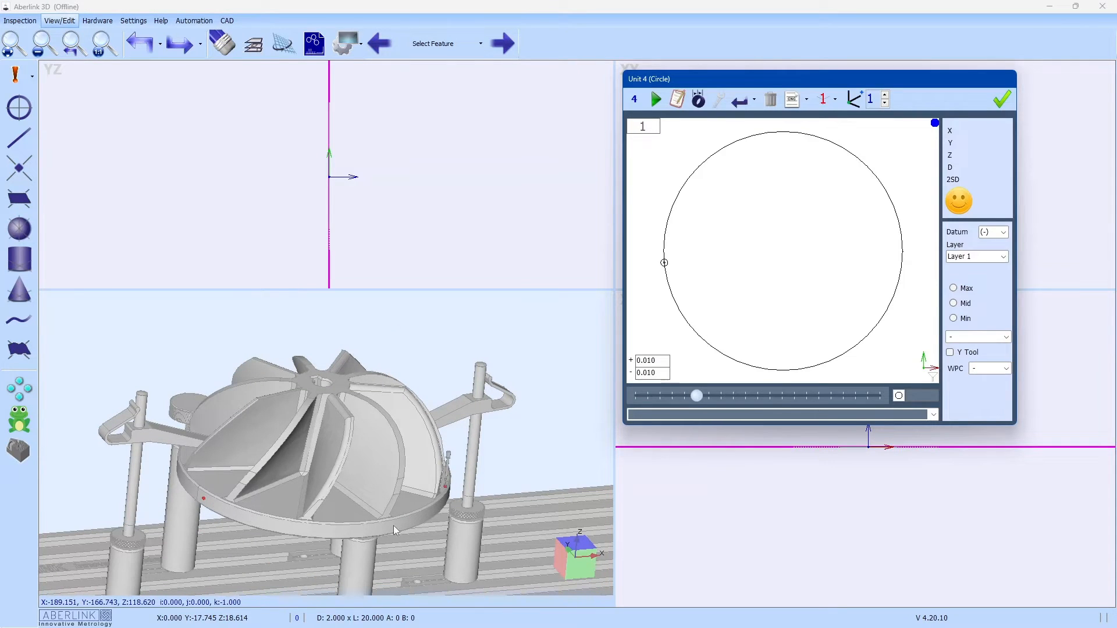
click(271, 523)
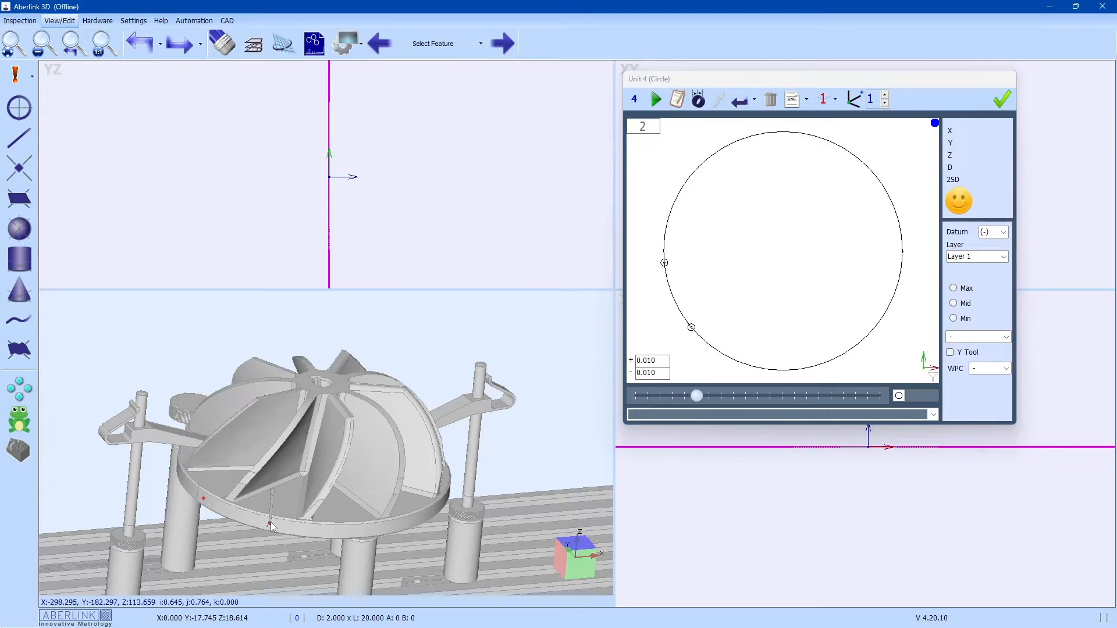
click(358, 536)
- Add two more points to the base rim circle, farther around the impeller
middle_drag(359, 535, 402, 512)
click(421, 515)
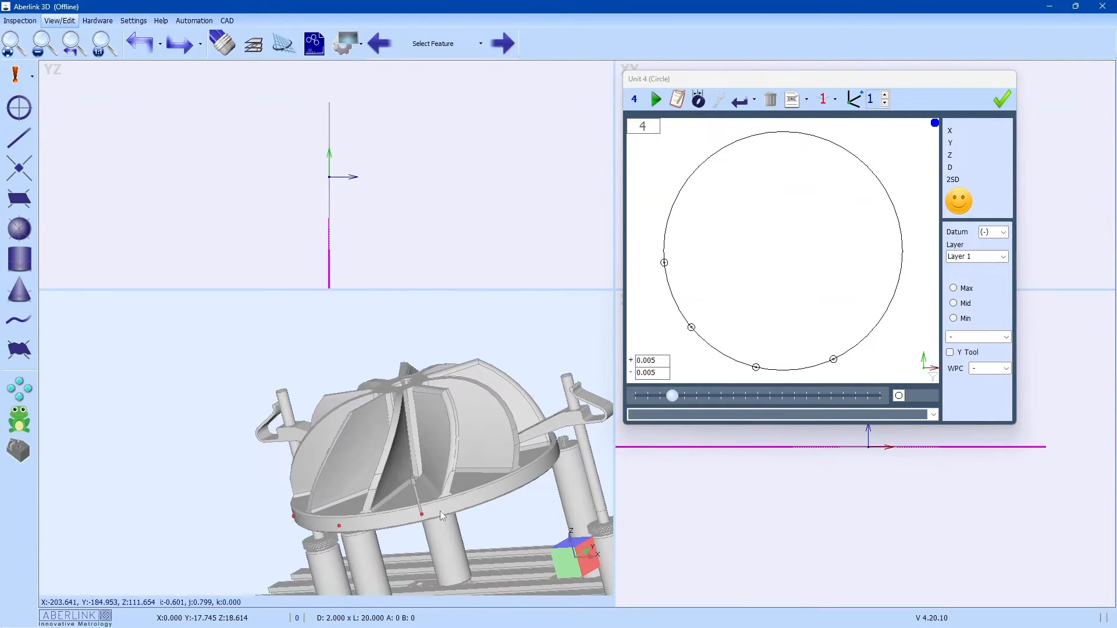
click(502, 490)
middle_drag(502, 490, 552, 419)
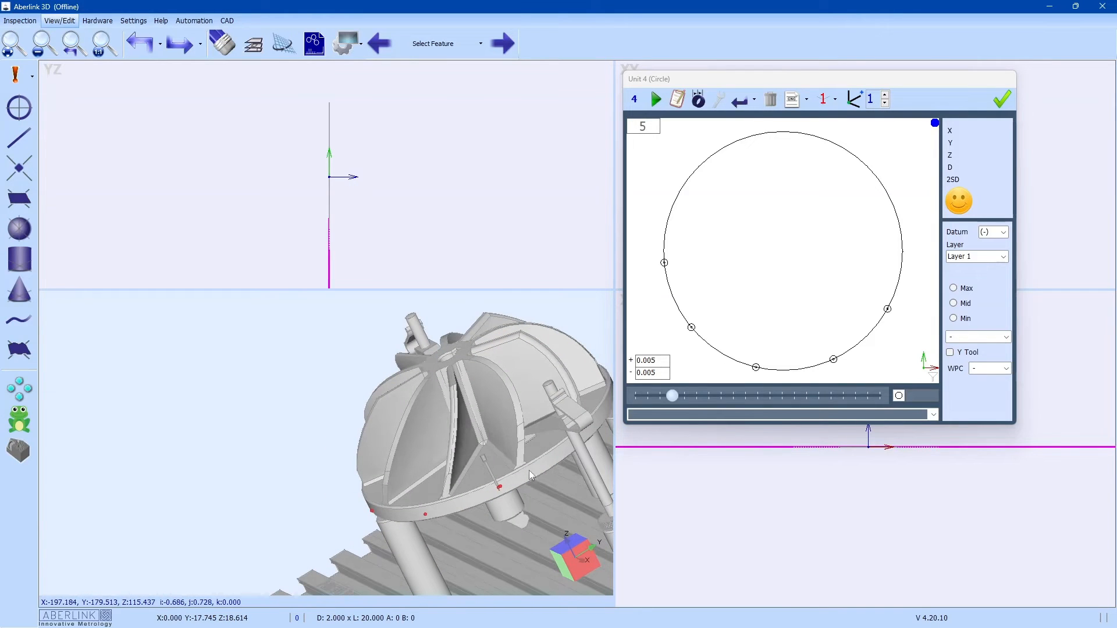
scroll(250, 424, down, 5)
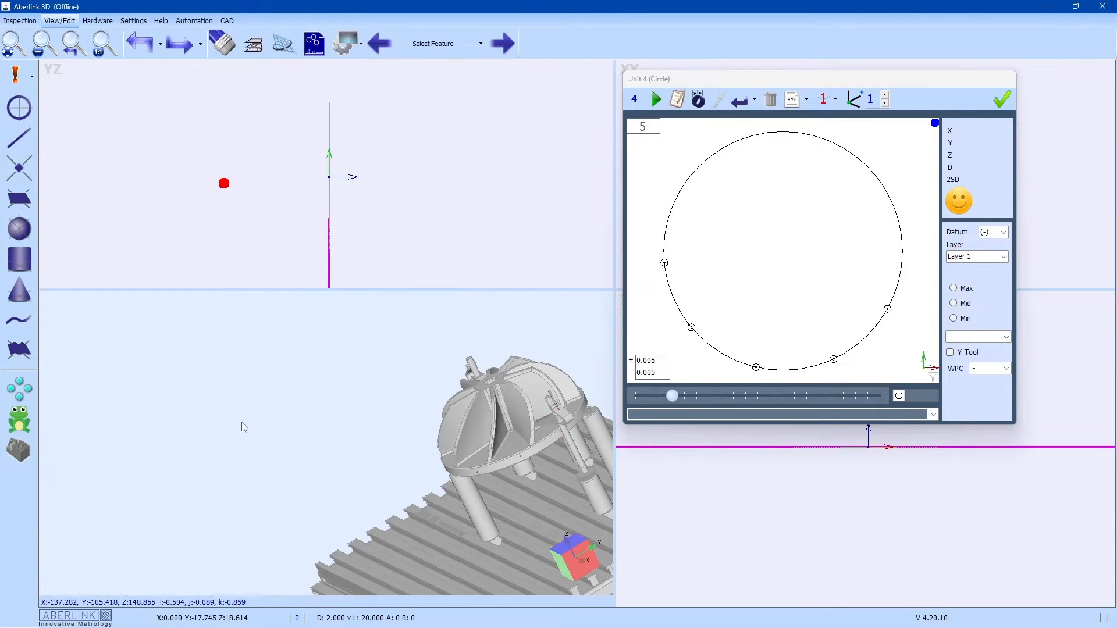
scroll(372, 405, up, 4)
middle_drag(389, 403, 481, 387)
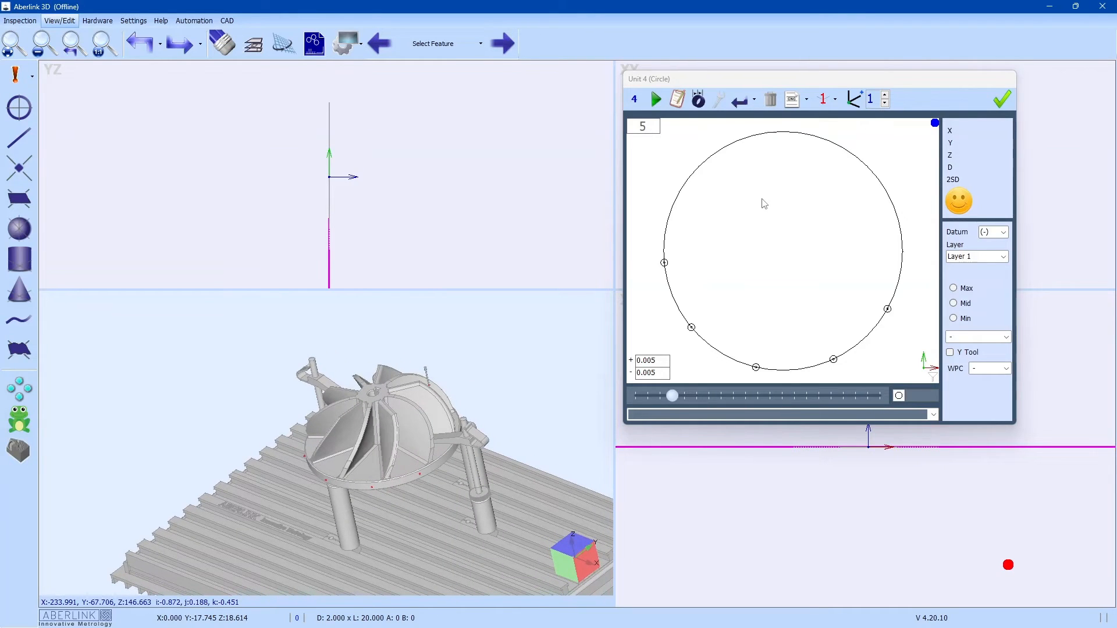
- Enable the move via option in the CAD tools for the rim circle
click(226, 21)
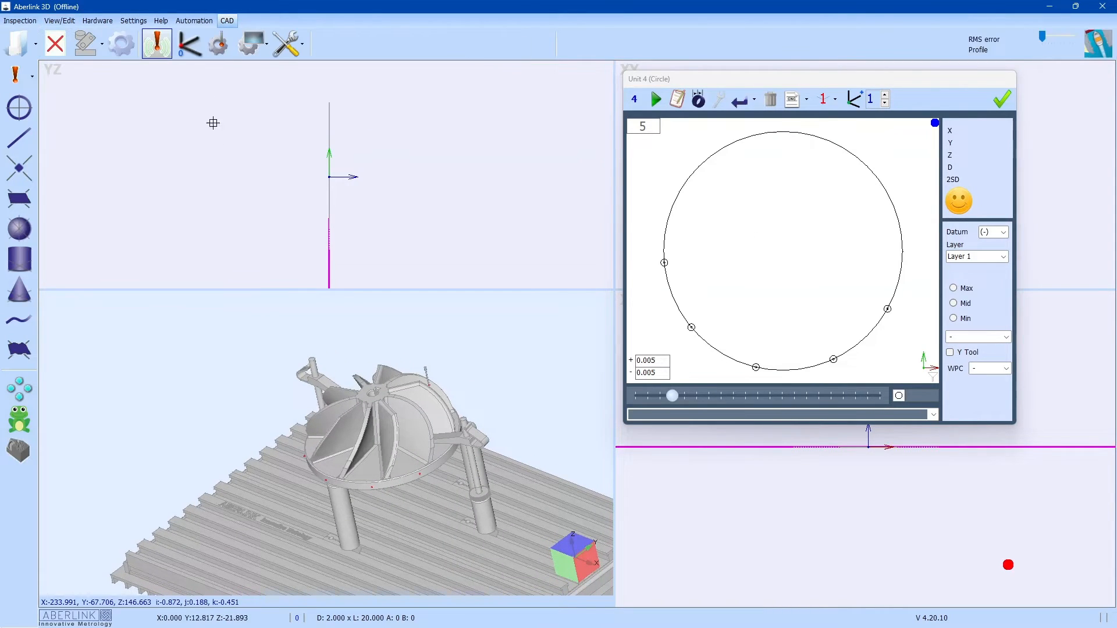
click(293, 49)
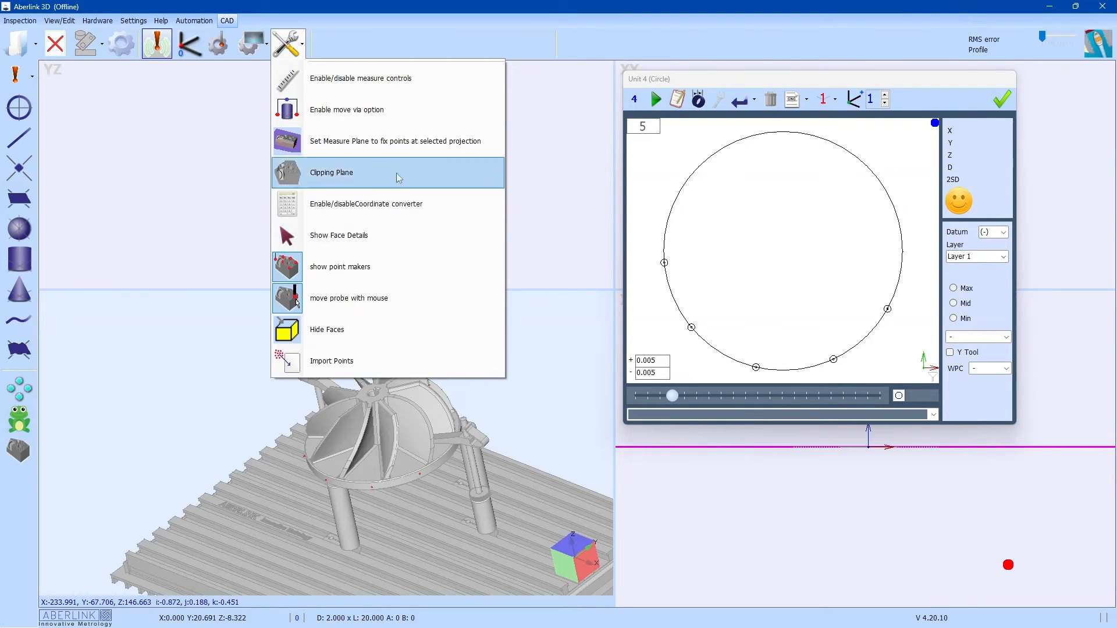
click(157, 44)
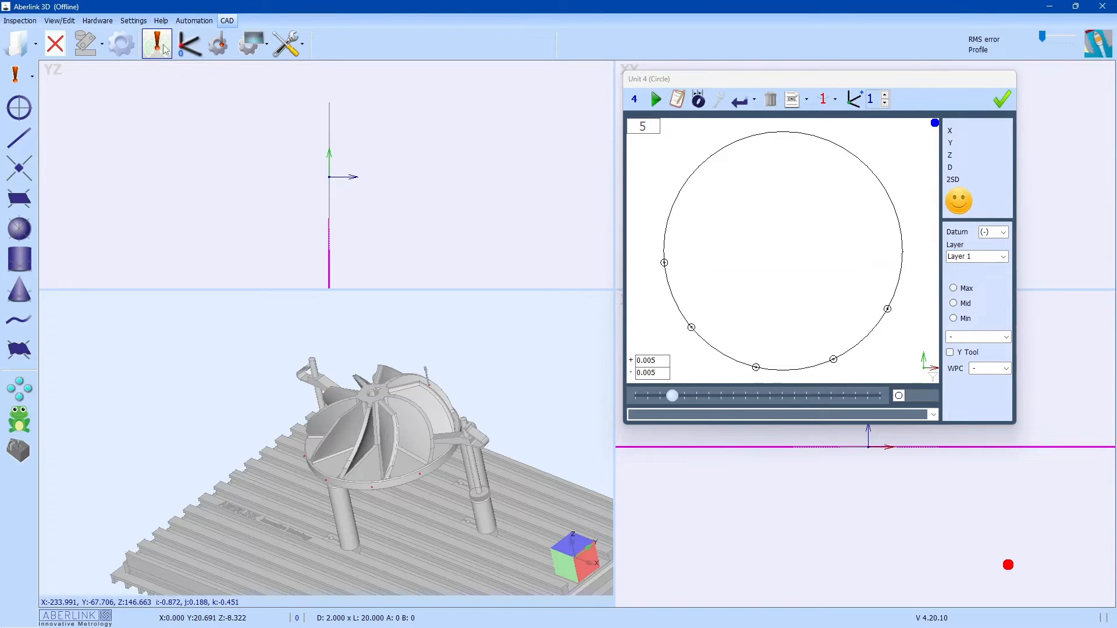
click(288, 44)
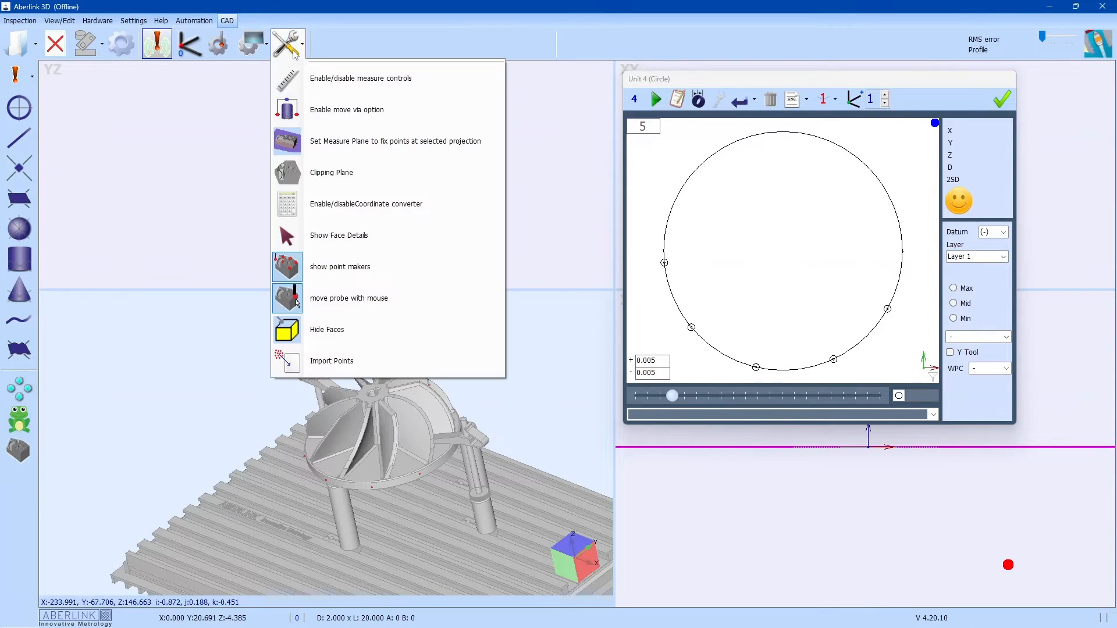
click(349, 110)
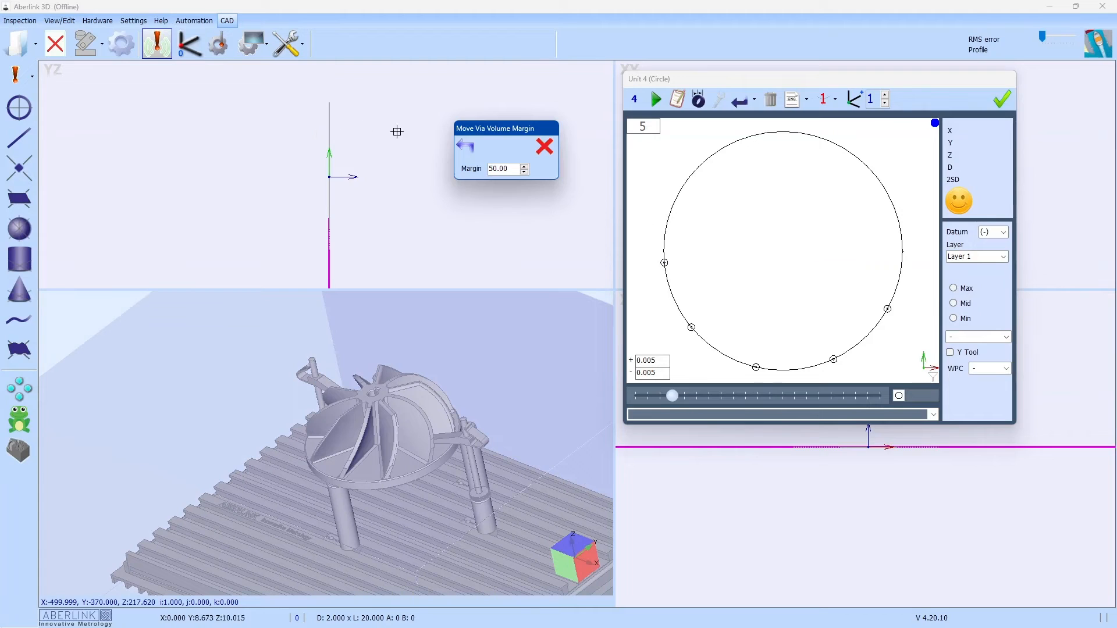
- Set the move via volume margin to 100 and add a move via position on the volume's top face, just beyond the impeller
drag(495, 126, 480, 102)
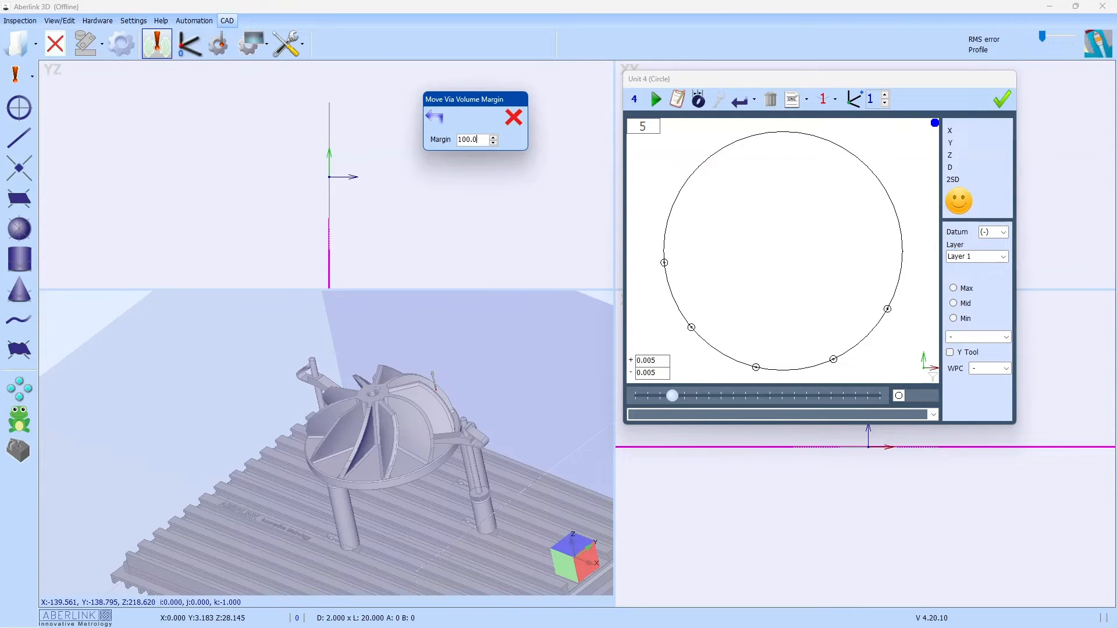
text(0)
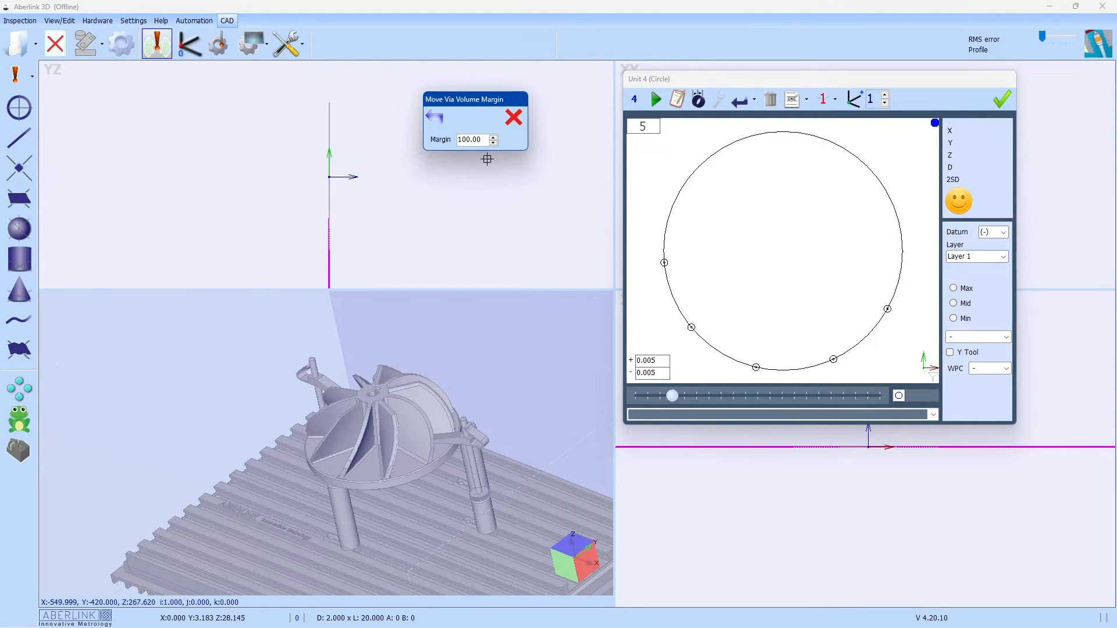
scroll(280, 413, down, 3)
scroll(280, 413, down, 3)
middle_drag(319, 404, 420, 392)
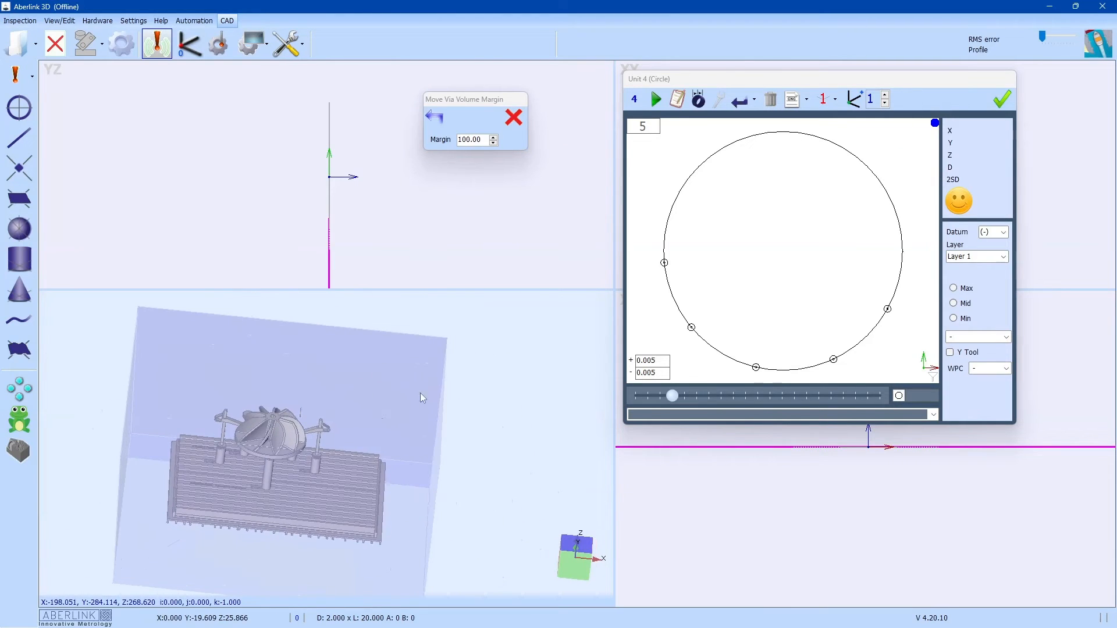
click(590, 546)
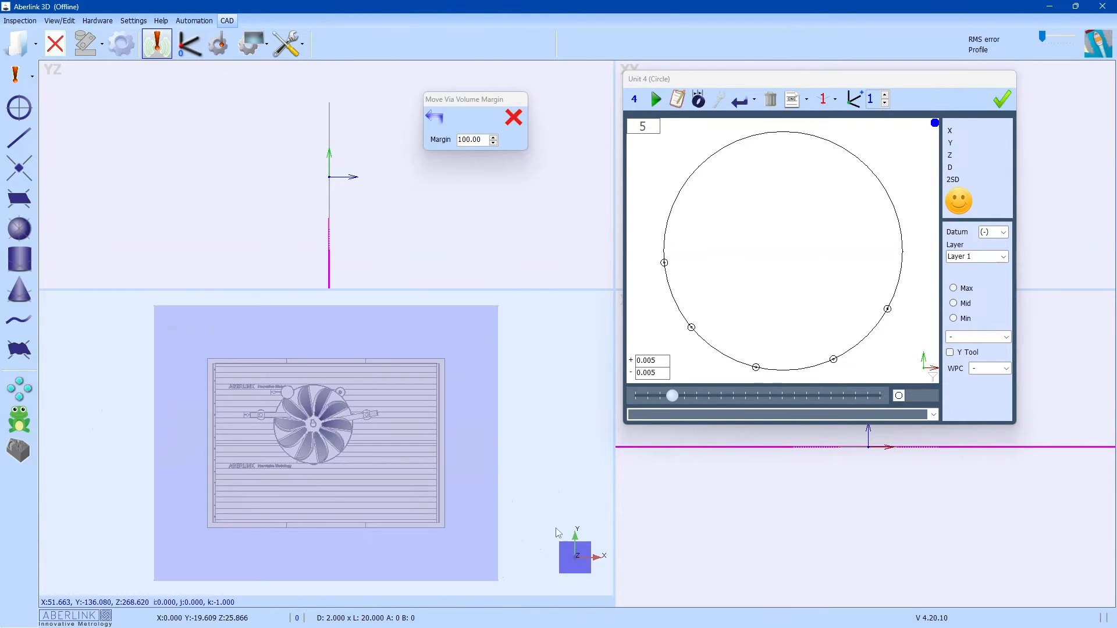
click(359, 434)
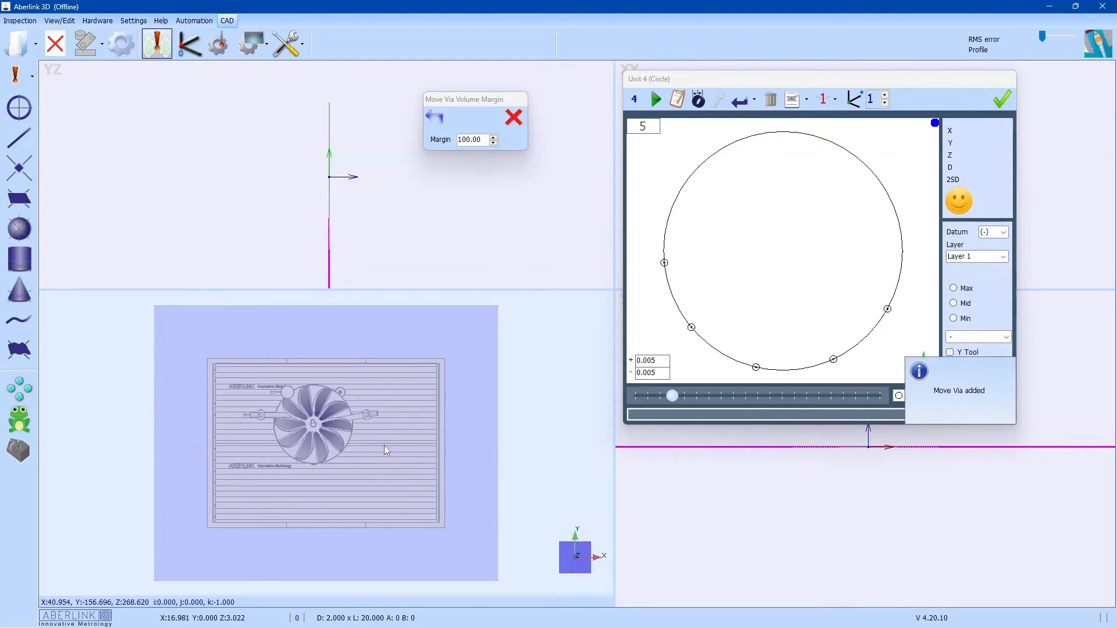
drag(375, 427, 320, 377)
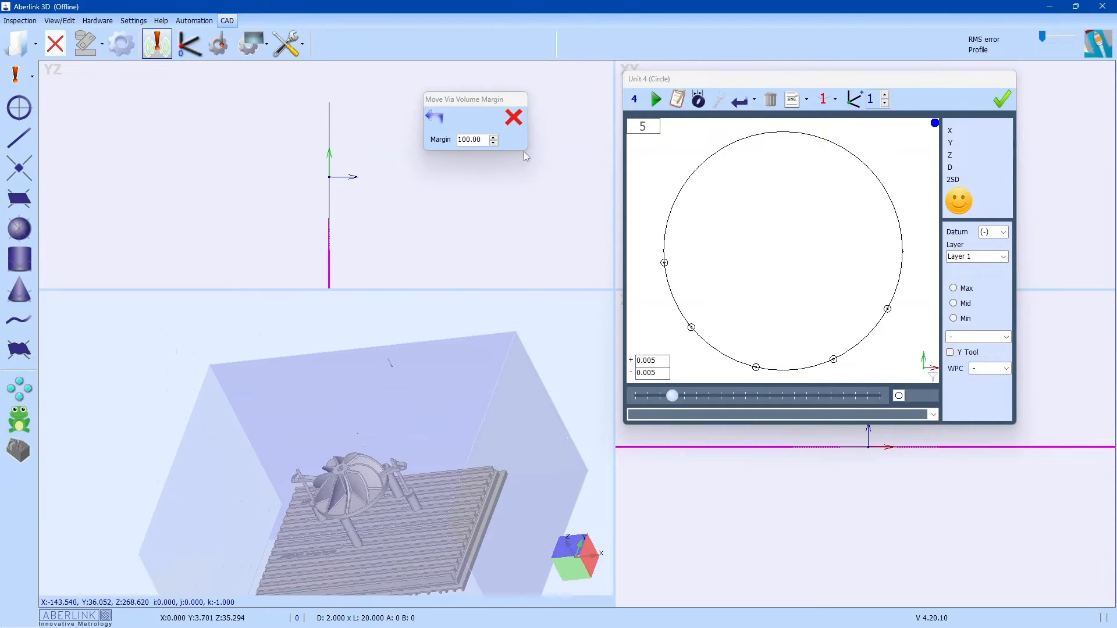
click(513, 117)
- Add three more points to the base rim circle along the far side of the impeller, avoiding the clamps
drag(418, 458, 261, 464)
scroll(377, 502, up, 6)
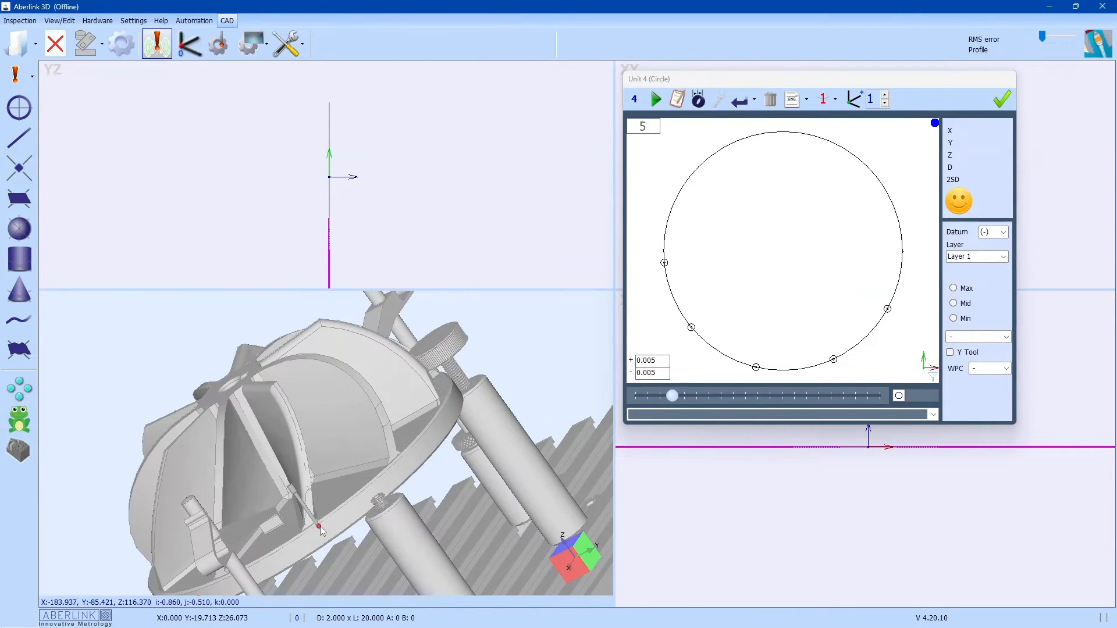
click(321, 528)
click(372, 499)
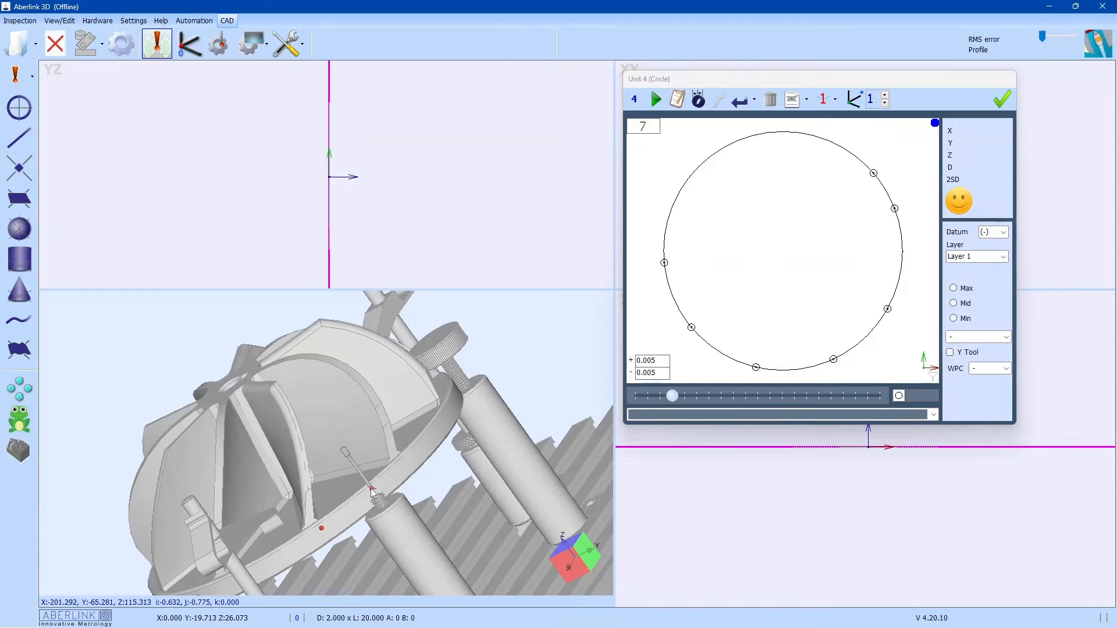
scroll(383, 488, up, 2)
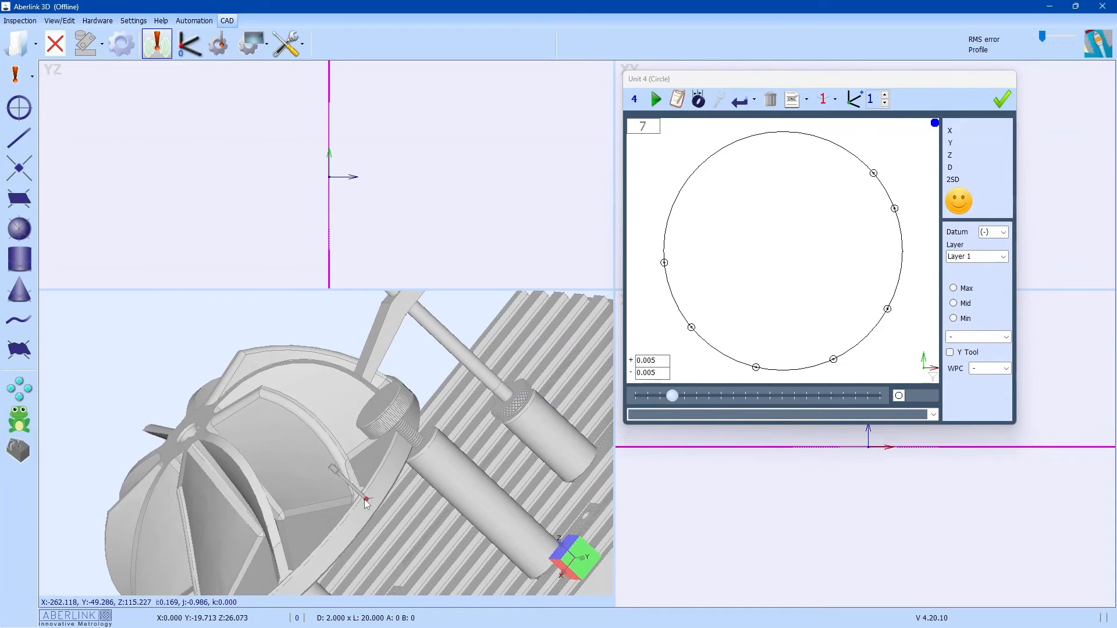
drag(810, 84, 837, 89)
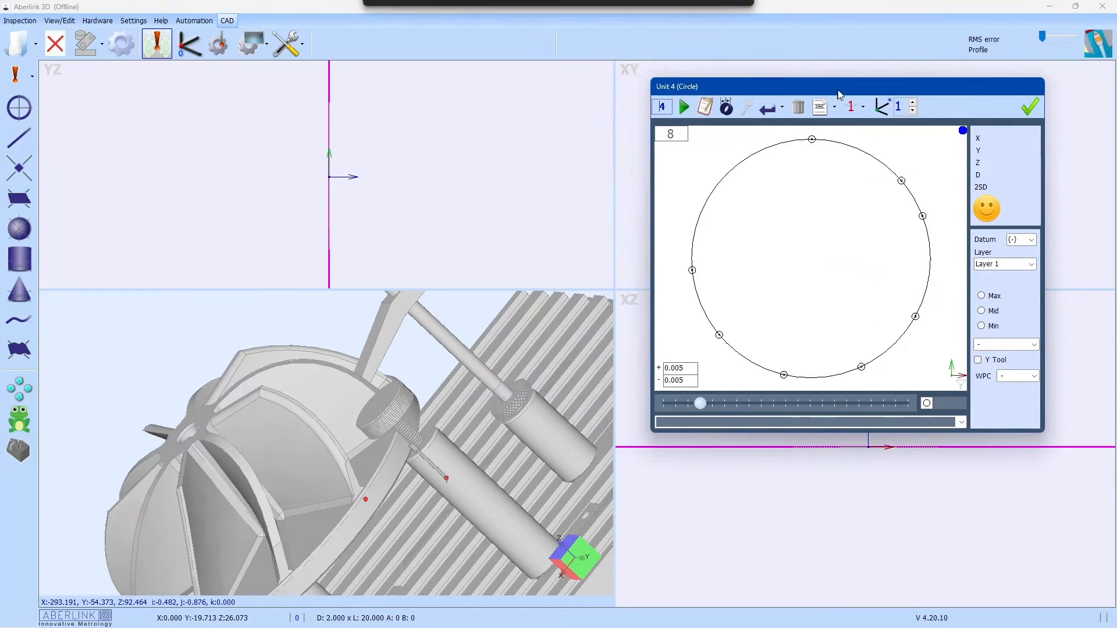
- Show the probe path around the impeller, check the move via route, and accept the rim circle
click(62, 25)
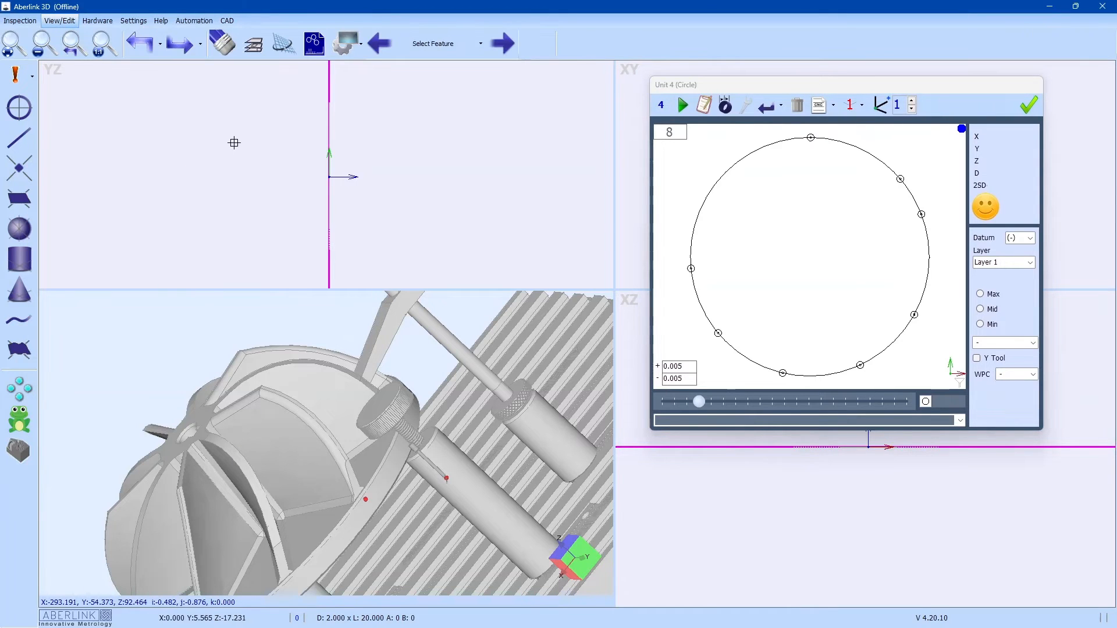
click(352, 51)
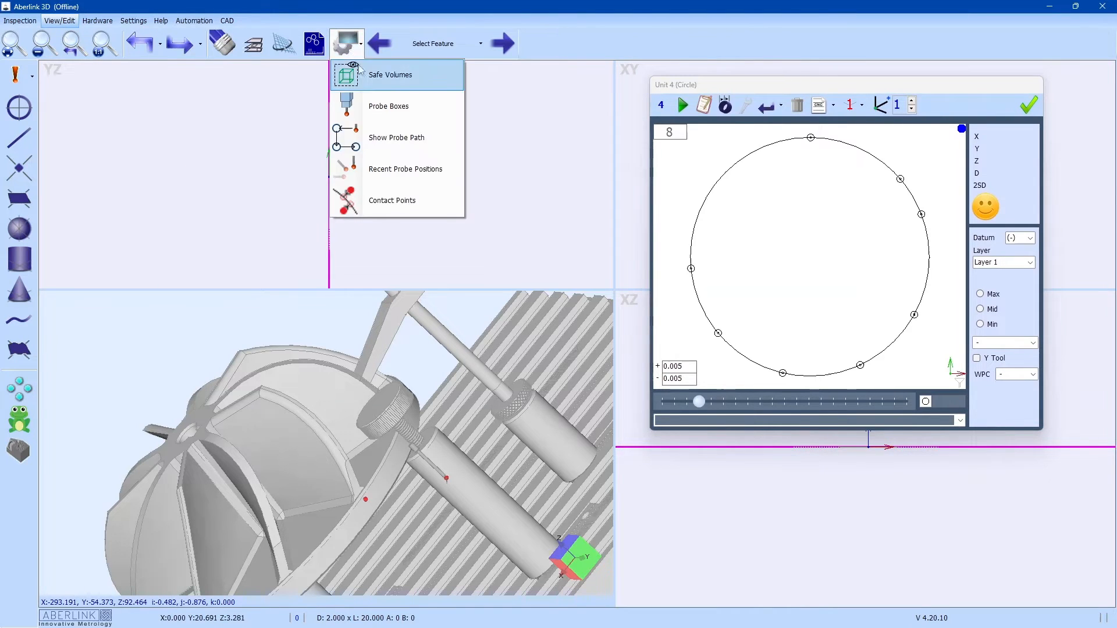
click(398, 144)
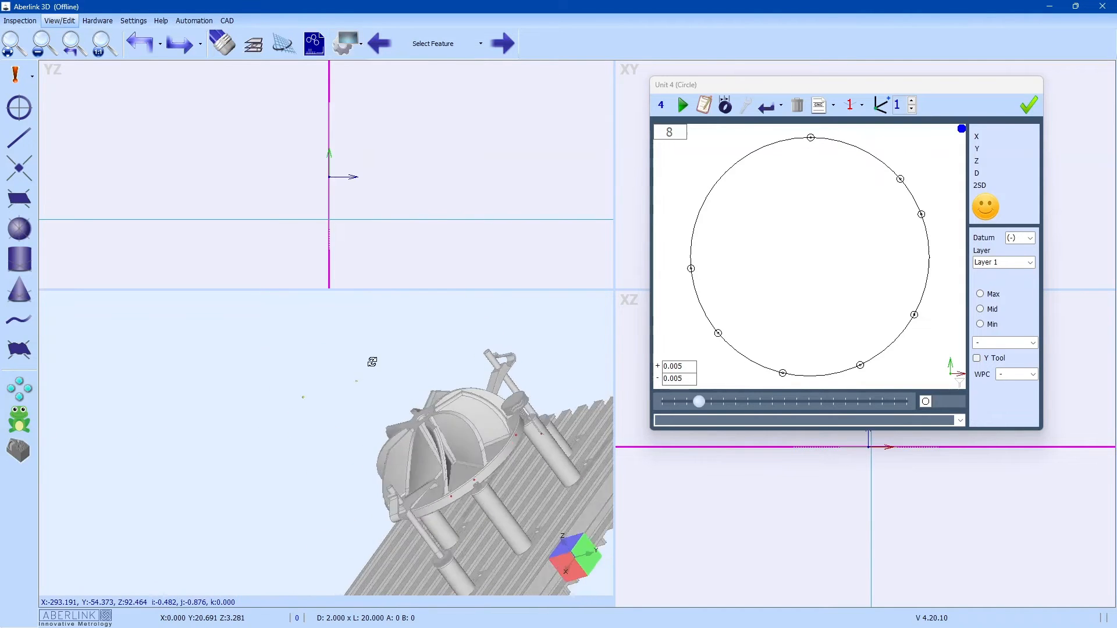
right_click(498, 145)
click(540, 153)
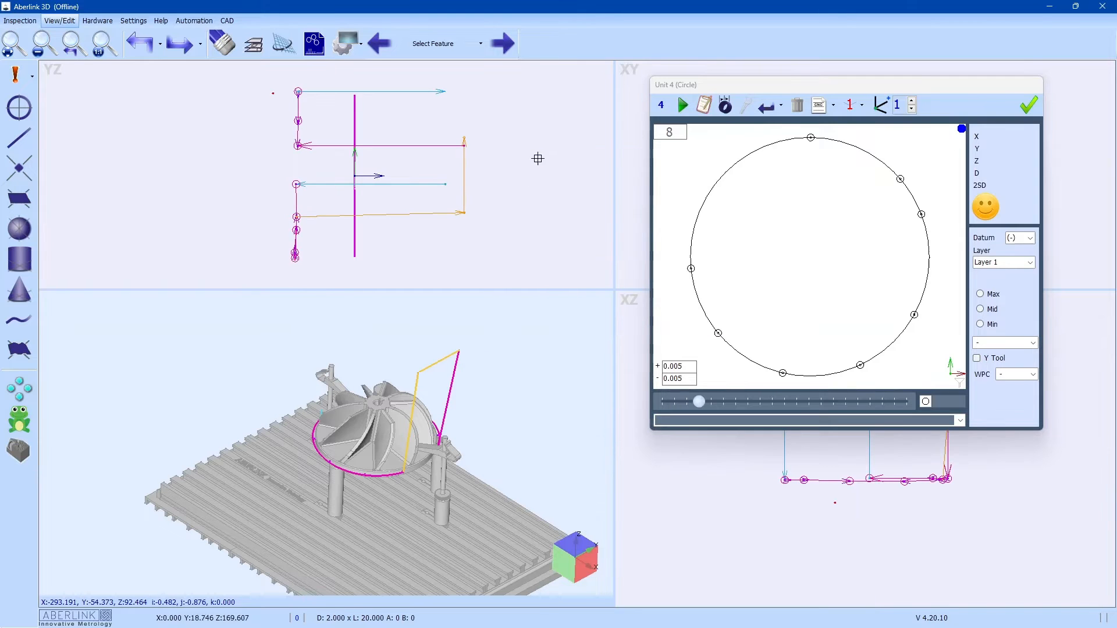
drag(521, 383, 499, 366)
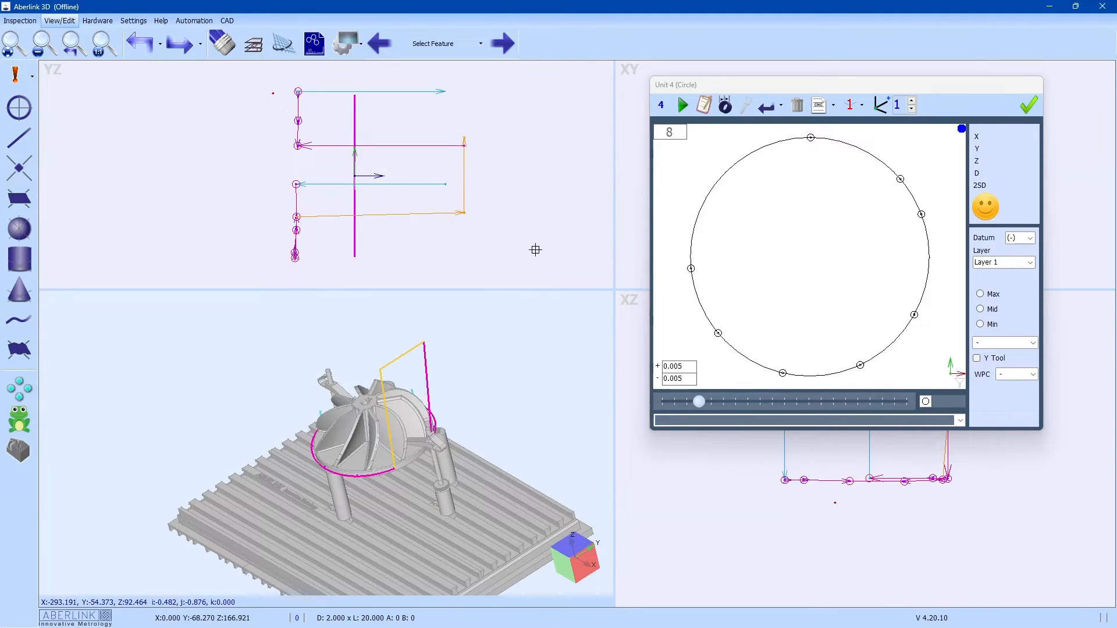
click(1029, 105)
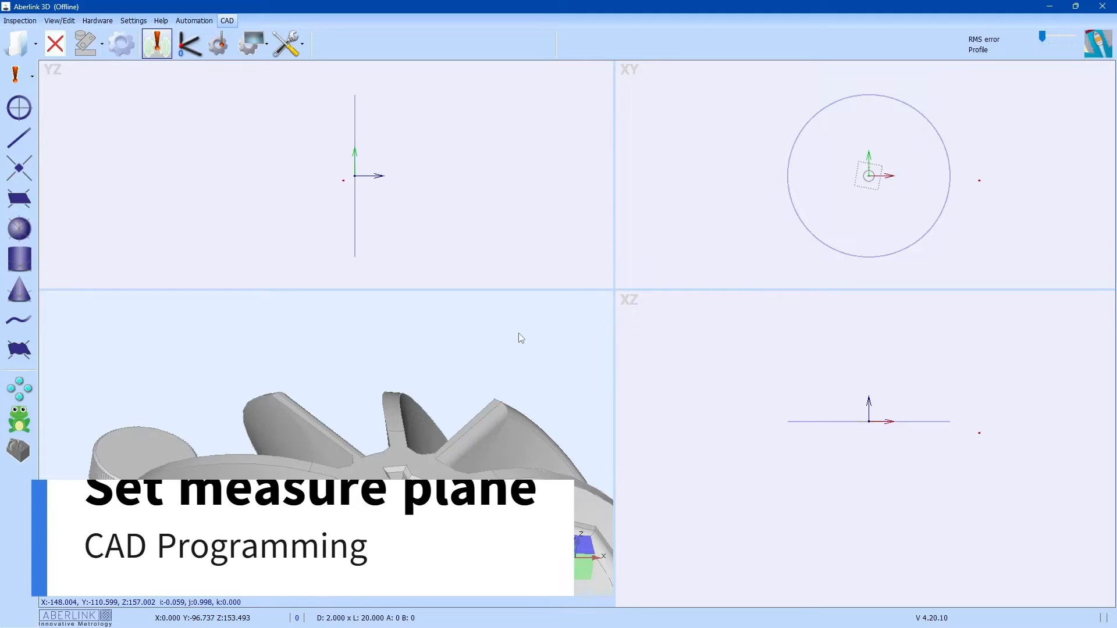
- Set a measure plane on the flat top face of the impeller's hub
click(287, 44)
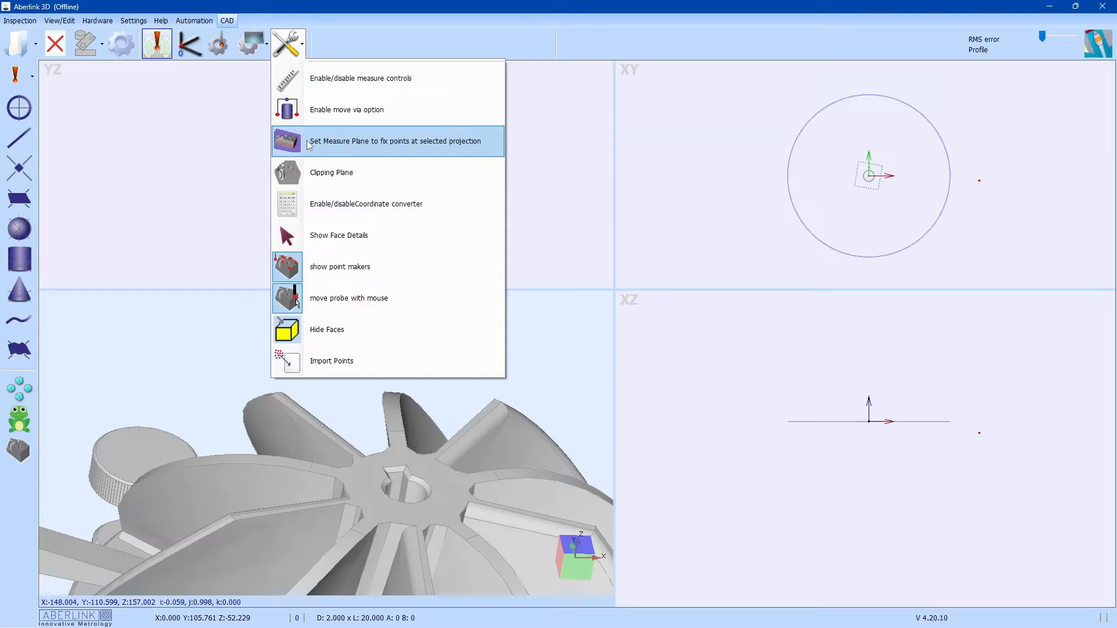
click(210, 343)
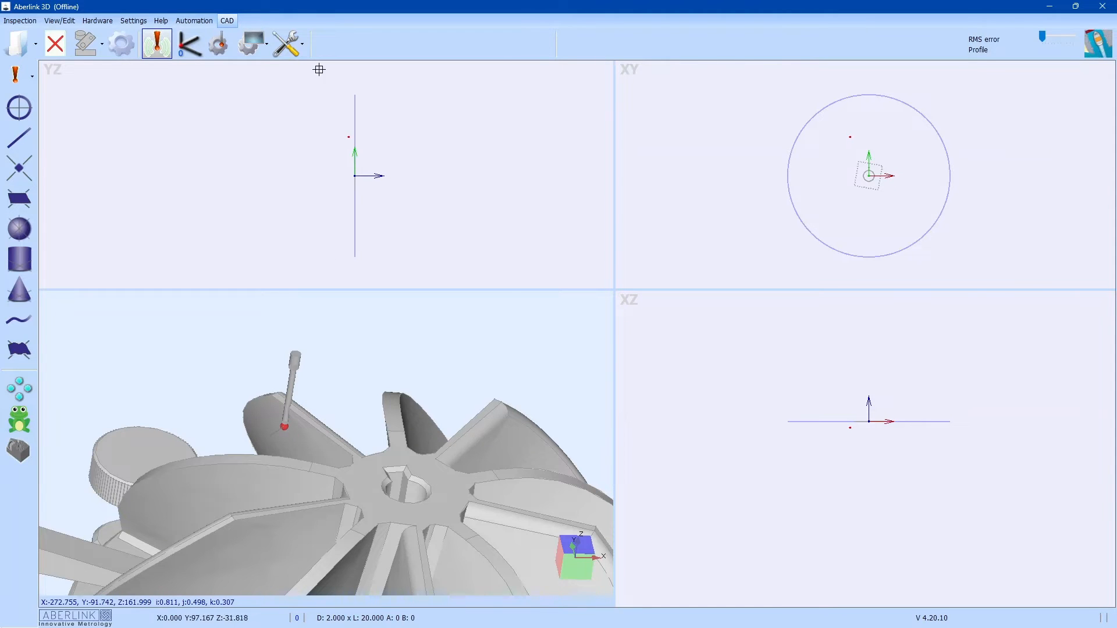
click(299, 46)
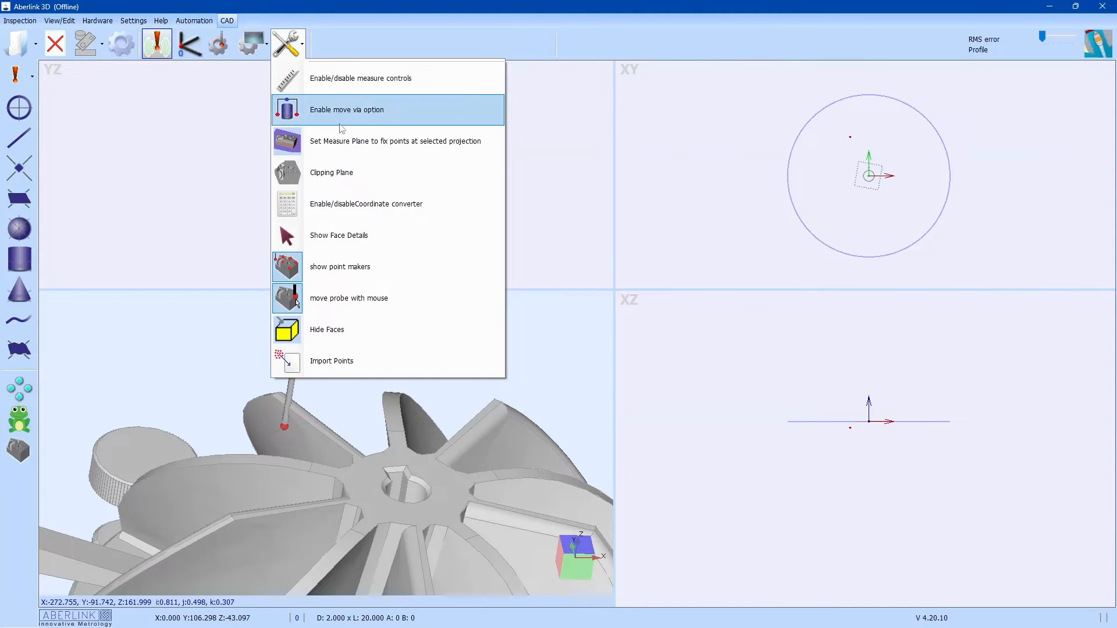
click(349, 141)
drag(583, 142, 581, 136)
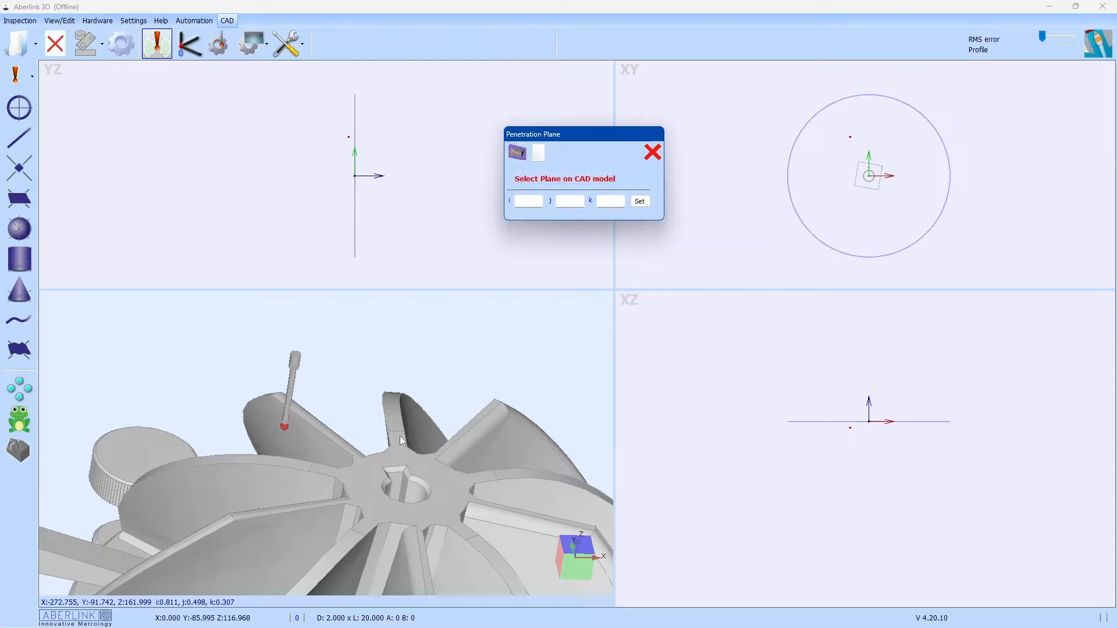
click(368, 491)
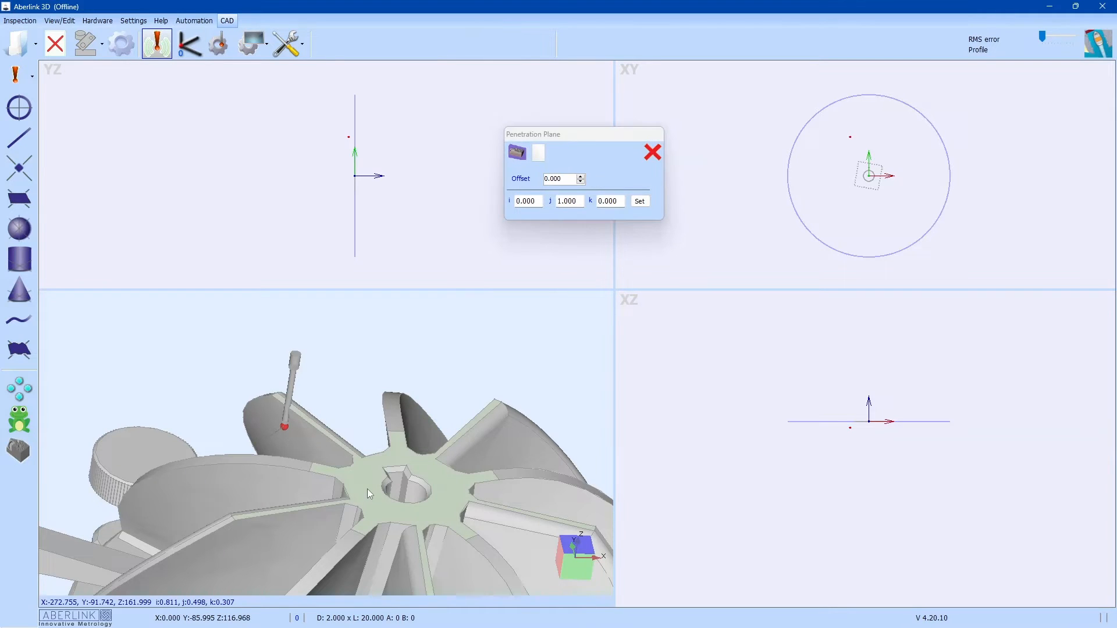
- Try several offsets for the measure plane below the hub's top face and finish at 3
drag(565, 180, 546, 181)
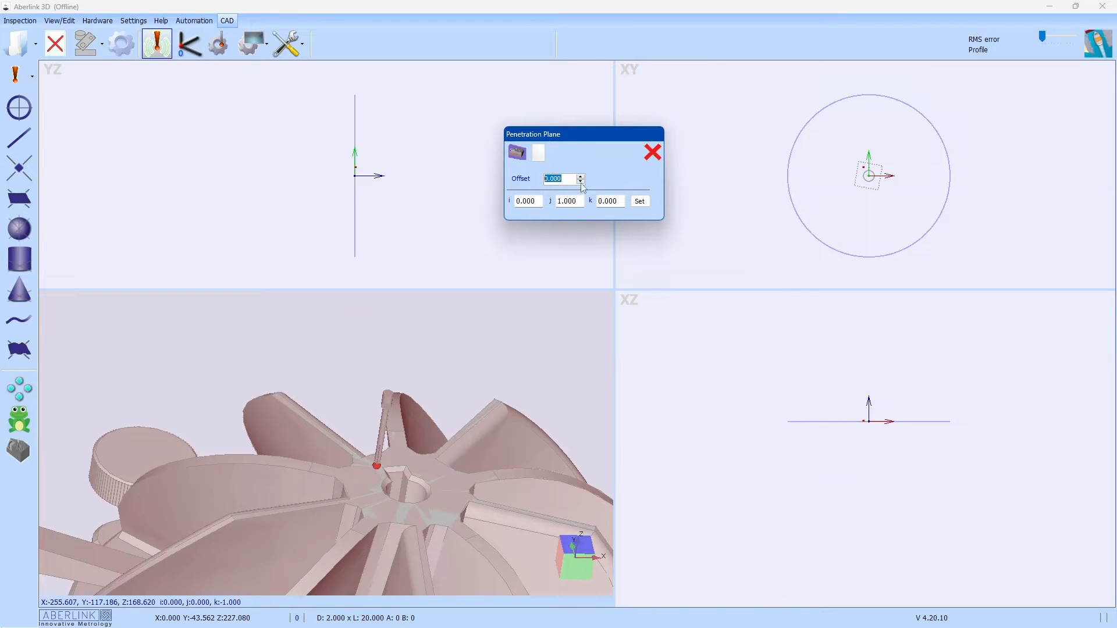
text(5)
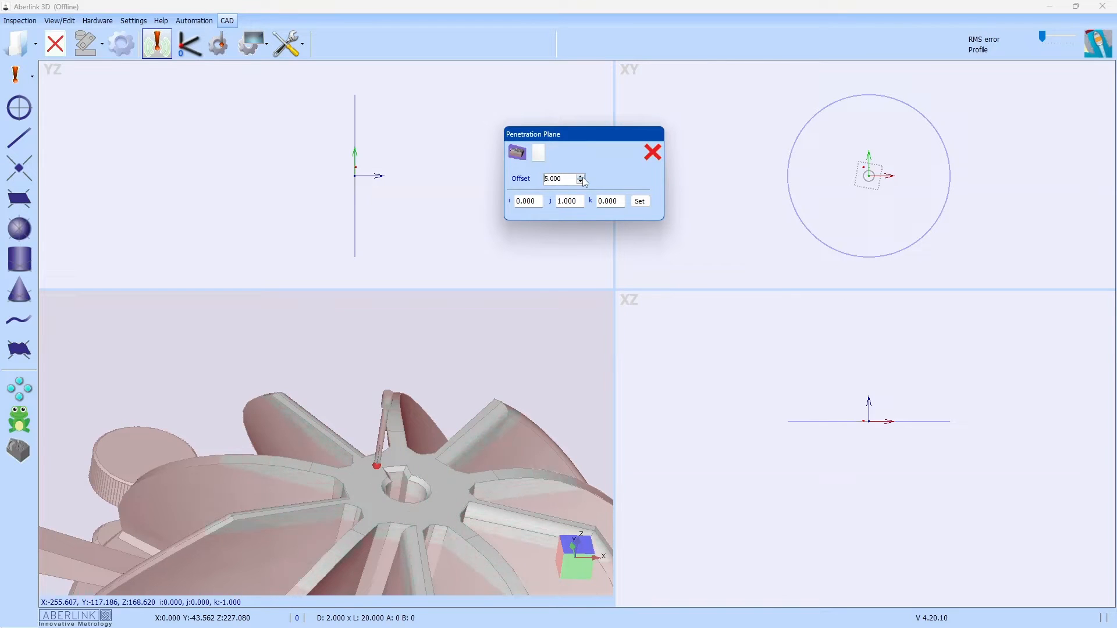
click(581, 183)
click(581, 183)
click(581, 183)
click(583, 176)
click(583, 177)
click(583, 177)
click(581, 183)
click(581, 183)
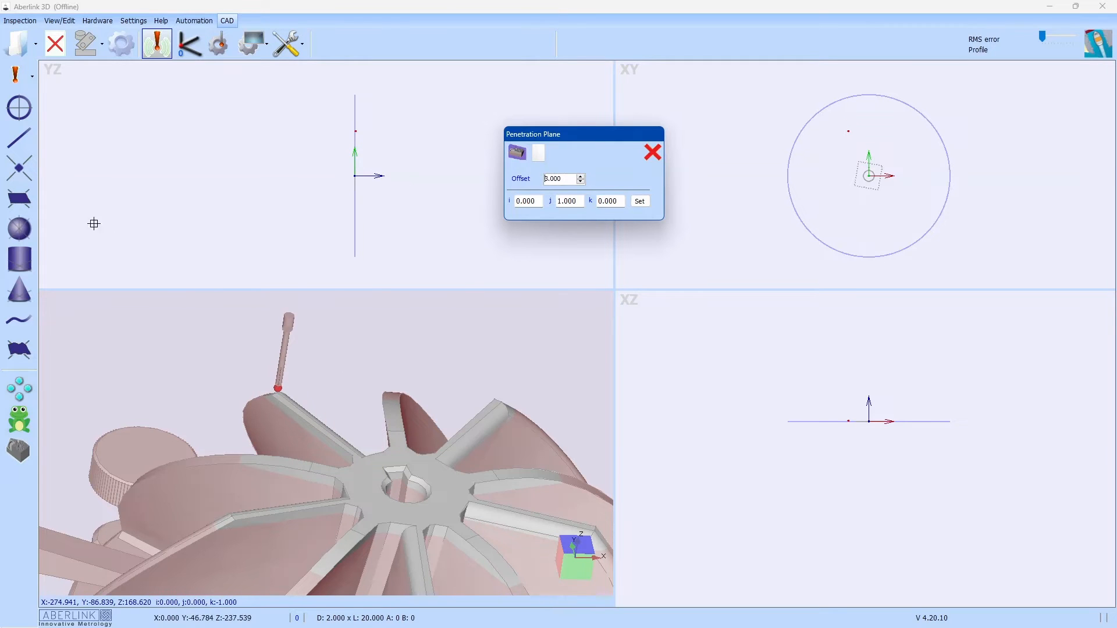
- Start a line feature and take five points along the side of one blade at the measure plane's depth
click(19, 138)
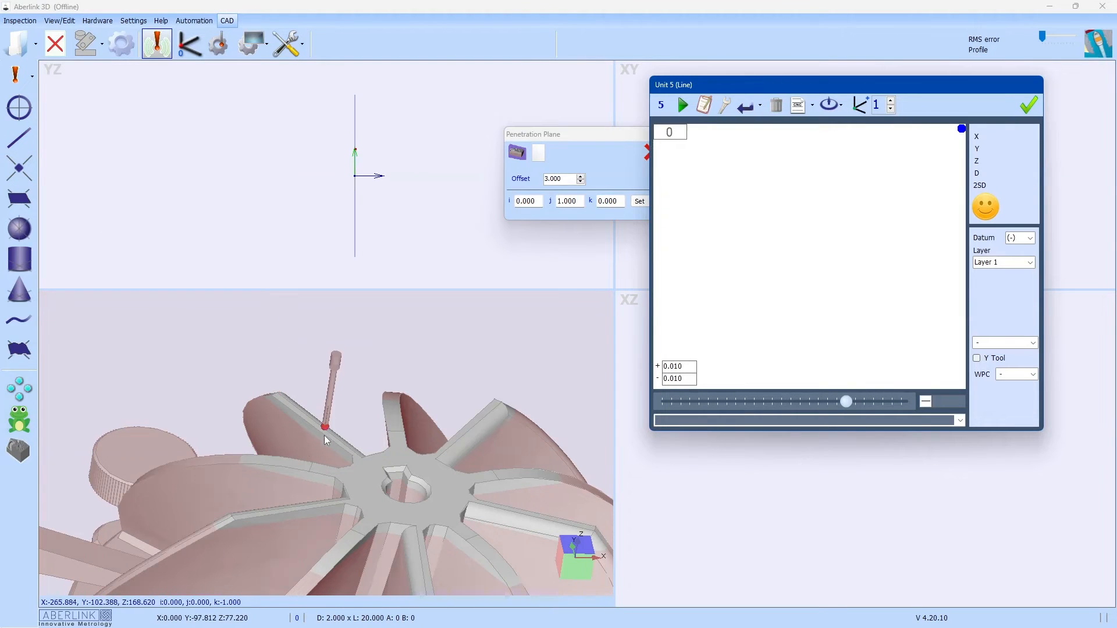
scroll(335, 457, up, 4)
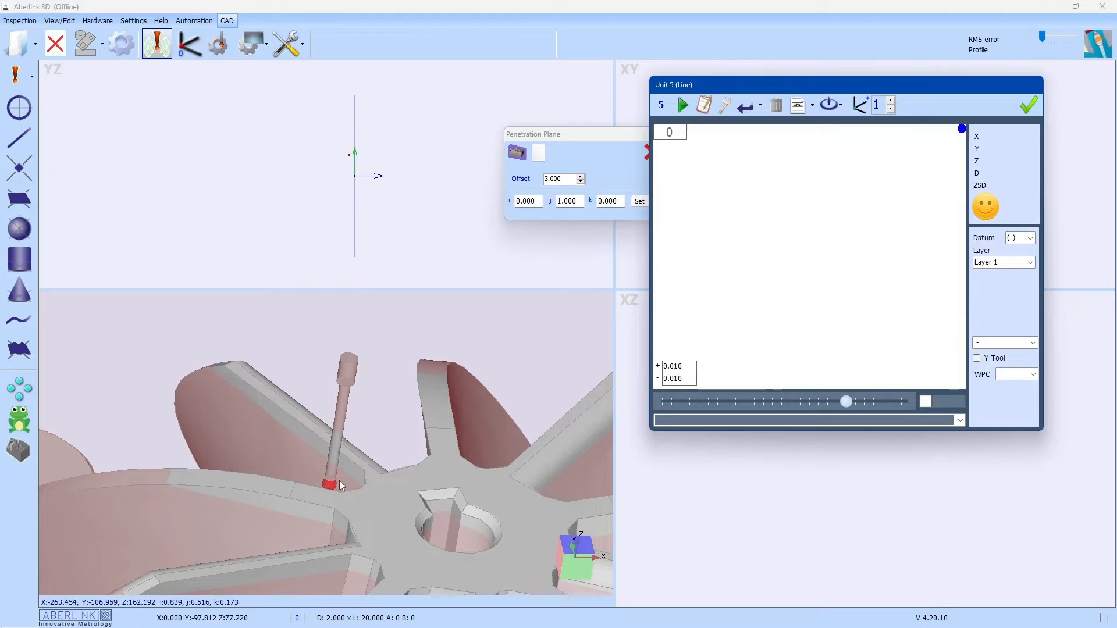
click(337, 472)
click(304, 469)
click(274, 441)
click(238, 414)
click(218, 398)
mouse_move(219, 398)
middle_down()
mouse_move(237, 371)
mouse_move(230, 388)
middle_up()
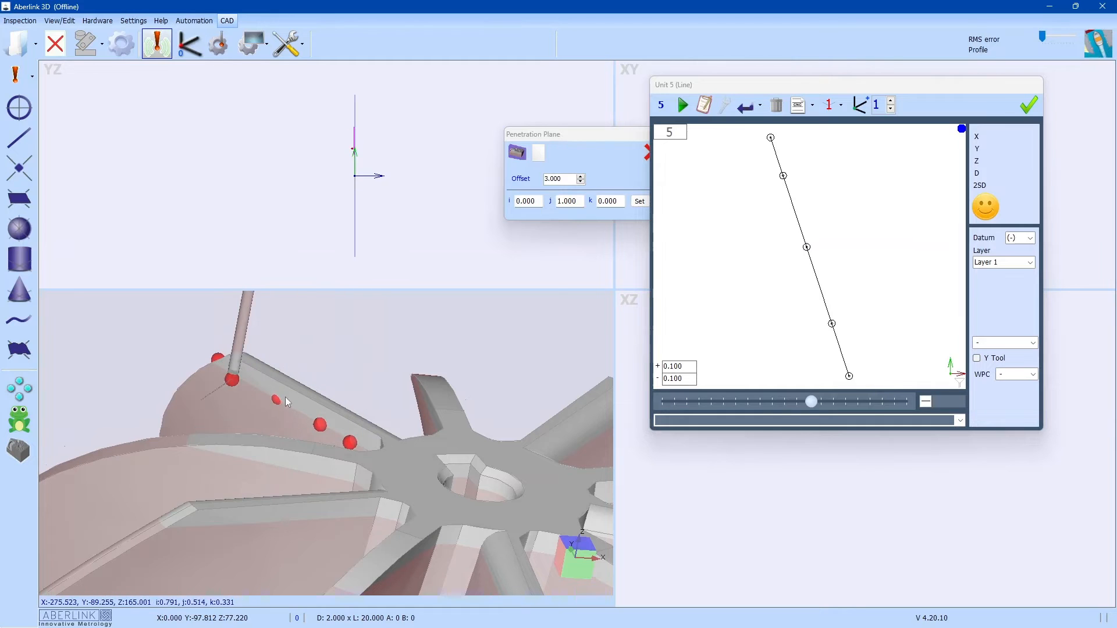
- Delete the line feature measured along the blade
drag(569, 138, 504, 149)
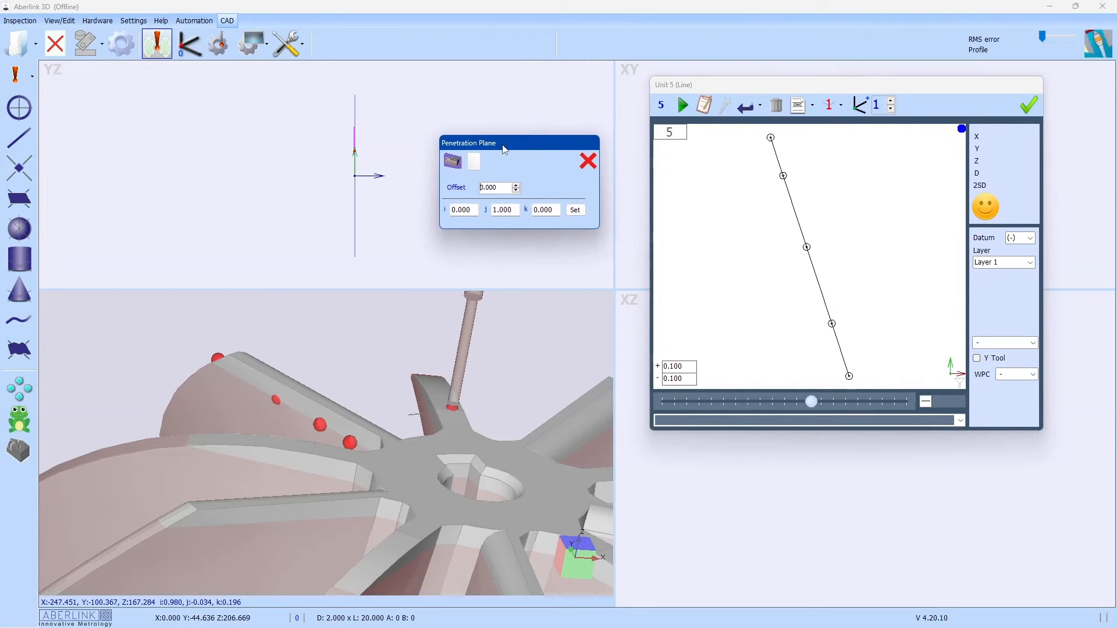
click(776, 106)
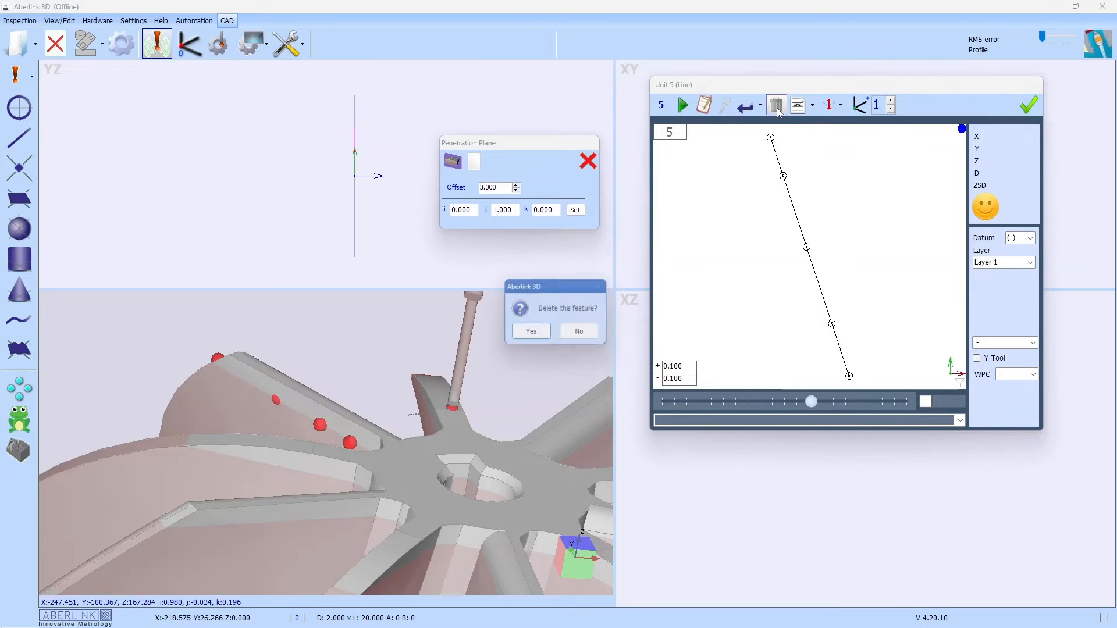
click(532, 334)
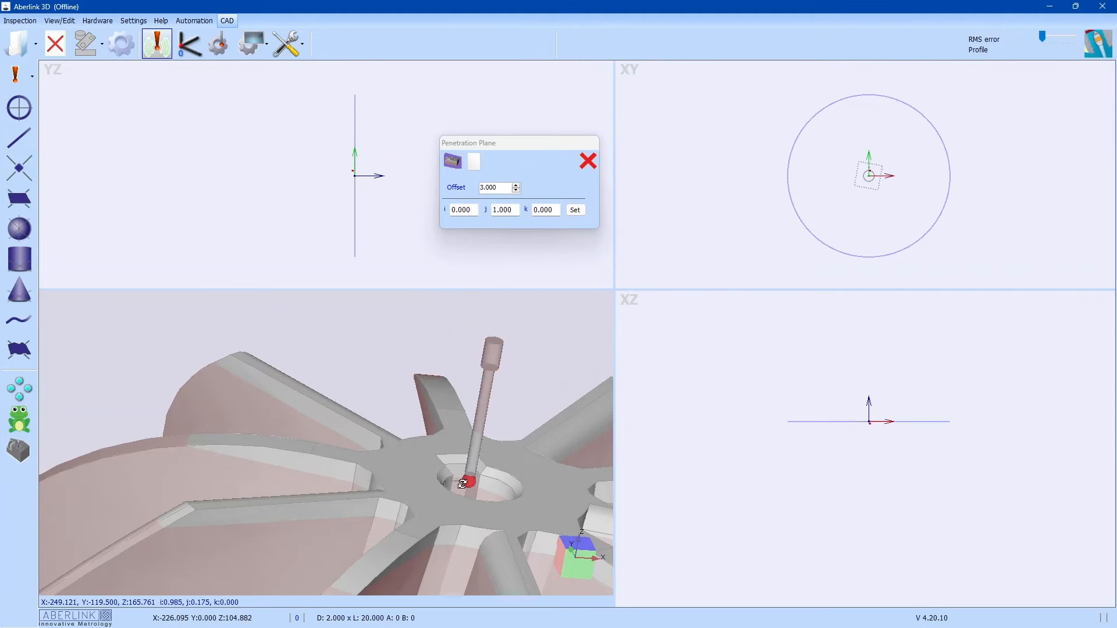
- Set the measure plane's offset to 10 for probing inside the bore's keyway
scroll(480, 472, up, 3)
middle_drag(479, 473, 453, 479)
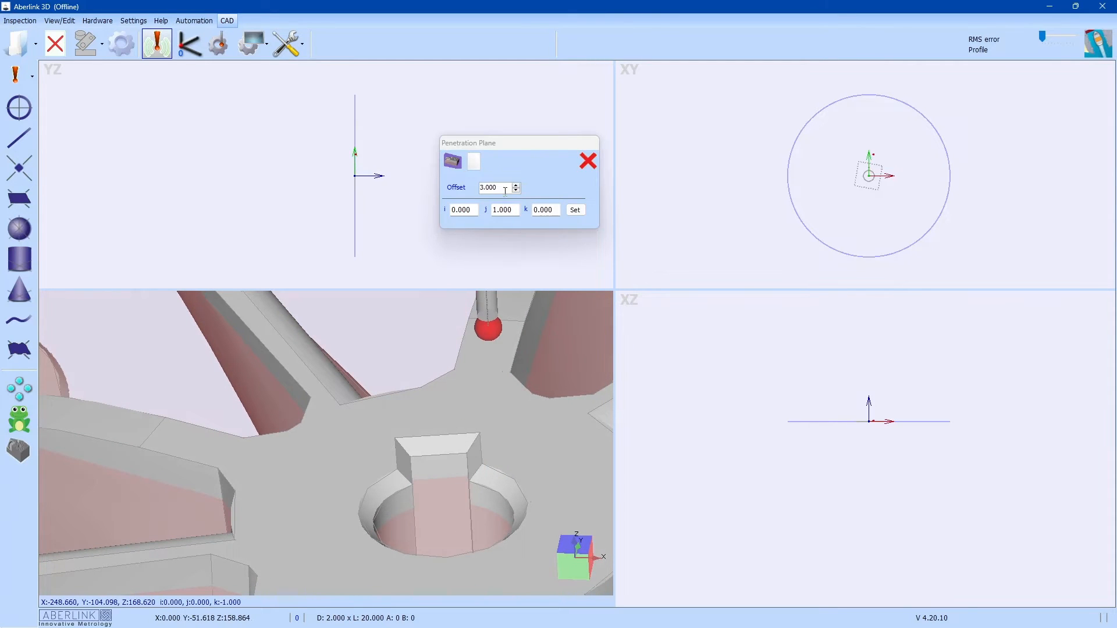
click(467, 191)
text(10)
key(Return)
mouse_move(440, 377)
middle_down()
mouse_move(431, 368)
mouse_move(437, 378)
middle_up()
scroll(451, 395, down, 2)
scroll(432, 467, up, 2)
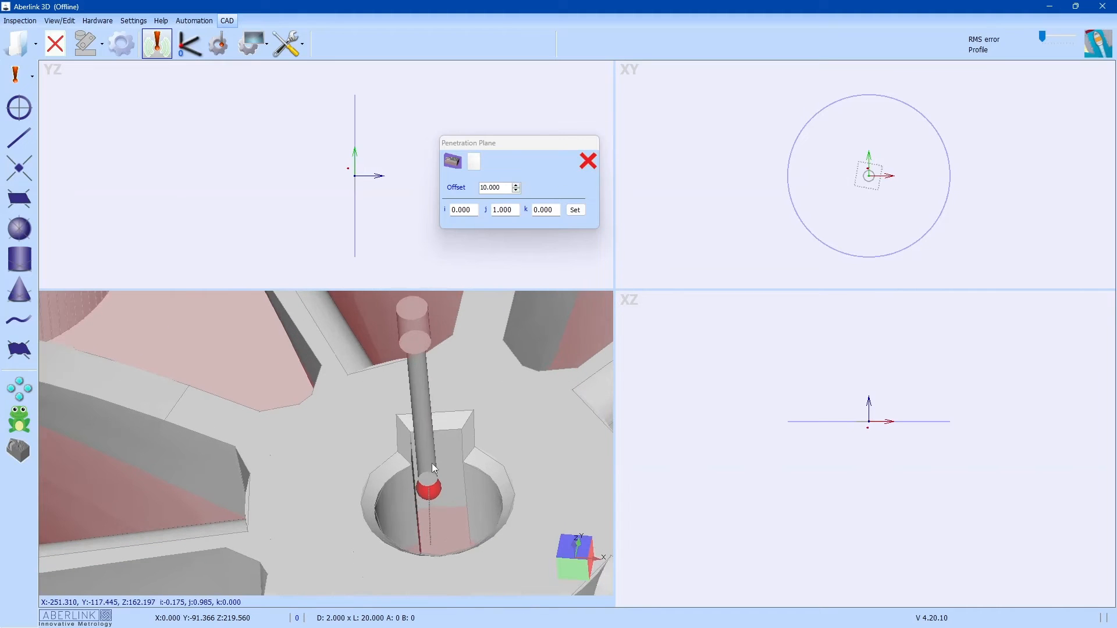
- Take points across the flat back face of the keyway at the measure plane's depth
click(430, 440)
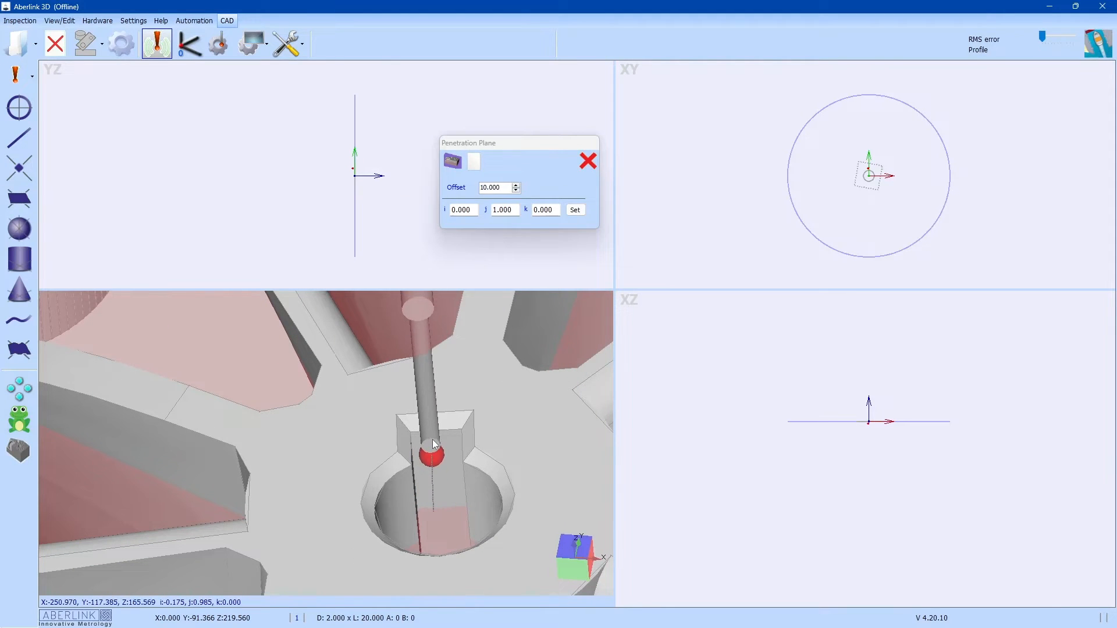
click(440, 440)
double_click(453, 442)
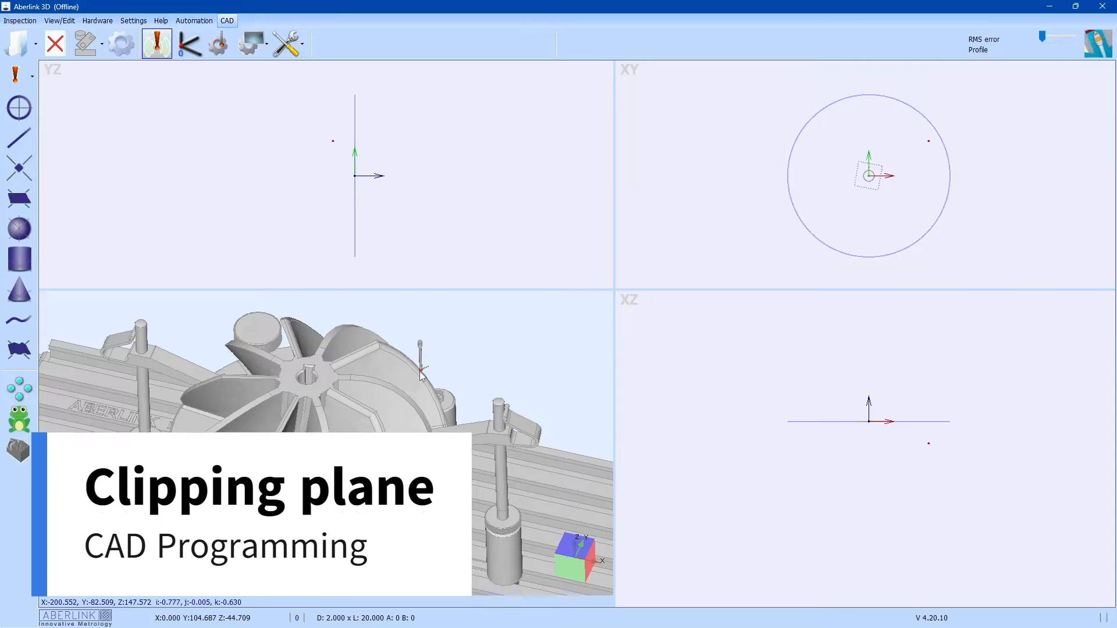
scroll(406, 408, down, 5)
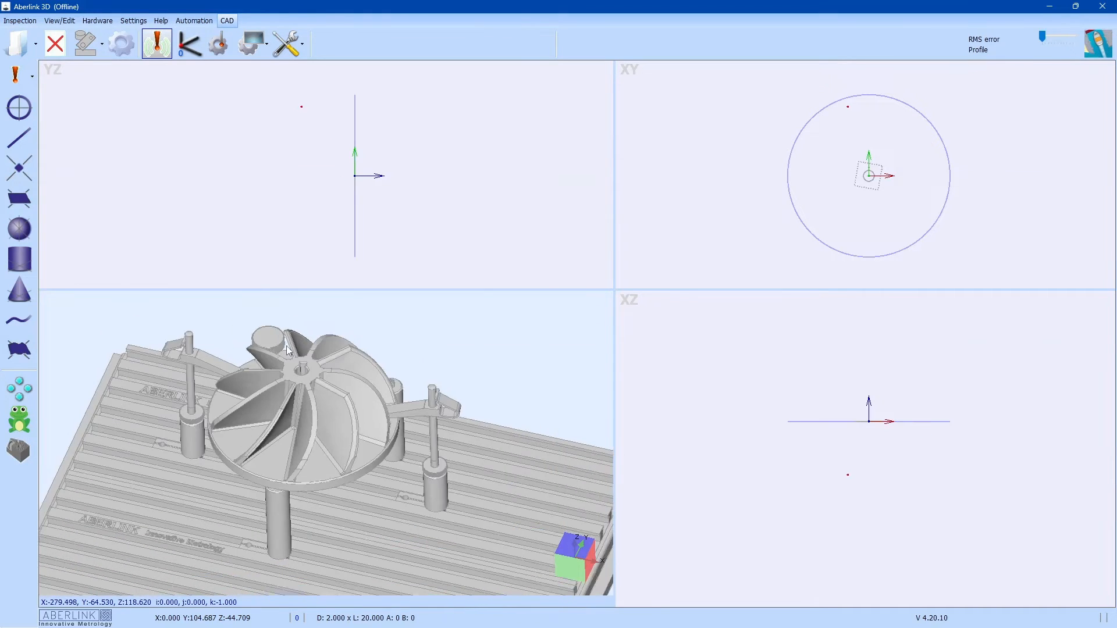
- Examine the impeller's hub, bore and keyway from above and from the side
scroll(309, 384, up, 3)
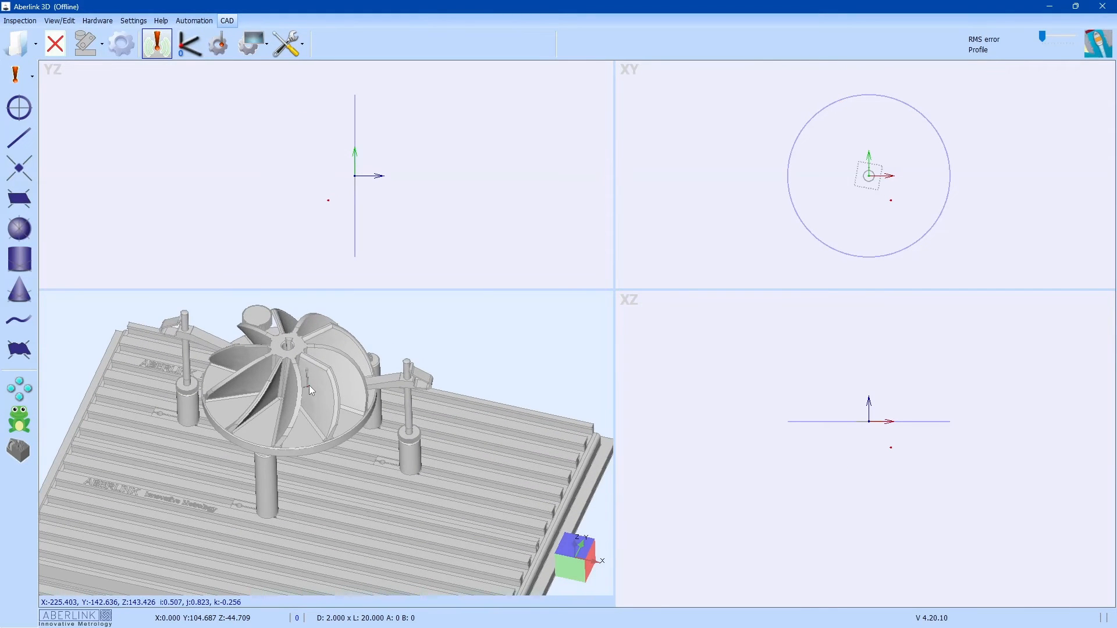
scroll(309, 391, up, 3)
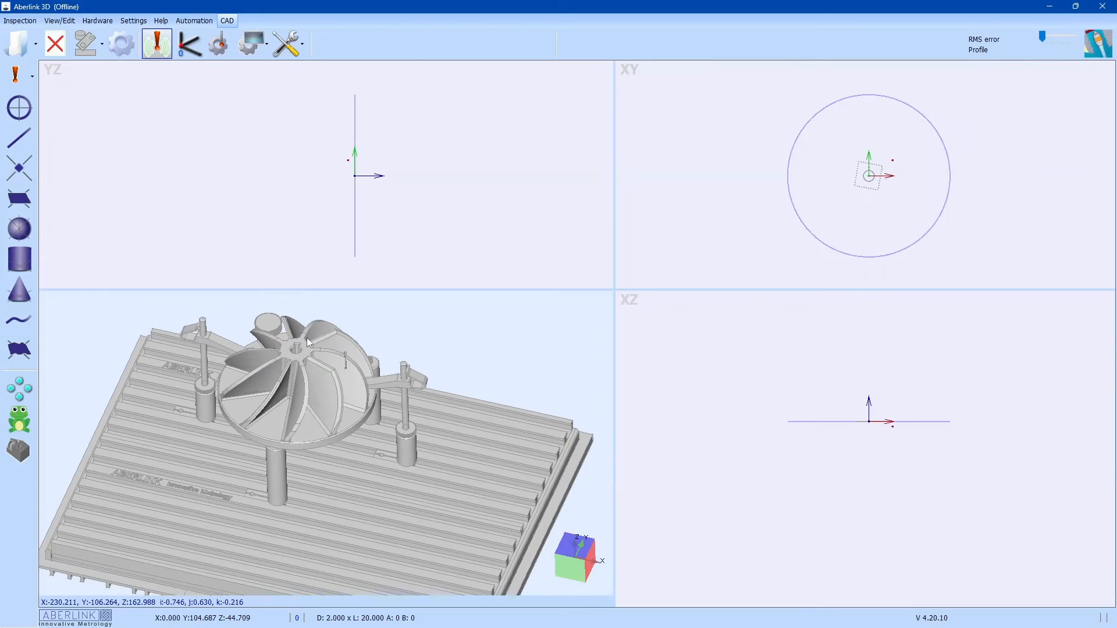
mouse_move(293, 319)
middle_down()
mouse_move(310, 415)
mouse_move(289, 453)
mouse_move(265, 419)
middle_up()
scroll(301, 433, up, 3)
scroll(302, 438, up, 3)
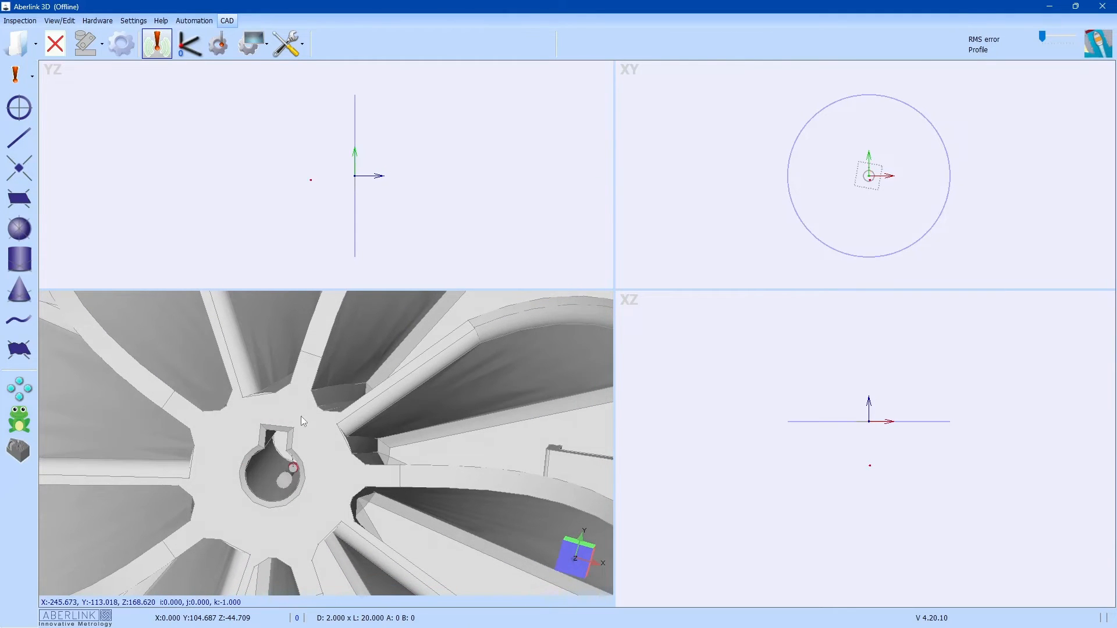
middle_drag(281, 458, 292, 424)
scroll(307, 478, down, 5)
middle_drag(325, 467, 375, 410)
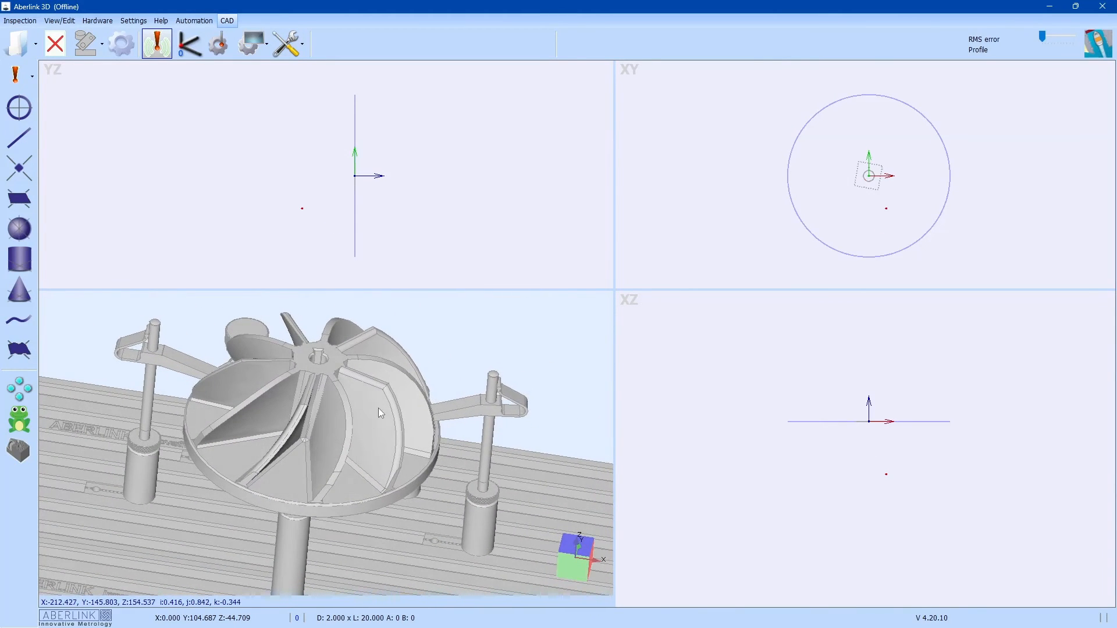
scroll(323, 359, up, 5)
scroll(324, 359, down, 3)
scroll(324, 358, down, 8)
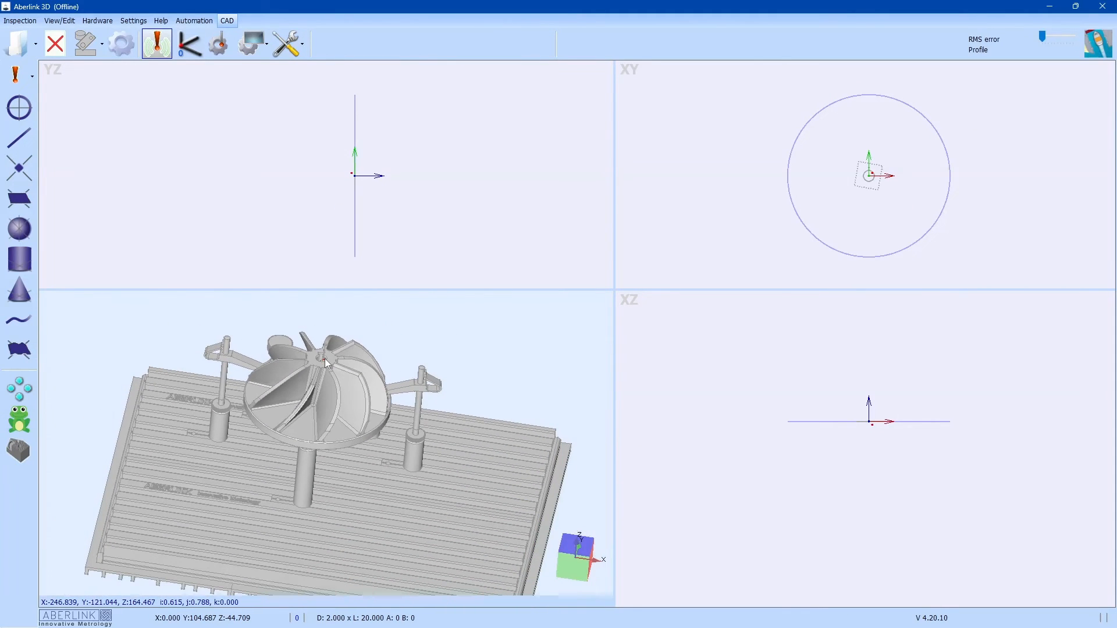
middle_drag(365, 458, 315, 419)
scroll(327, 404, up, 5)
middle_drag(287, 357, 362, 447)
scroll(347, 431, down, 6)
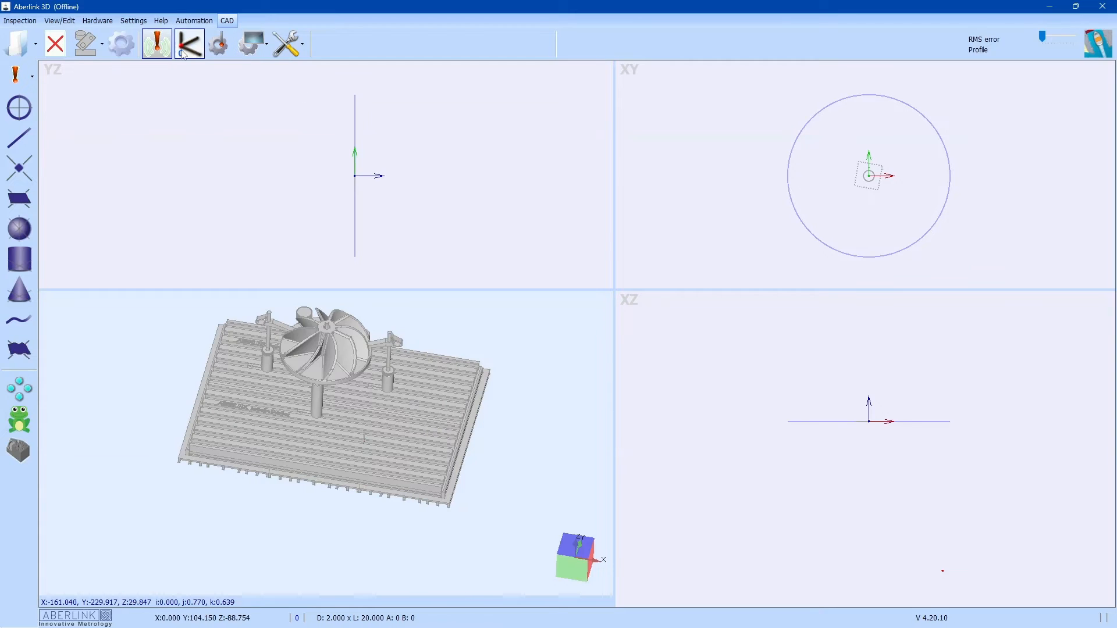
- Open the Clipping Plane tool and clip the model at the impeller's flat underside face
click(299, 50)
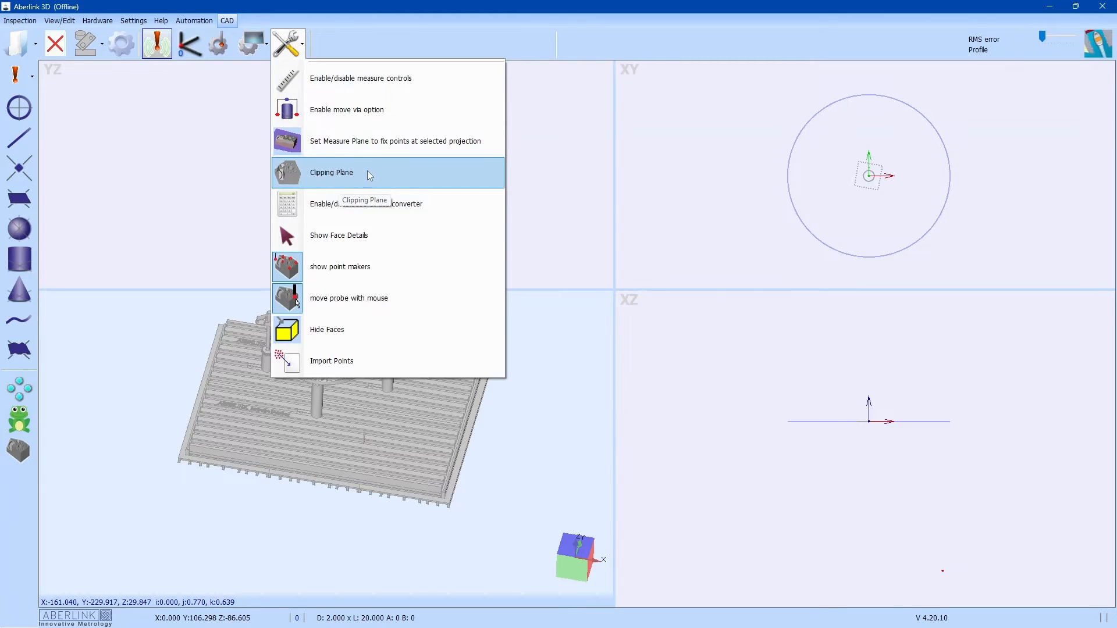
click(316, 173)
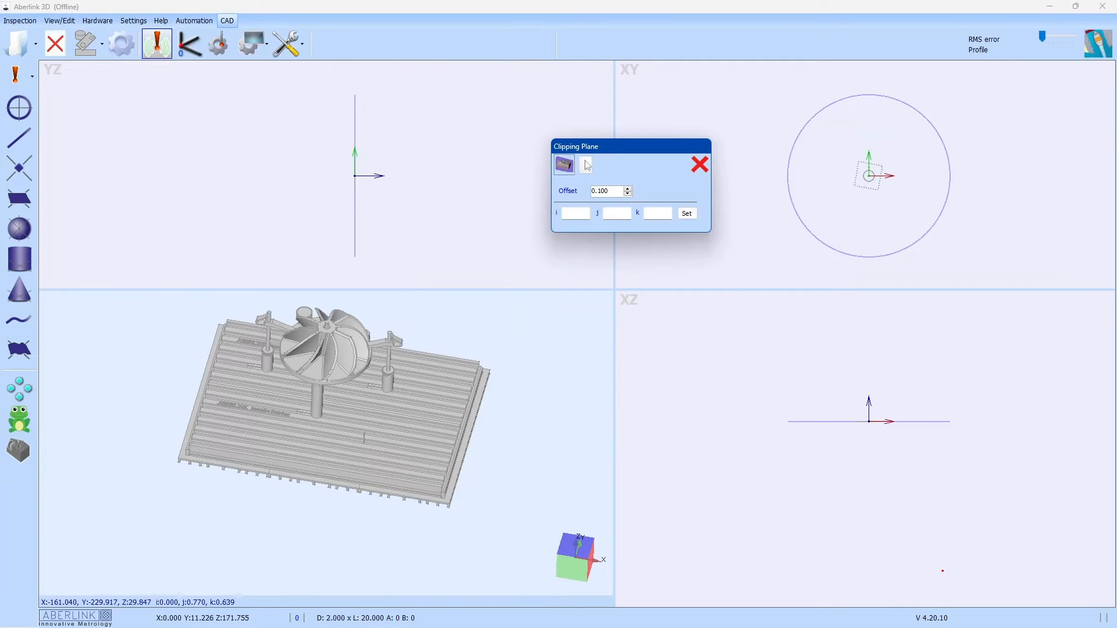
drag(616, 152, 527, 132)
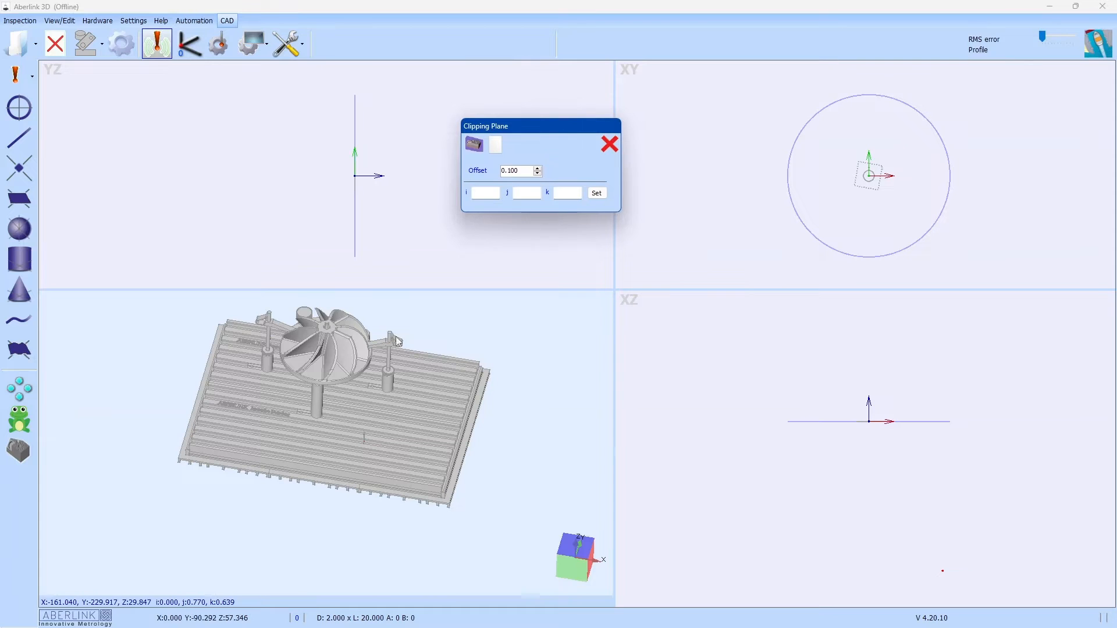
scroll(349, 358, down, 2)
scroll(347, 360, up, 5)
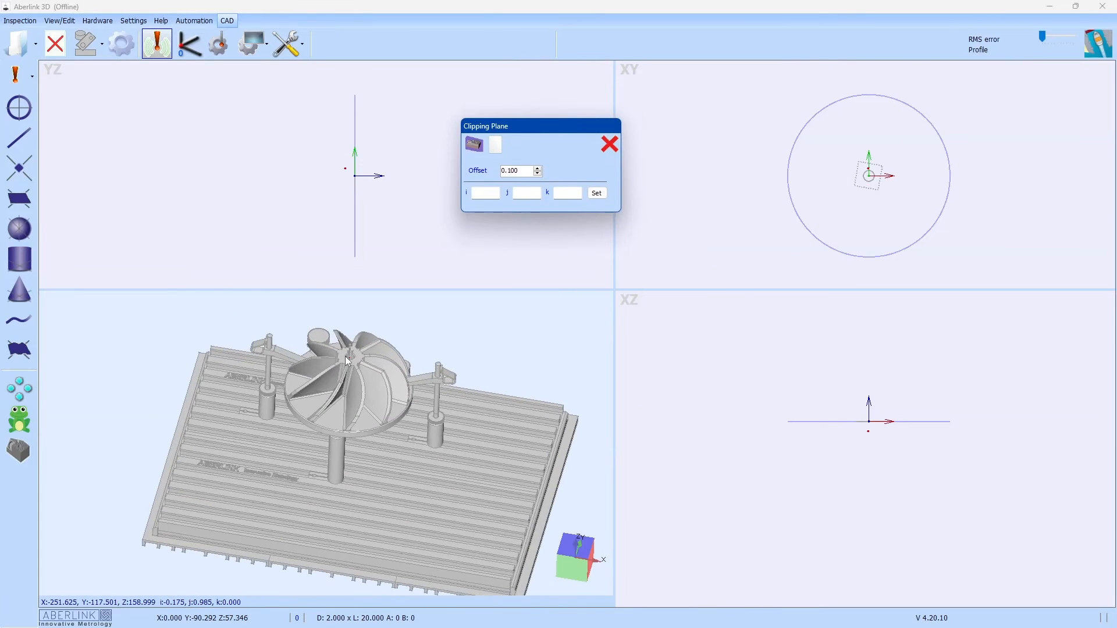
scroll(347, 361, up, 2)
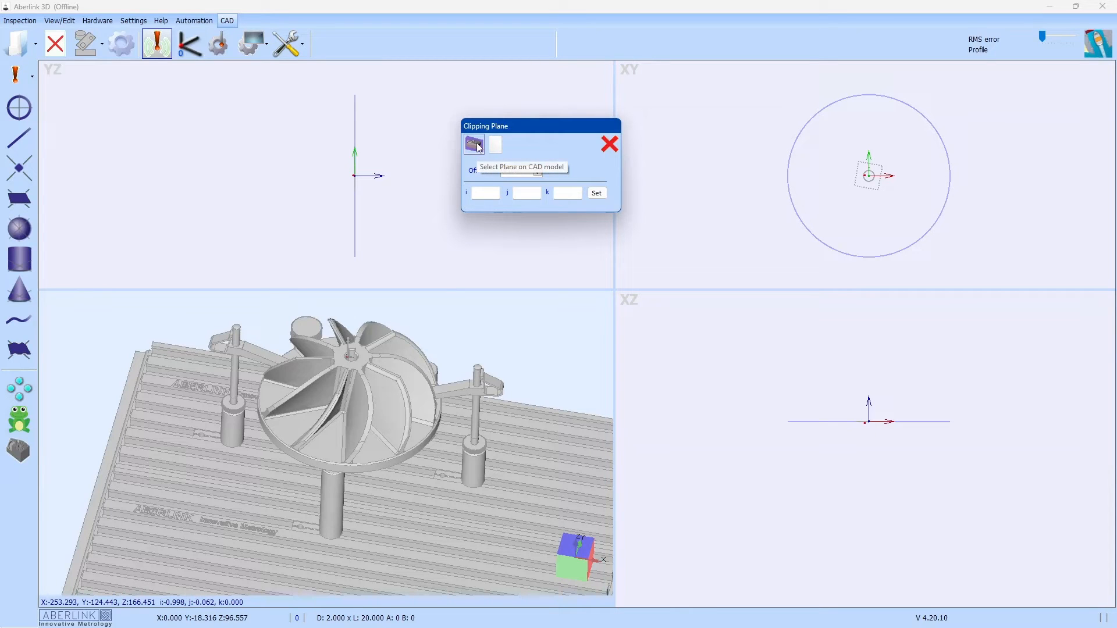
middle_drag(409, 426, 398, 363)
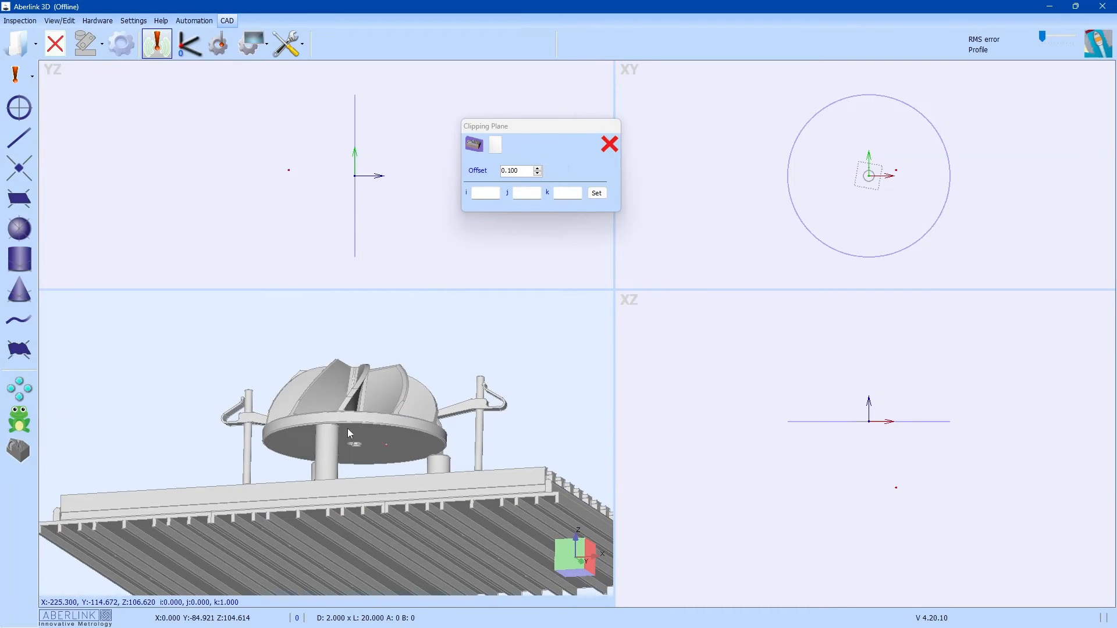
click(474, 144)
click(391, 449)
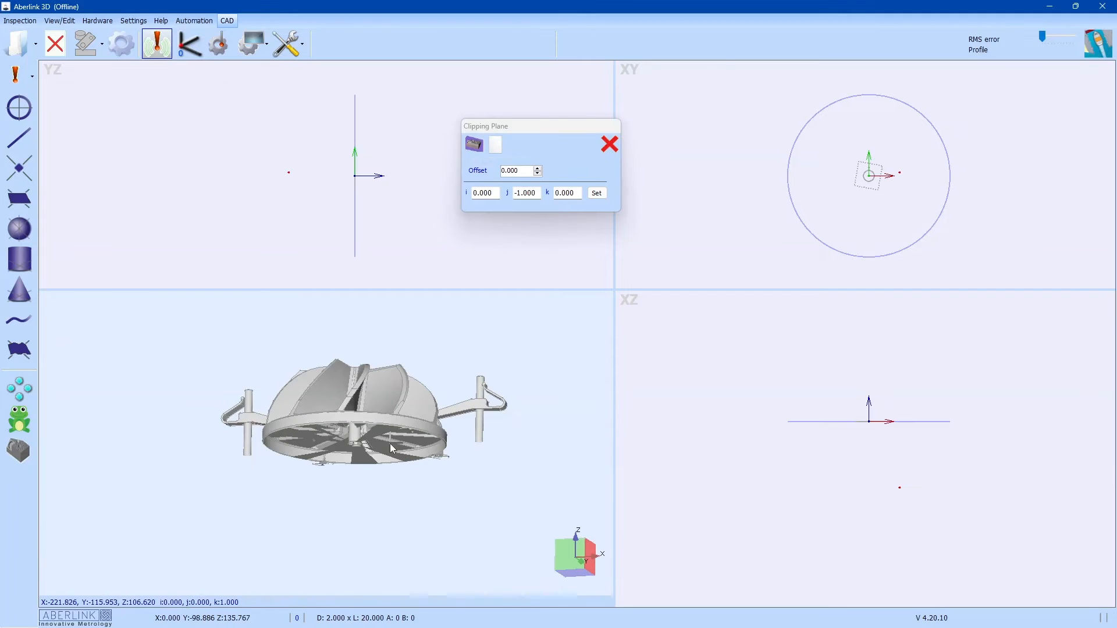
- Set the underside clipping plane's offset to -8, view the impeller from below and above, and close the clipping plane
click(537, 174)
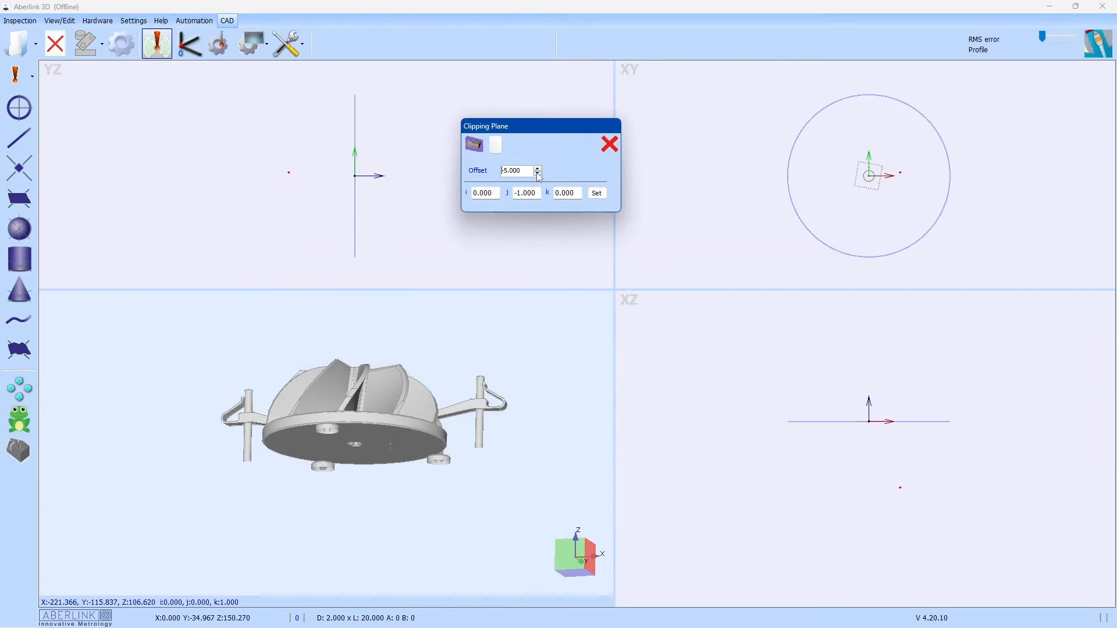
drag(406, 421, 417, 317)
scroll(383, 400, up, 3)
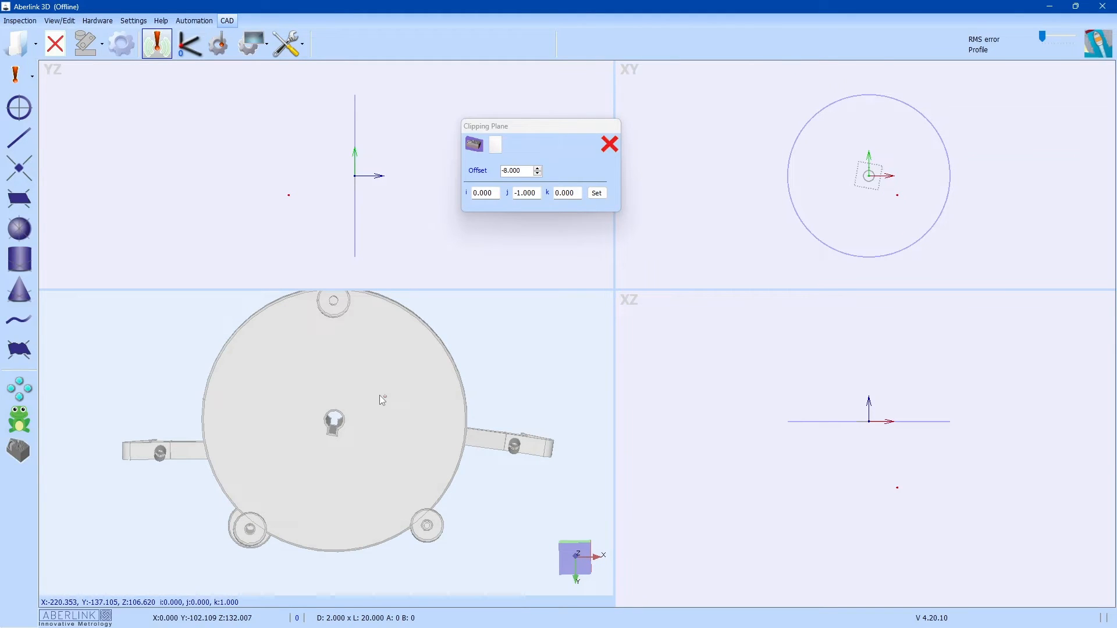
scroll(228, 444, down, 2)
scroll(317, 372, up, 1)
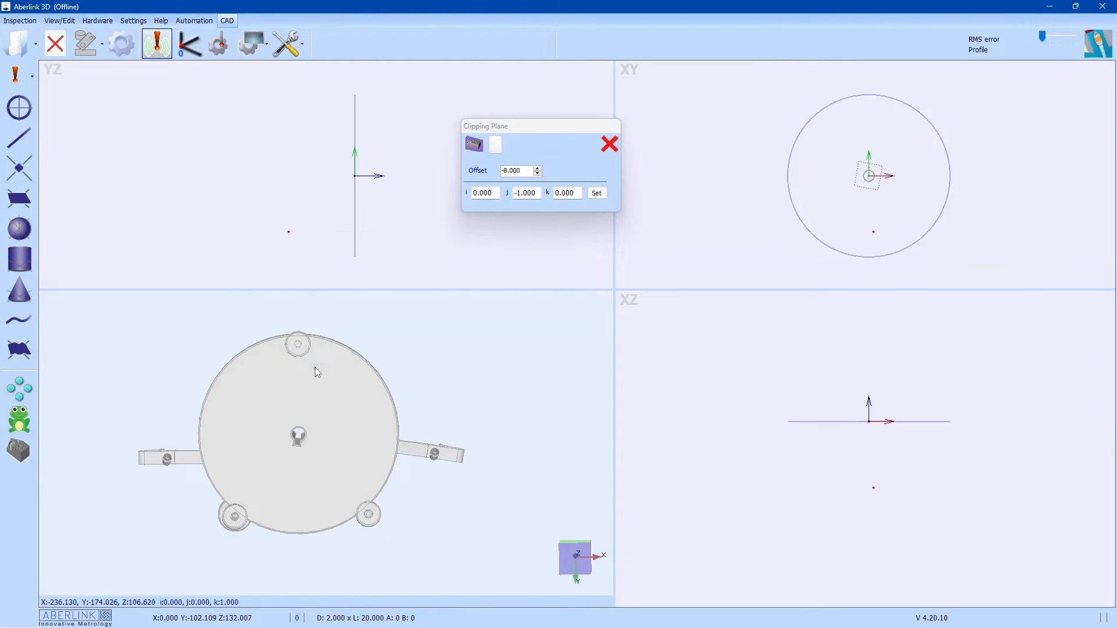
drag(344, 382, 340, 386)
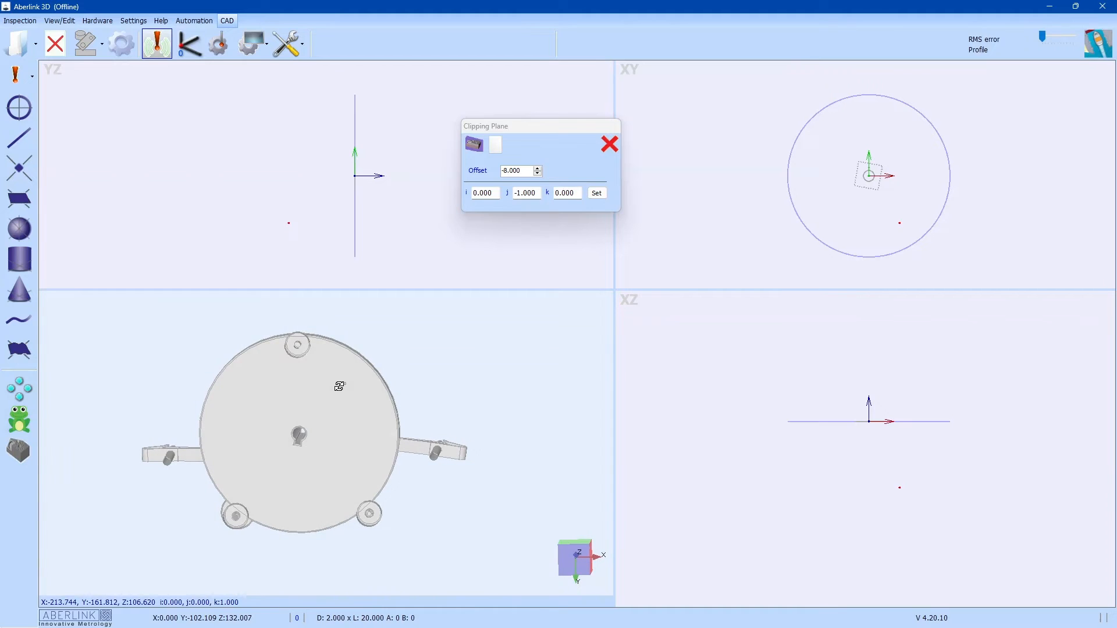
drag(356, 425, 349, 326)
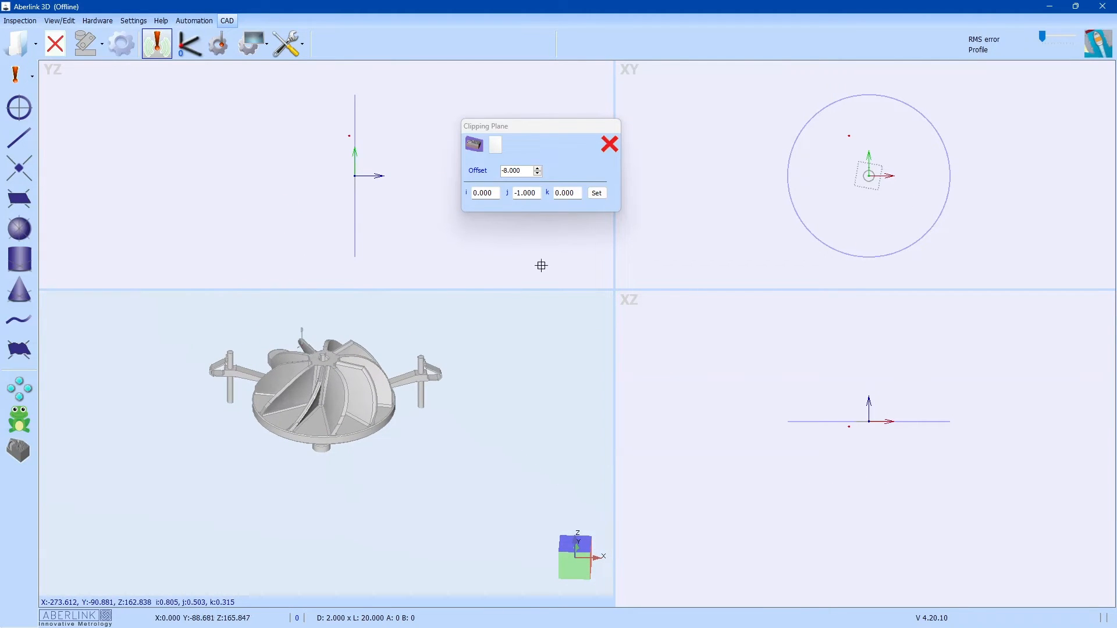
click(609, 145)
drag(406, 354, 399, 407)
scroll(336, 356, up, 1)
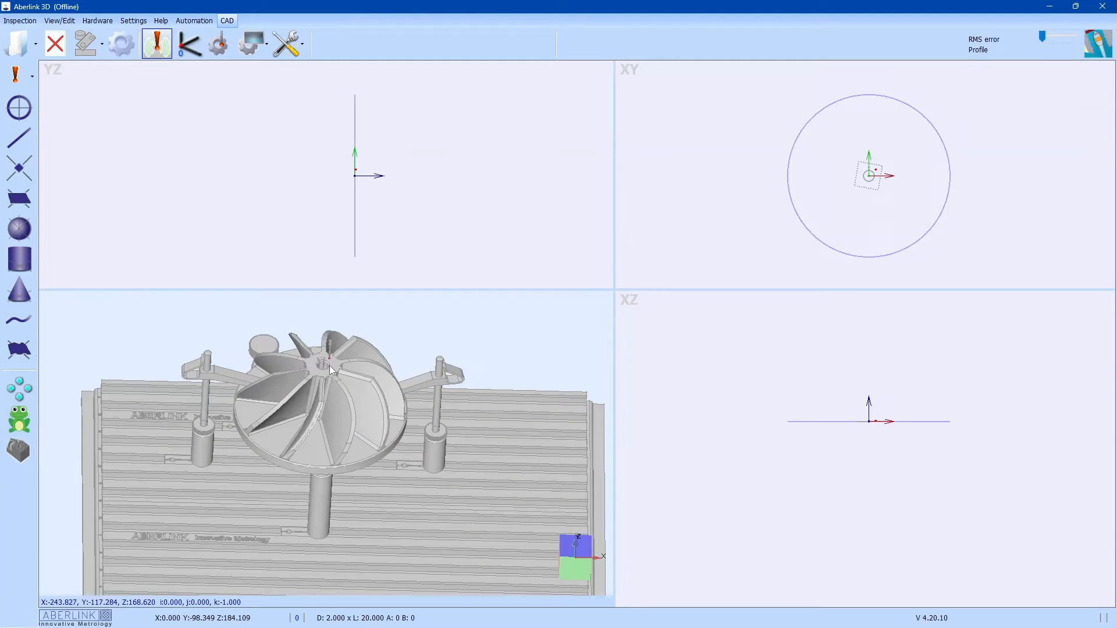
- Place a clipping plane on the top face of the impeller's hub and set its offset to 23
click(284, 47)
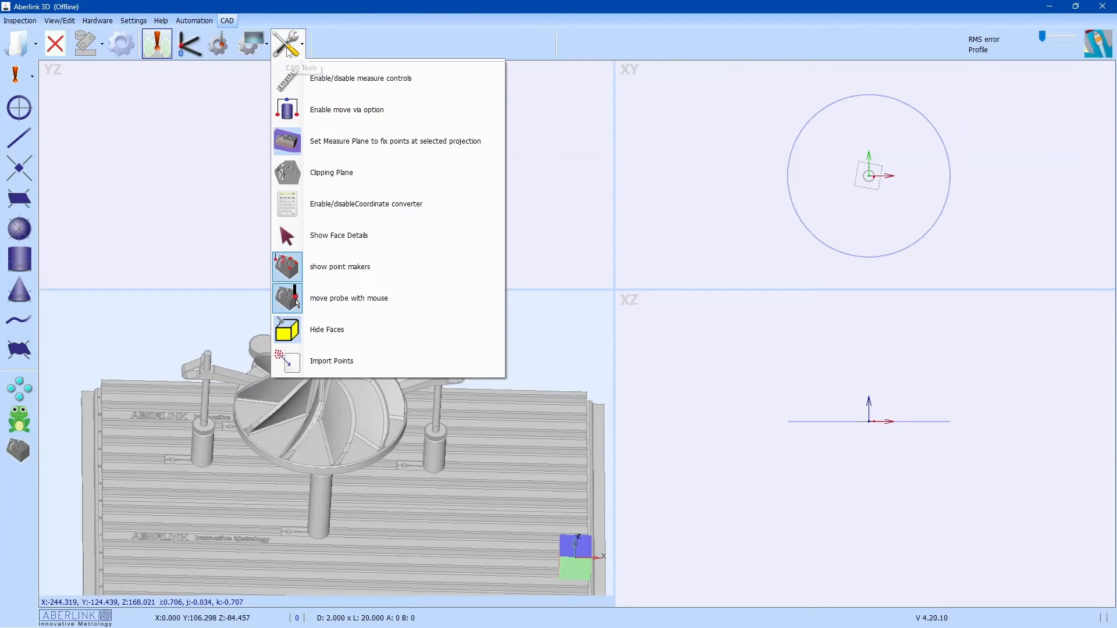
click(353, 169)
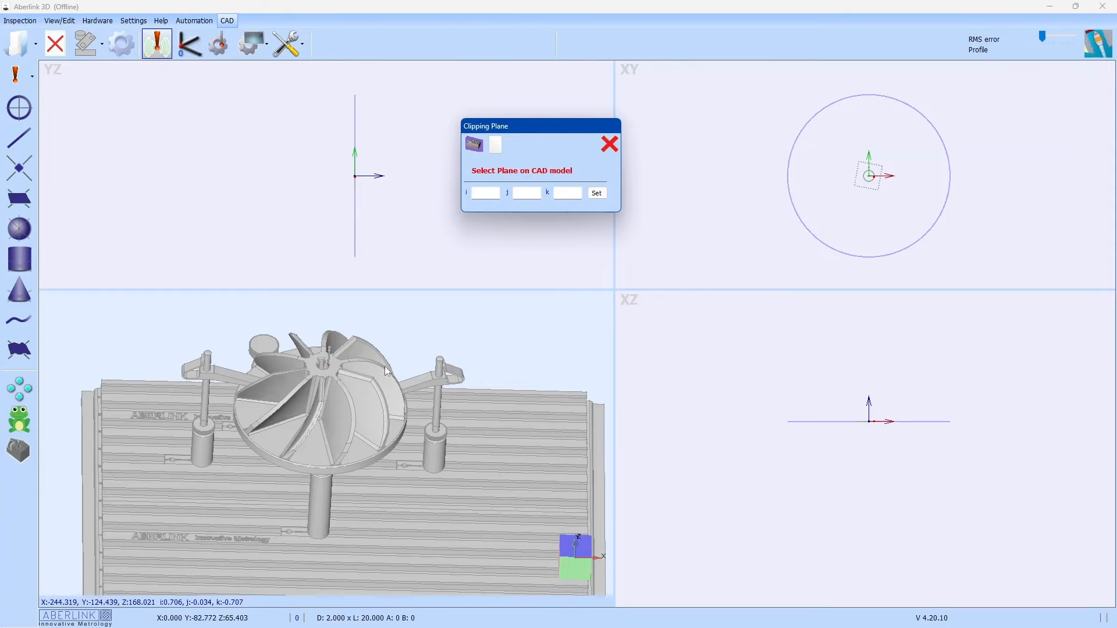
click(324, 364)
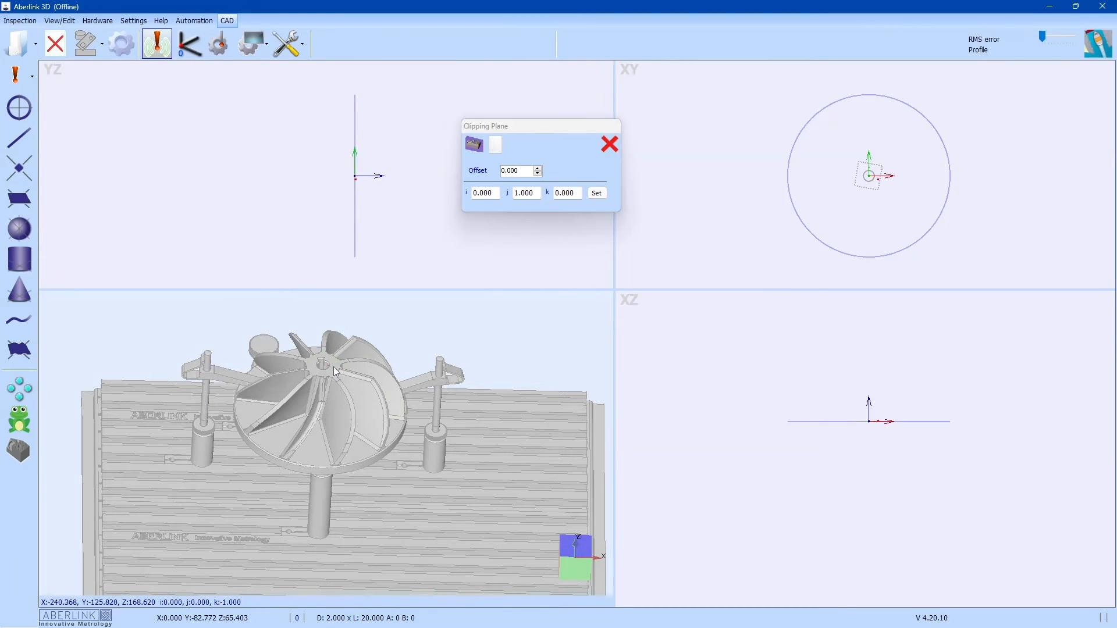
click(537, 169)
click(537, 168)
click(537, 169)
click(537, 169)
click(537, 169)
click(537, 169)
click(537, 169)
click(537, 169)
click(537, 169)
click(537, 169)
click(537, 169)
click(537, 168)
click(537, 169)
click(537, 168)
- Take five points around the exposed inner wall of the bore to measure a circle
scroll(326, 375, up, 3)
scroll(325, 375, up, 8)
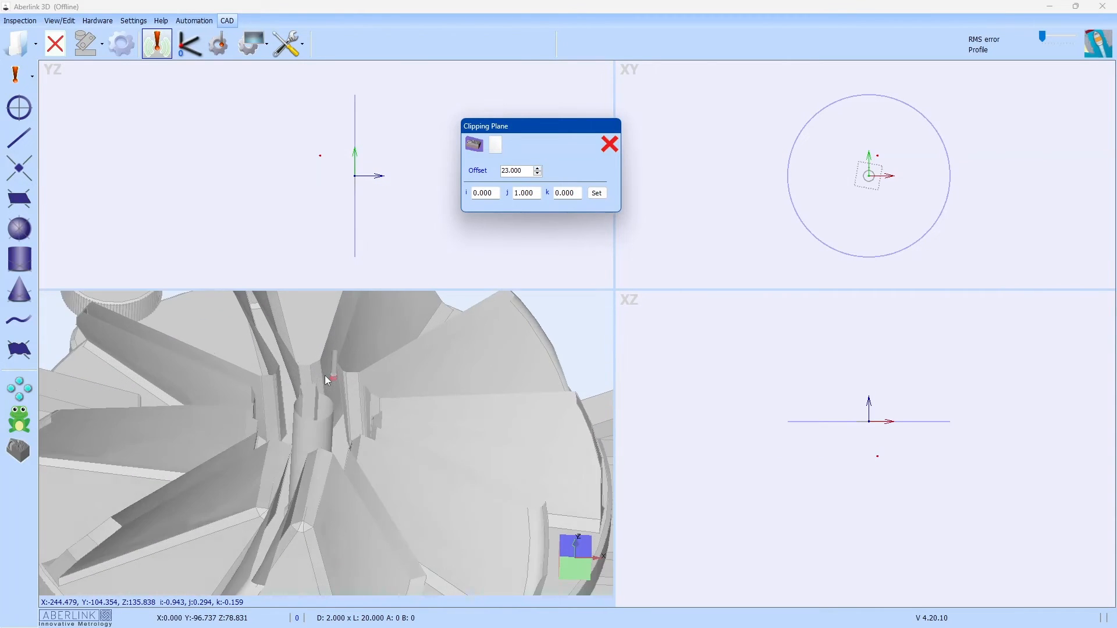
middle_drag(313, 403, 326, 421)
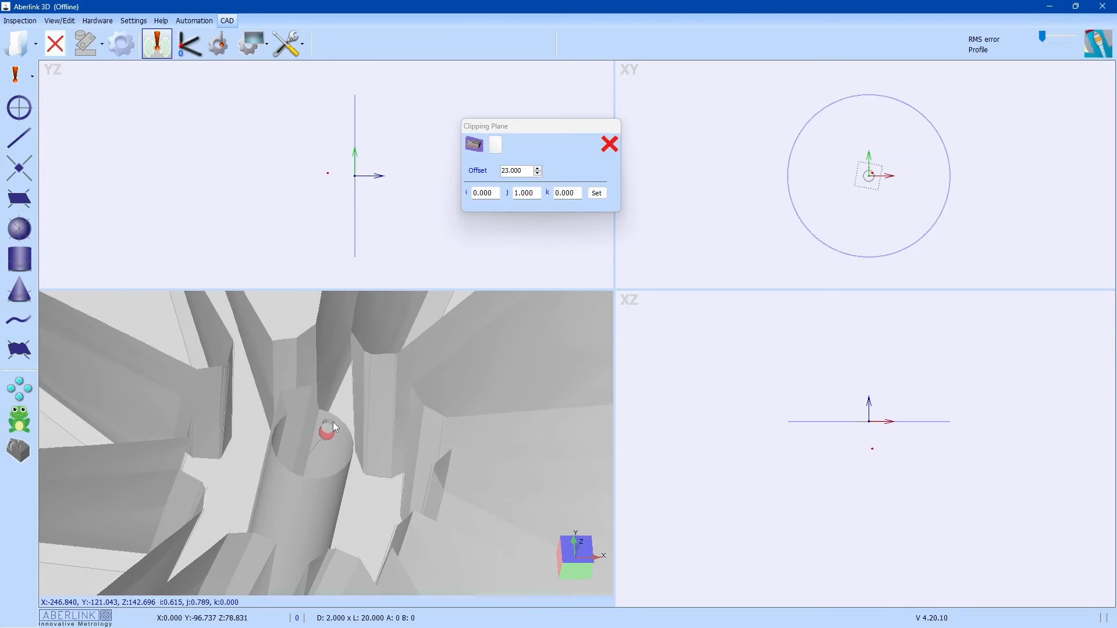
click(333, 423)
right_drag(347, 448, 284, 470)
click(320, 492)
click(311, 492)
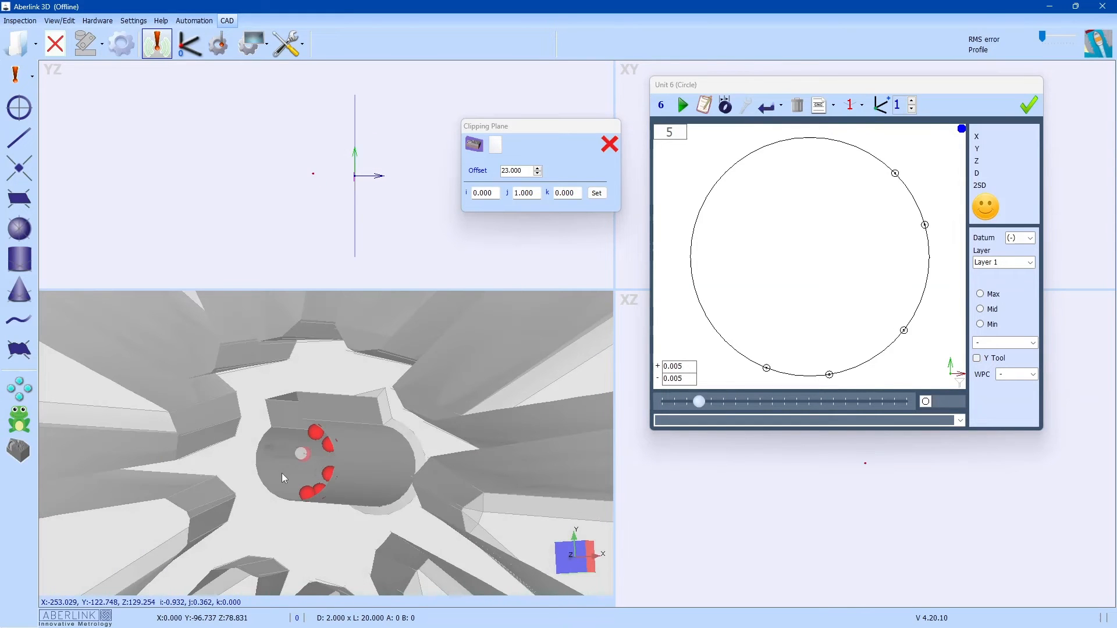
right_drag(344, 443, 406, 383)
scroll(376, 418, down, 3)
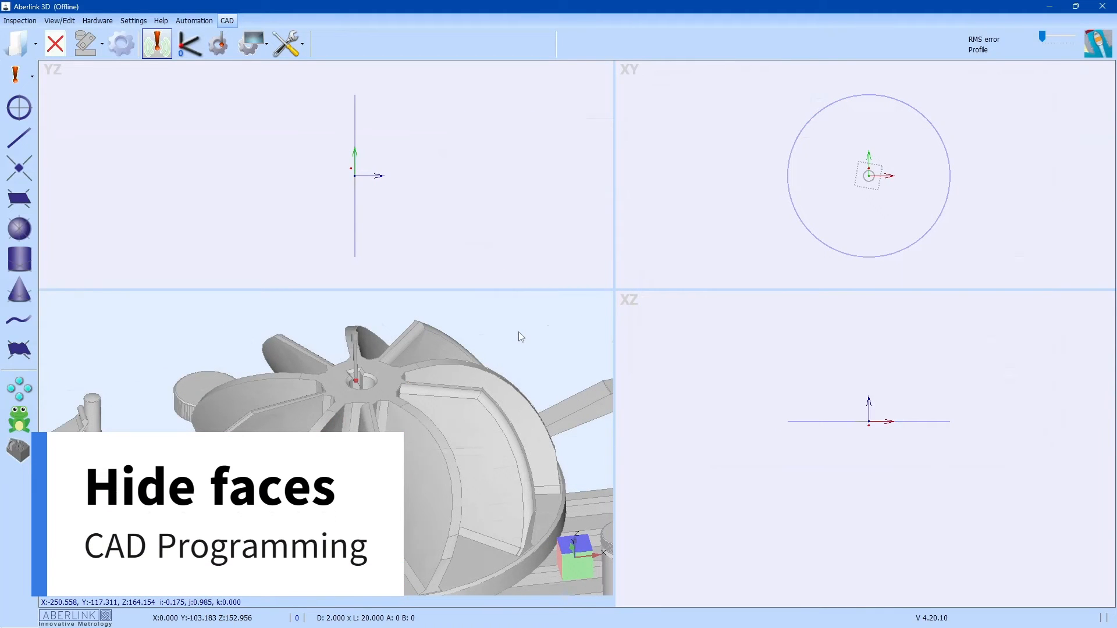
- Use Hide Faces to hide one front blade and expose the blade behind it, and switch the option off
click(300, 47)
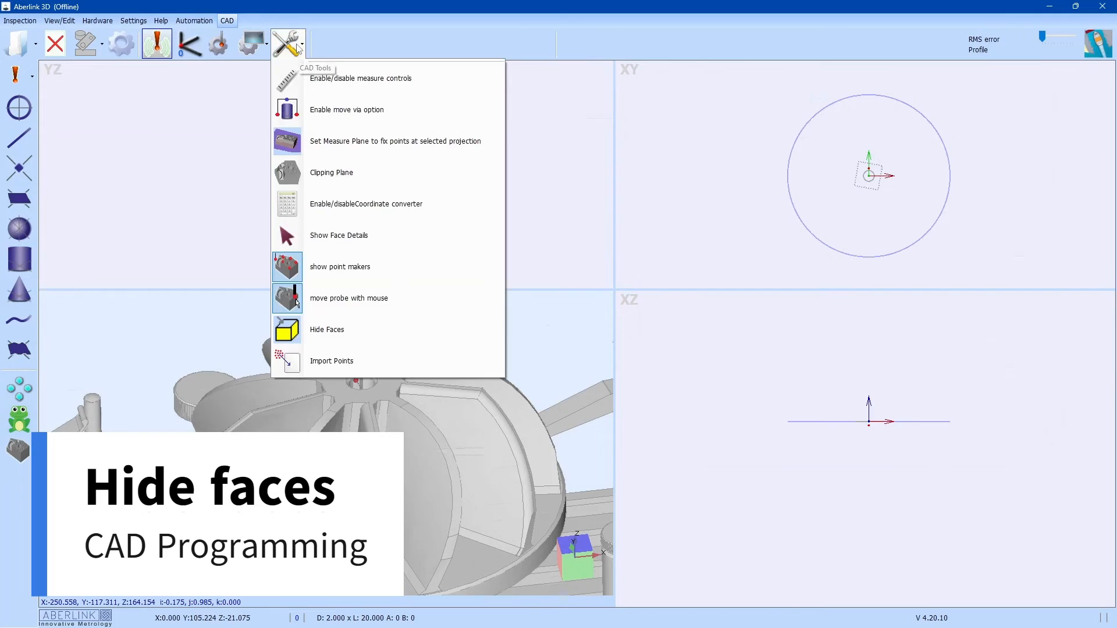
click(317, 330)
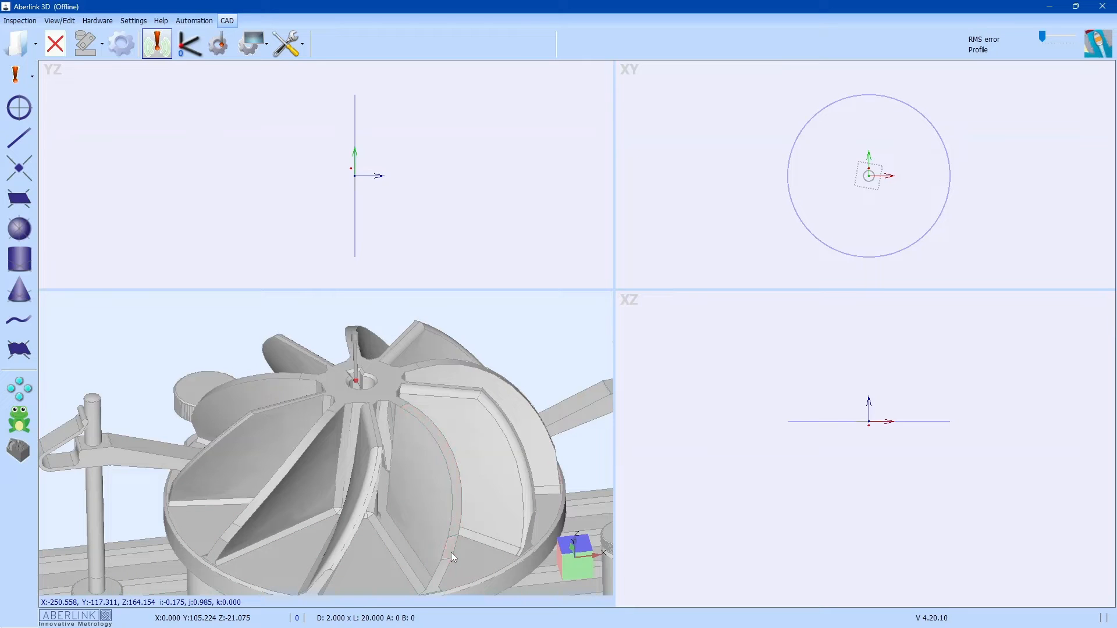
click(431, 488)
mouse_move(496, 466)
middle_down()
mouse_move(374, 444)
mouse_move(413, 442)
mouse_move(295, 510)
mouse_move(492, 455)
middle_up()
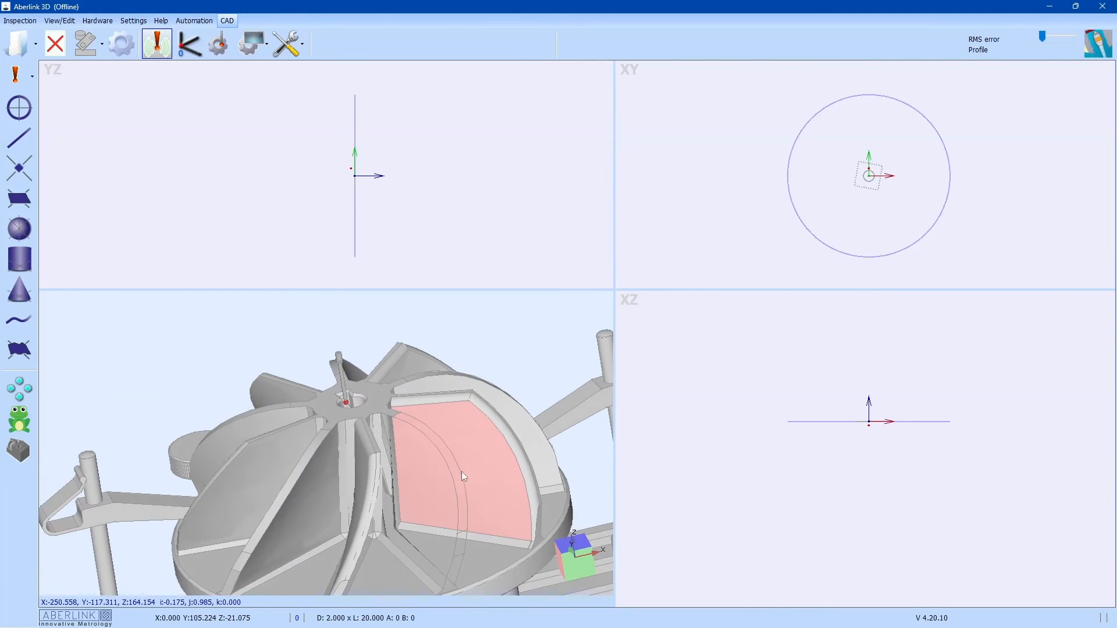
scroll(452, 462, up, 3)
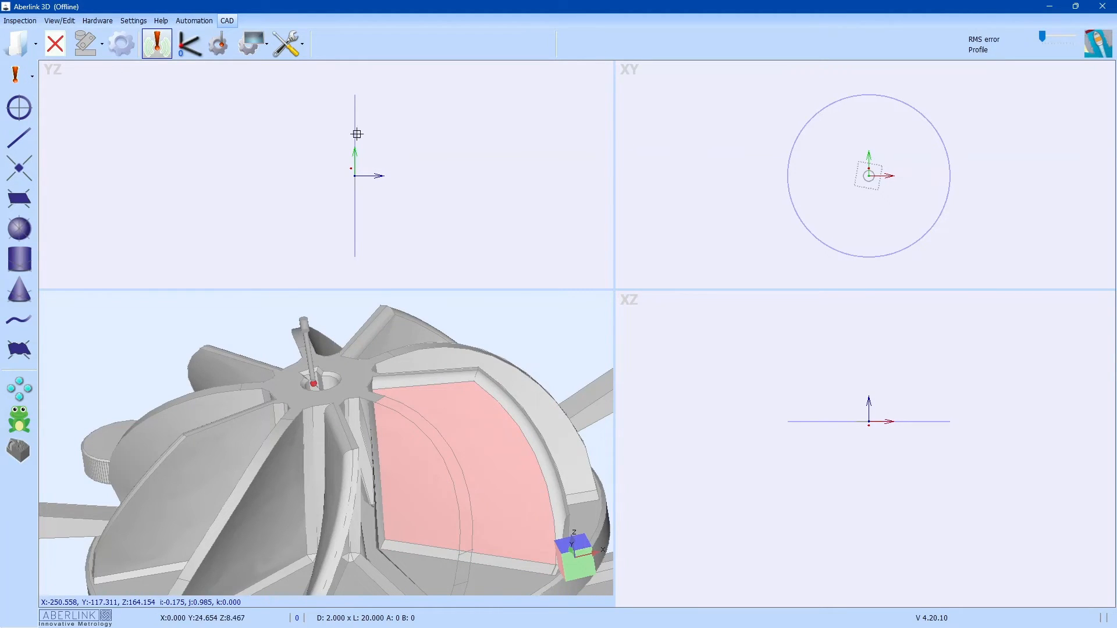
click(286, 44)
click(407, 330)
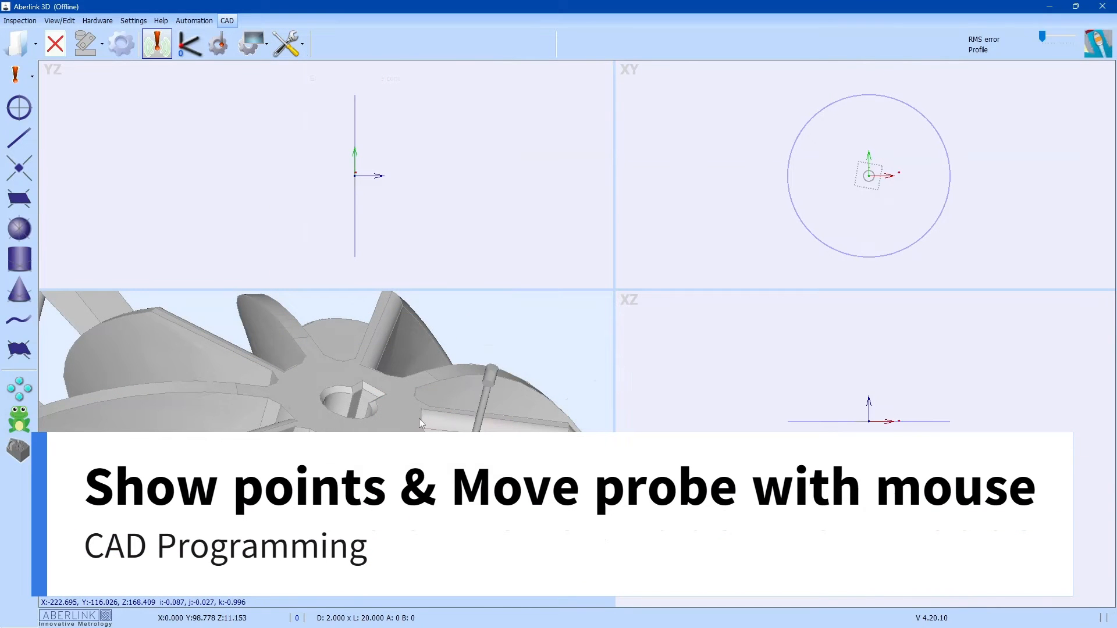
scroll(377, 379, up, 4)
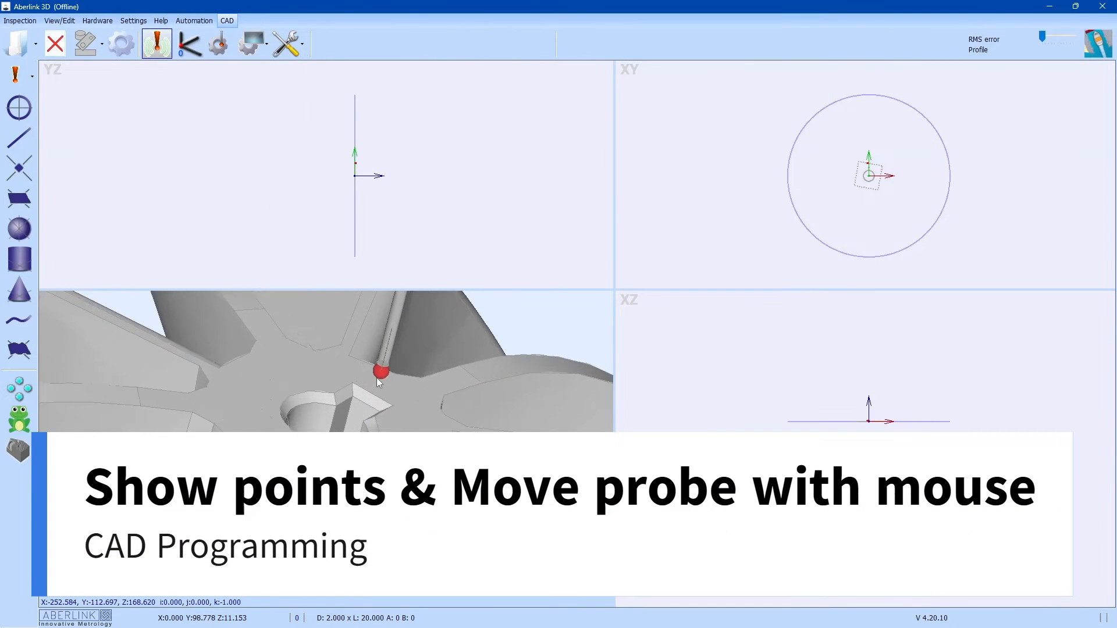
click(286, 43)
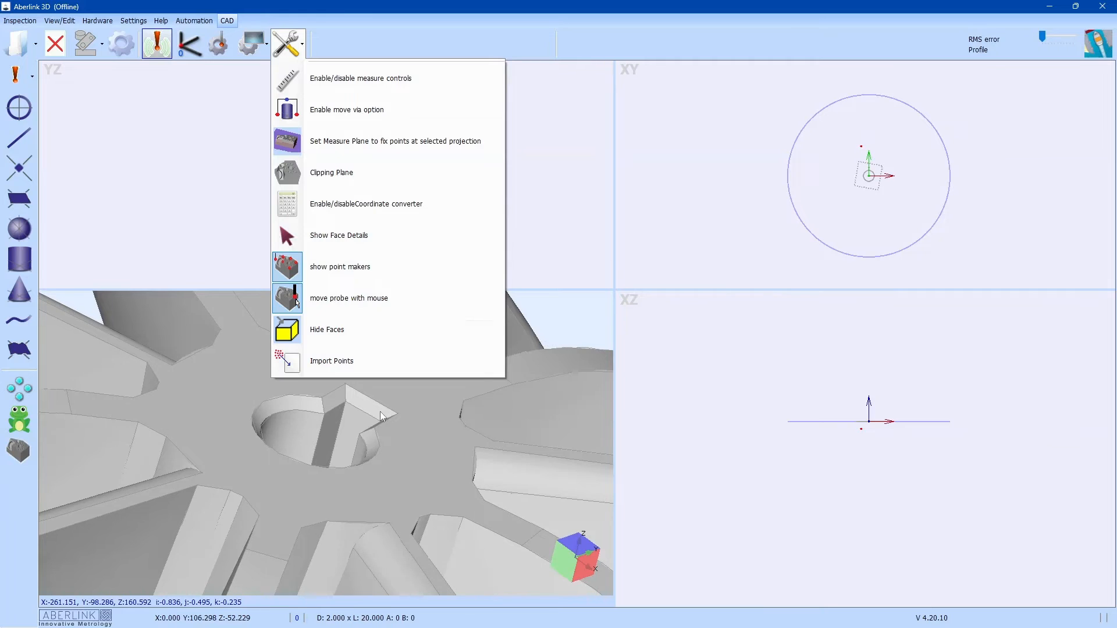
click(528, 263)
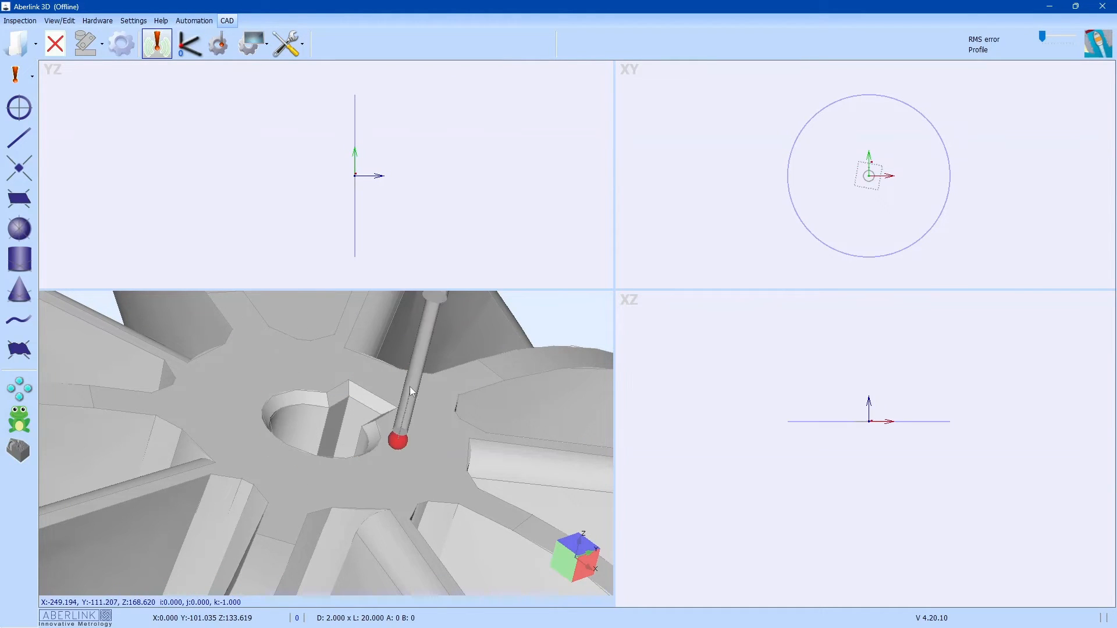
- Take four points on the small chamfer face at the top edge of the bore's keyway to measure a plane
click(361, 400)
click(366, 402)
click(371, 405)
click(369, 401)
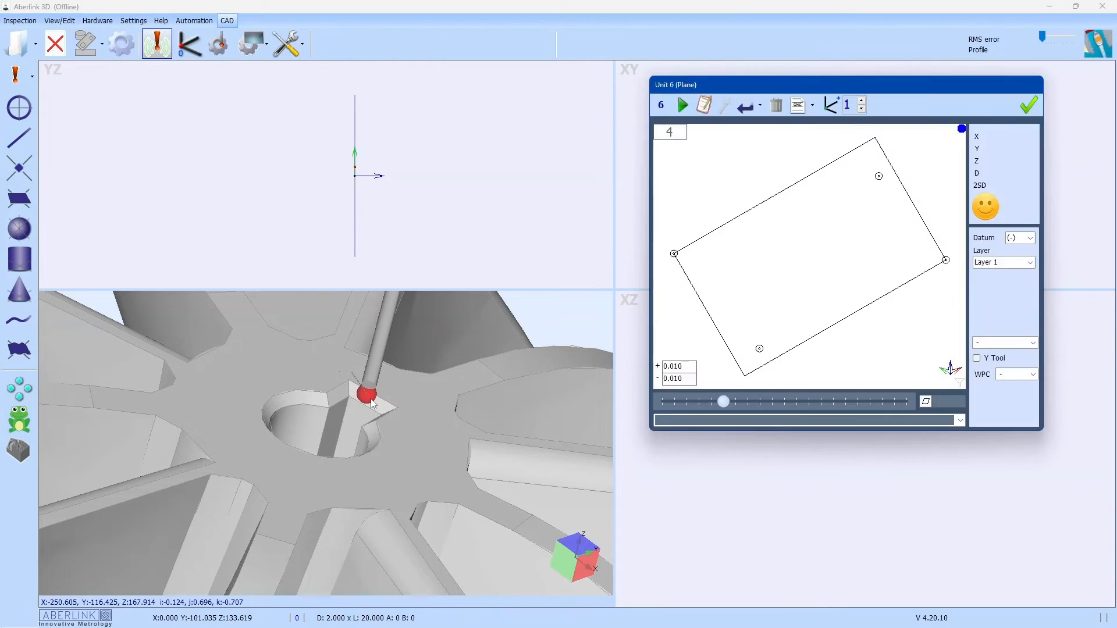
- Take two more points on the chamfer face at the top edge of the keyway for the plane
click(382, 408)
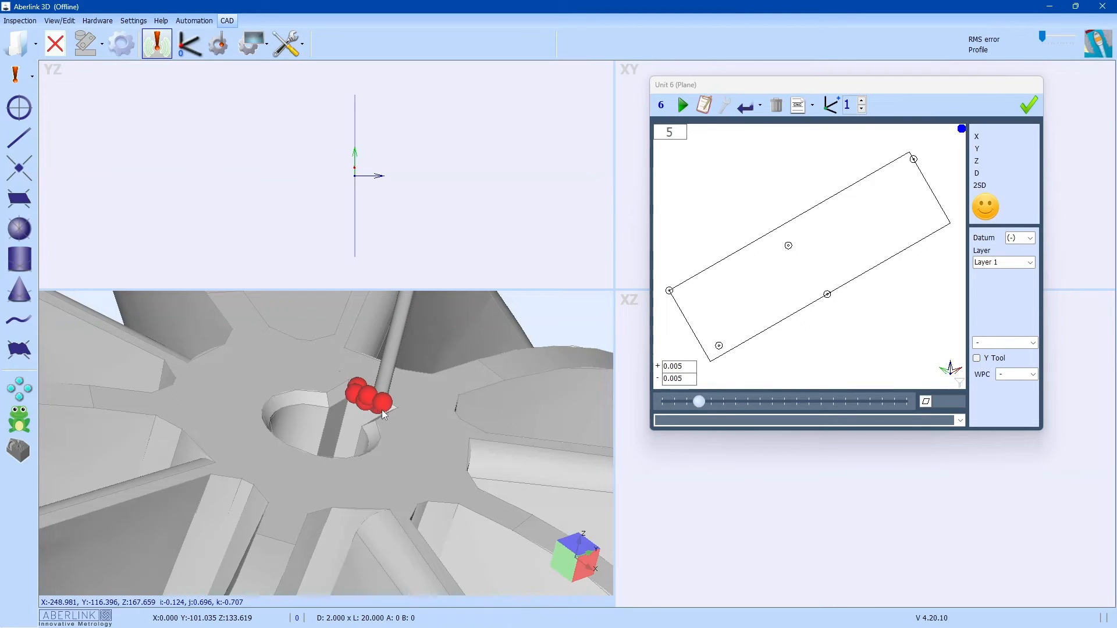
scroll(383, 414, up, 5)
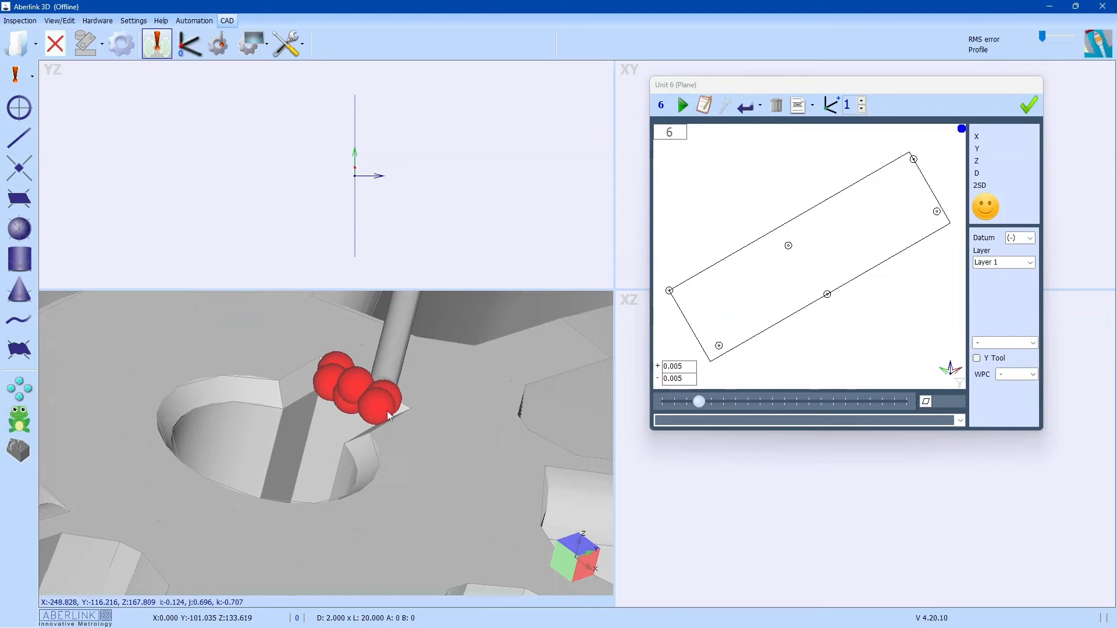
mouse_move(393, 409)
middle_down()
mouse_move(368, 396)
mouse_move(416, 414)
mouse_move(414, 424)
mouse_move(383, 402)
middle_up()
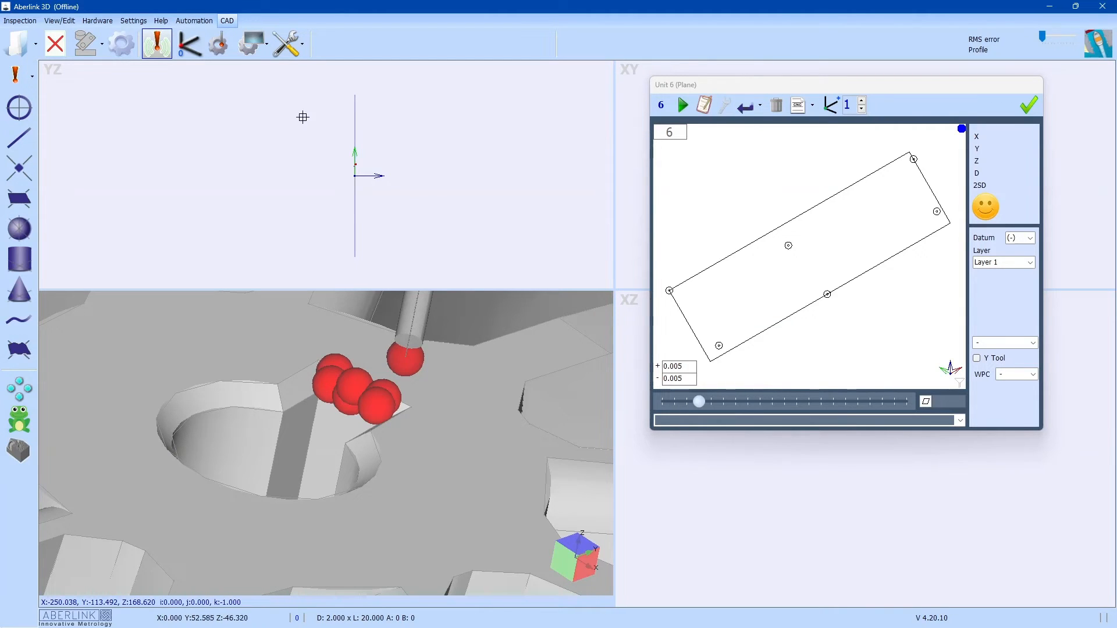
- Switch off the display of point markers and the option that moves the probe with the mouse
click(298, 48)
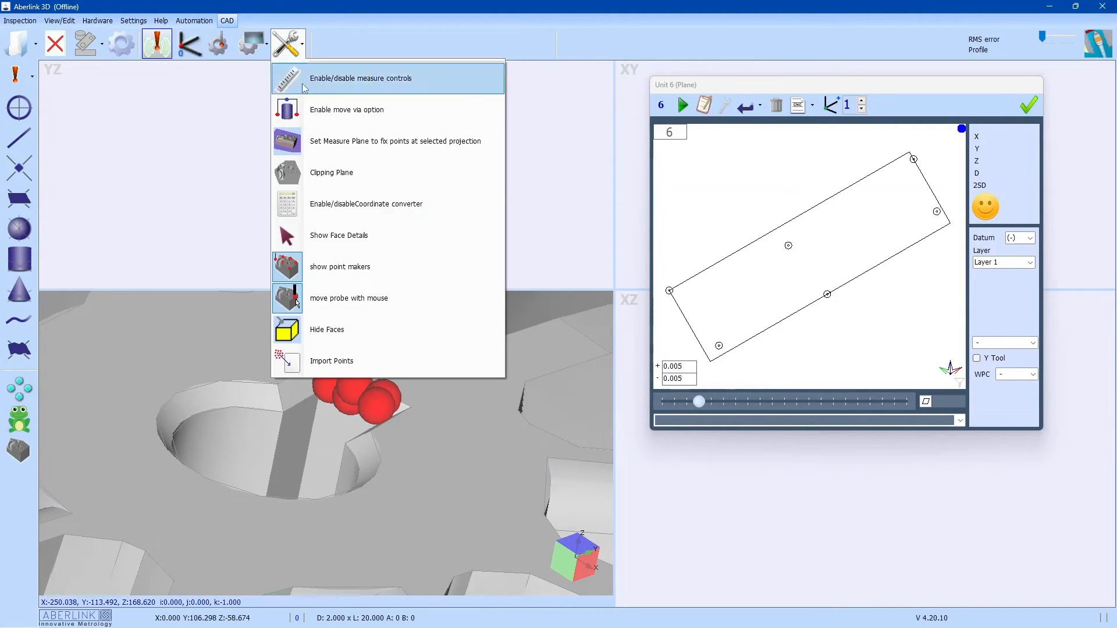
click(359, 281)
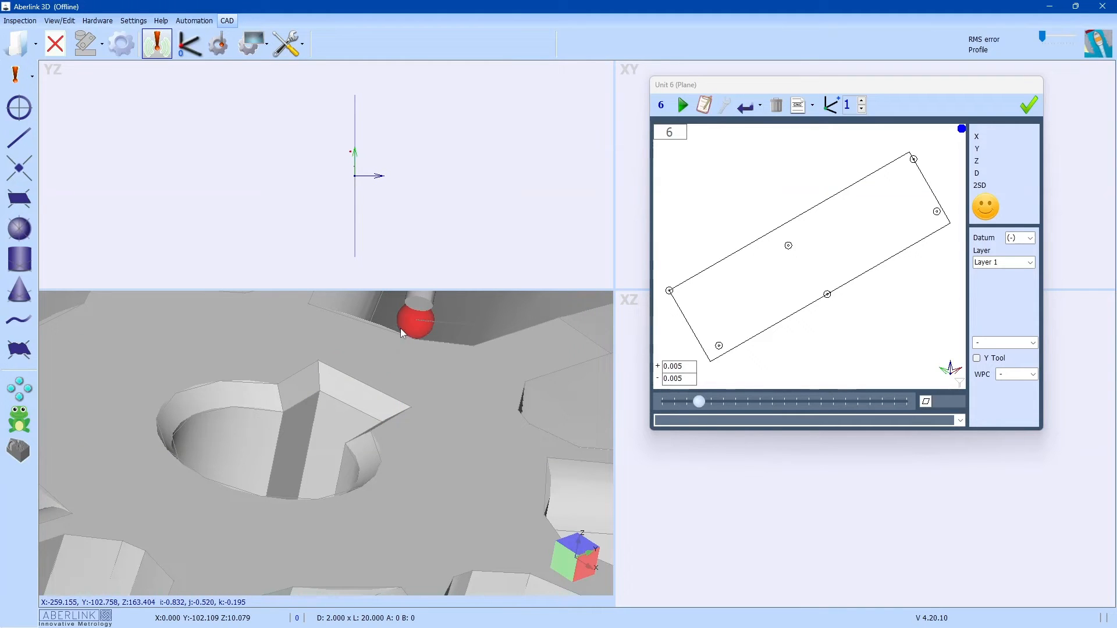
click(298, 48)
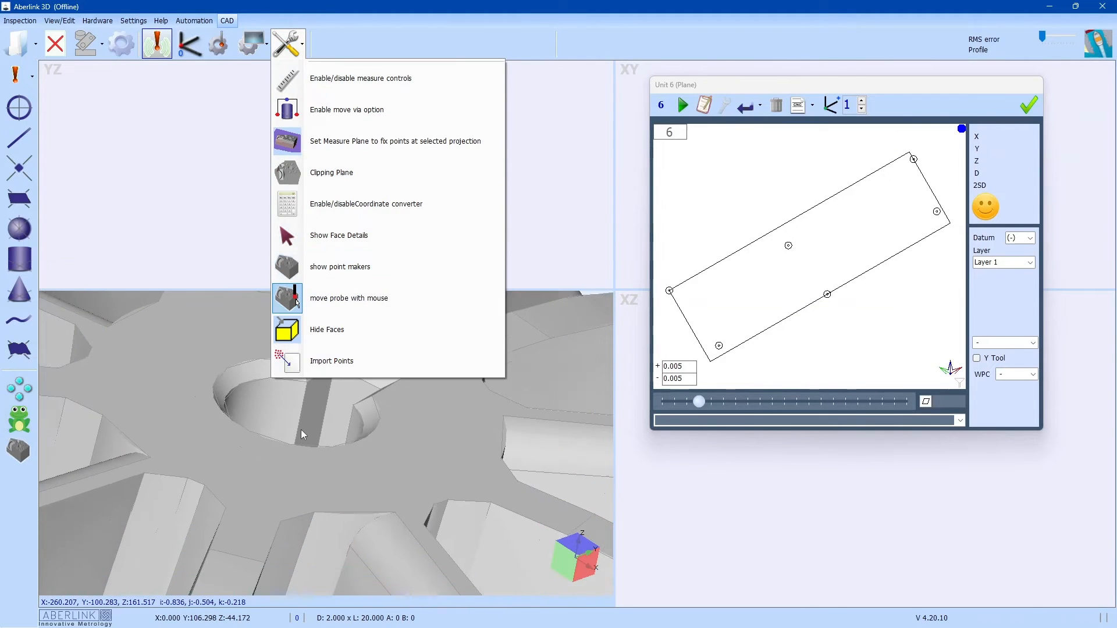
click(336, 304)
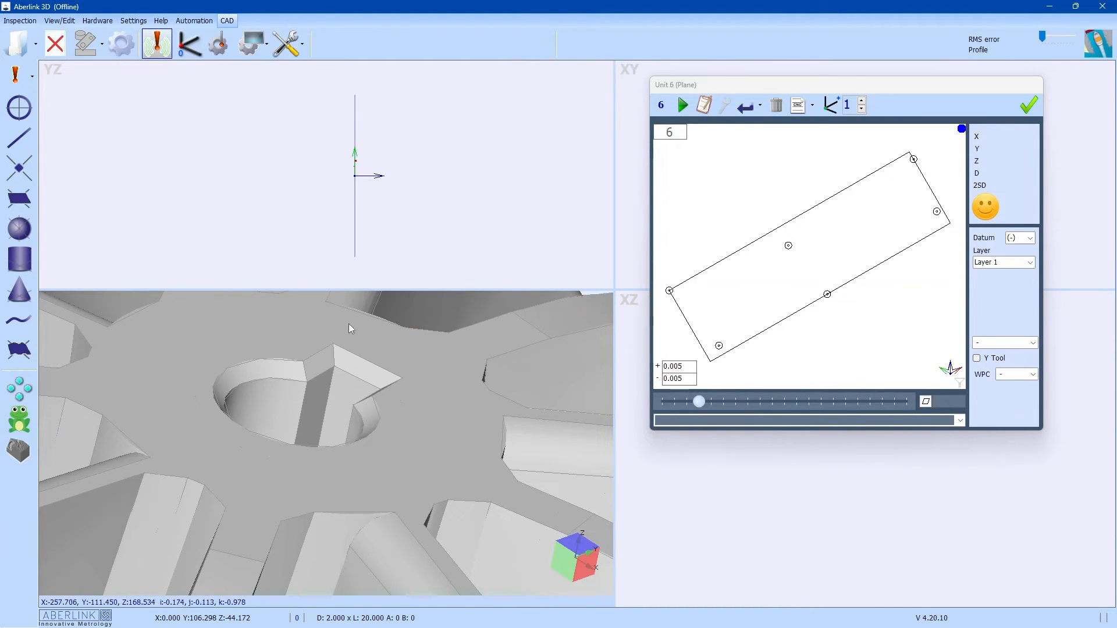
- Take further points spread over the keyway's chamfer face until the plane has 20 points
click(364, 363)
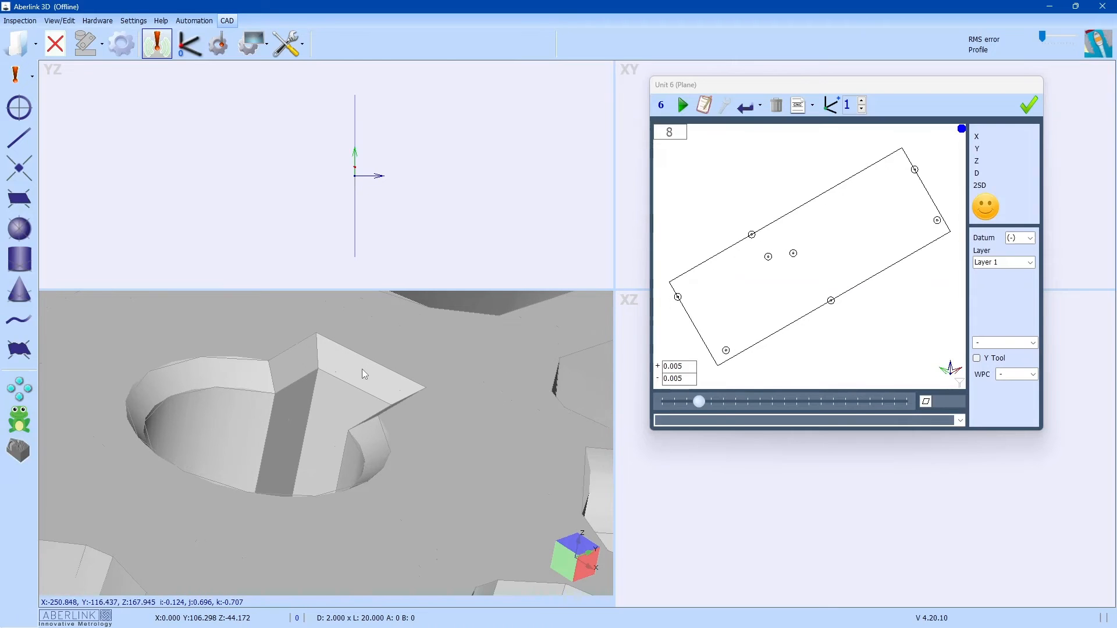
click(377, 395)
click(382, 382)
click(384, 374)
click(403, 381)
click(396, 392)
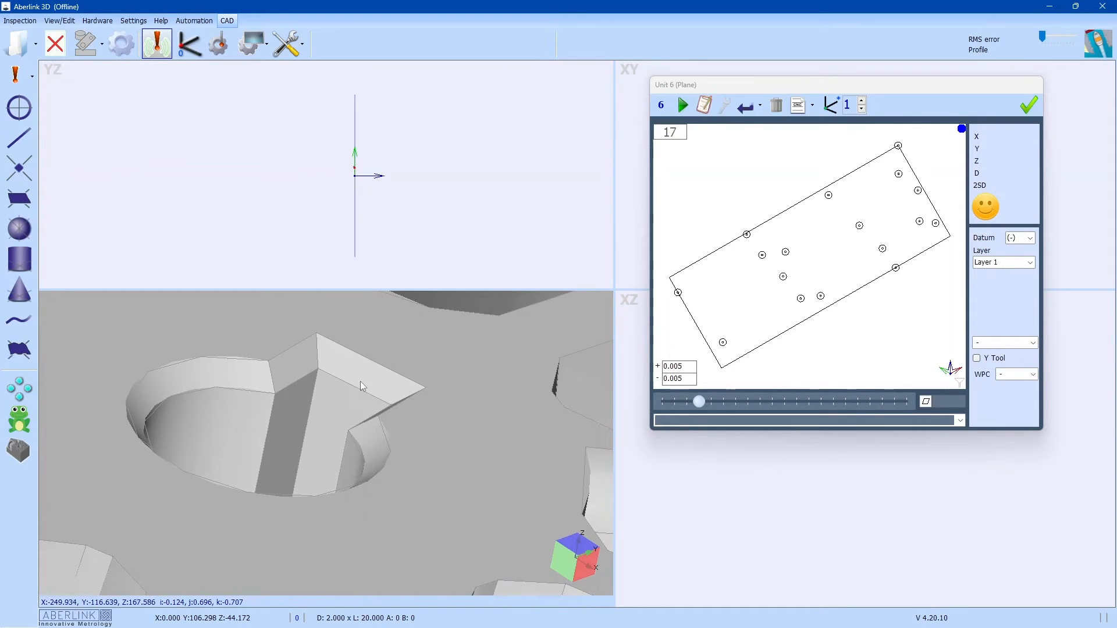
click(327, 362)
click(326, 349)
click(326, 341)
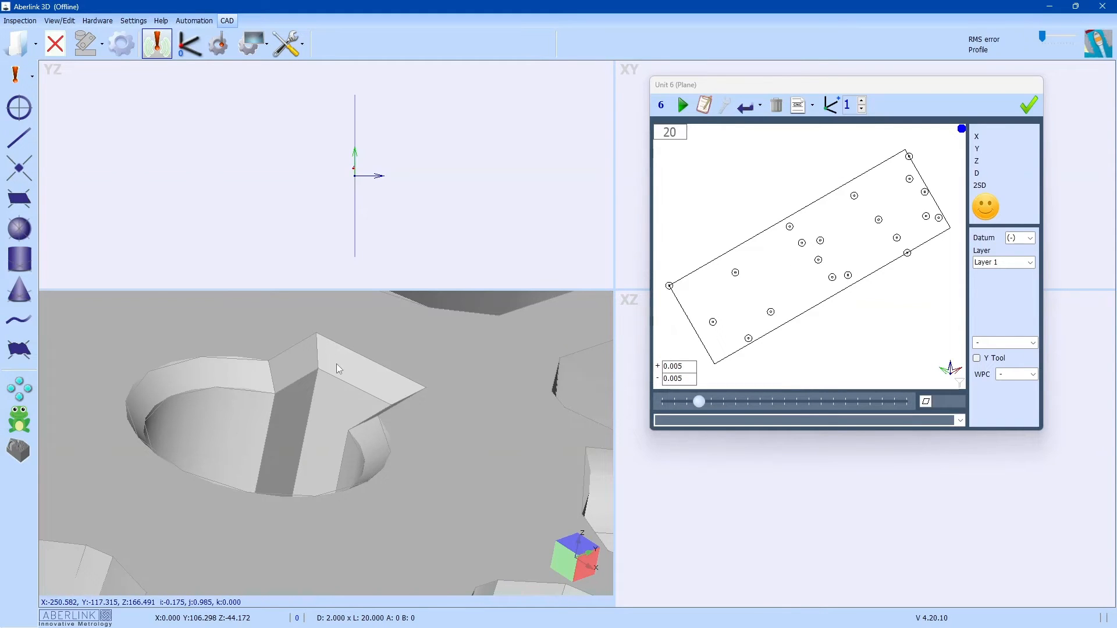
- Switch the point markers and the option that moves the probe with the mouse back on
click(287, 43)
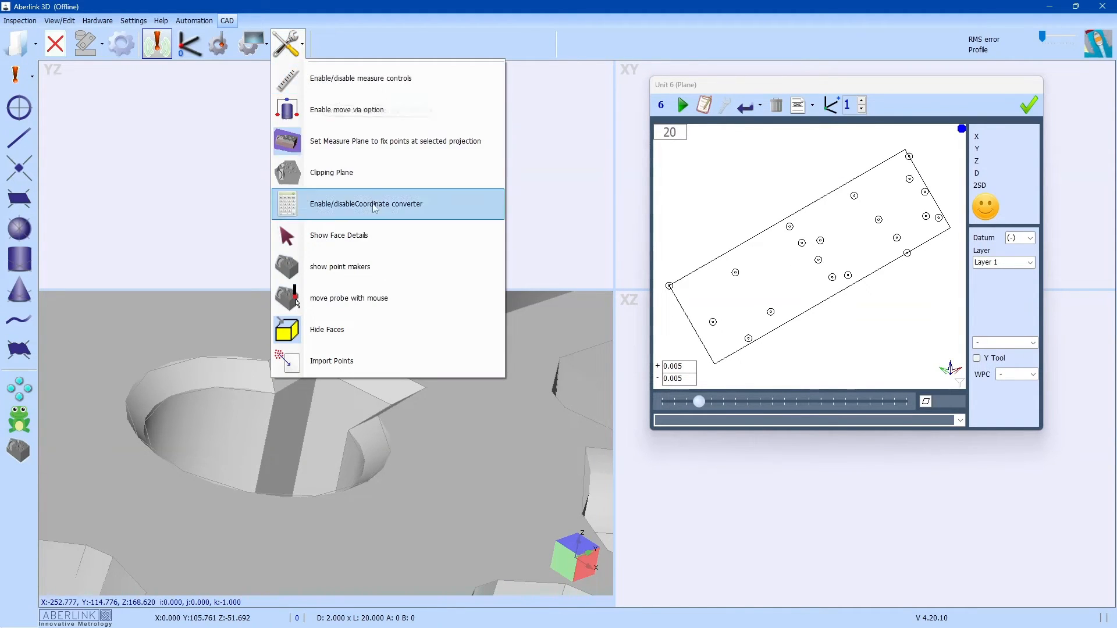
click(355, 298)
mouse_move(420, 342)
middle_down()
mouse_move(459, 365)
mouse_move(411, 349)
middle_up()
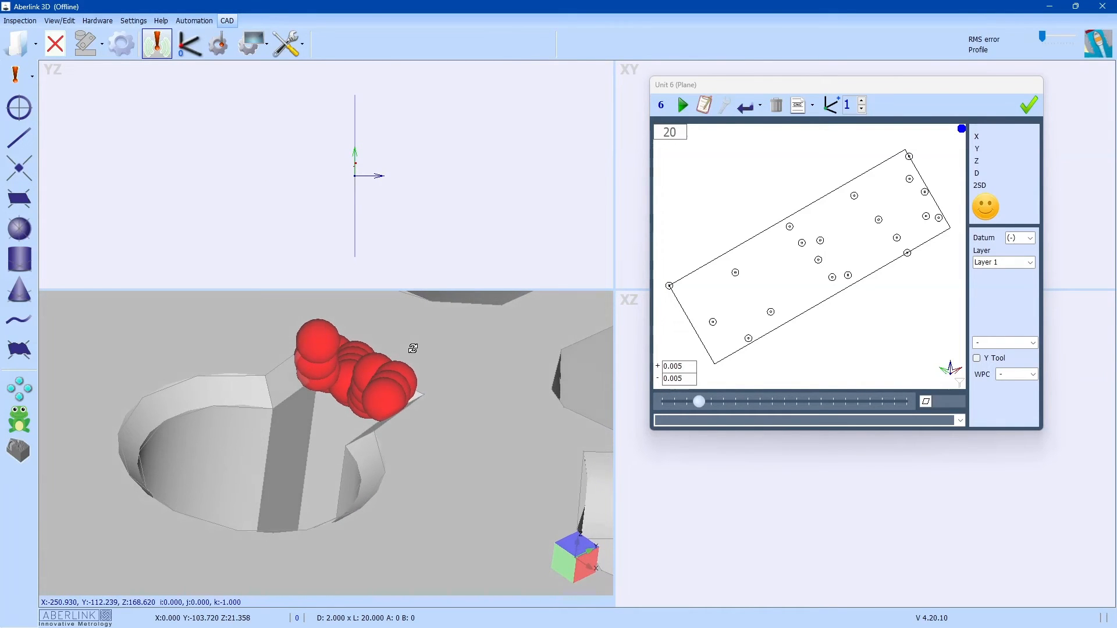
click(287, 43)
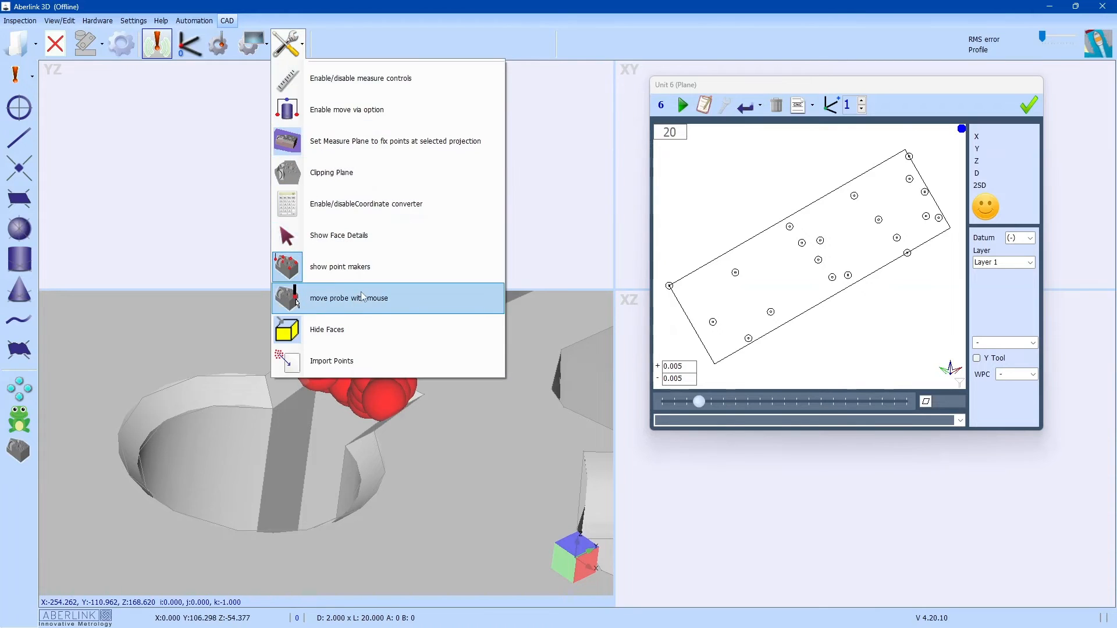
click(343, 298)
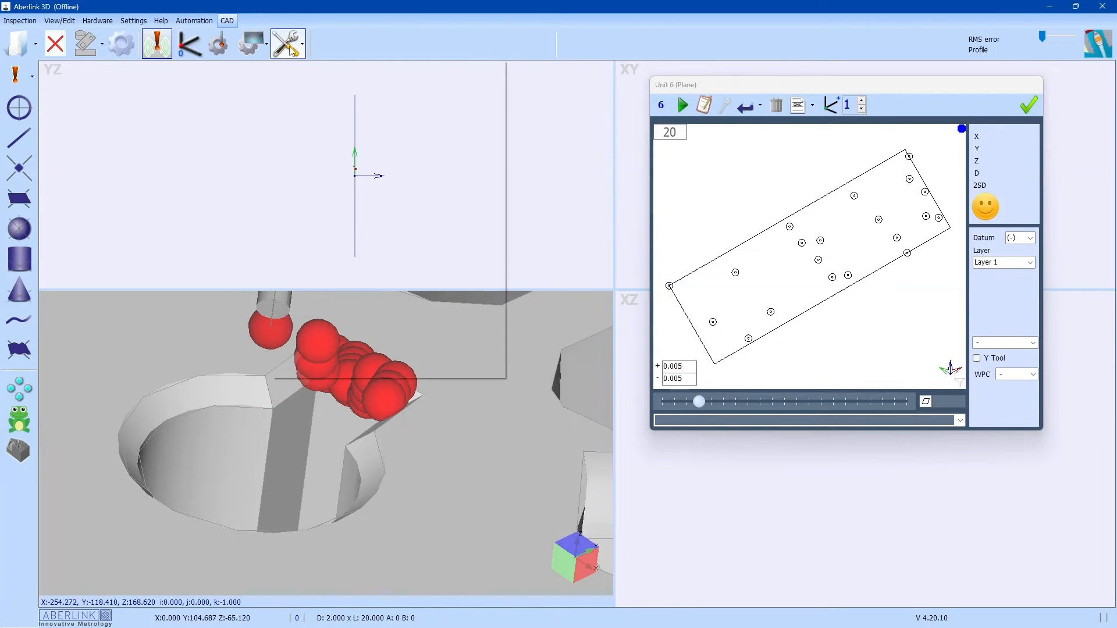
click(286, 43)
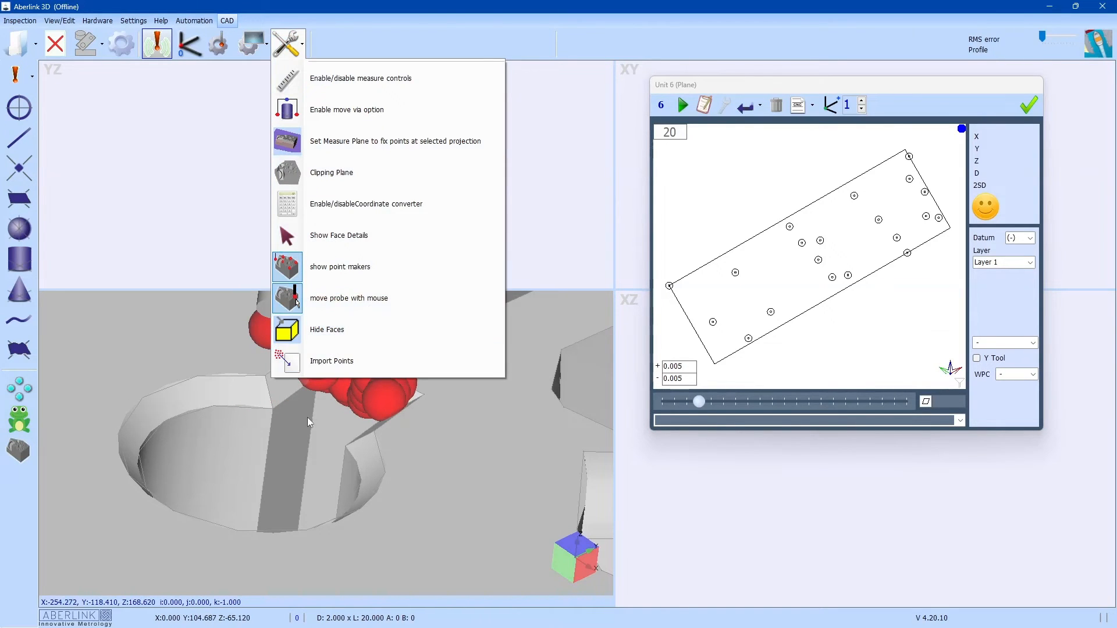
click(221, 241)
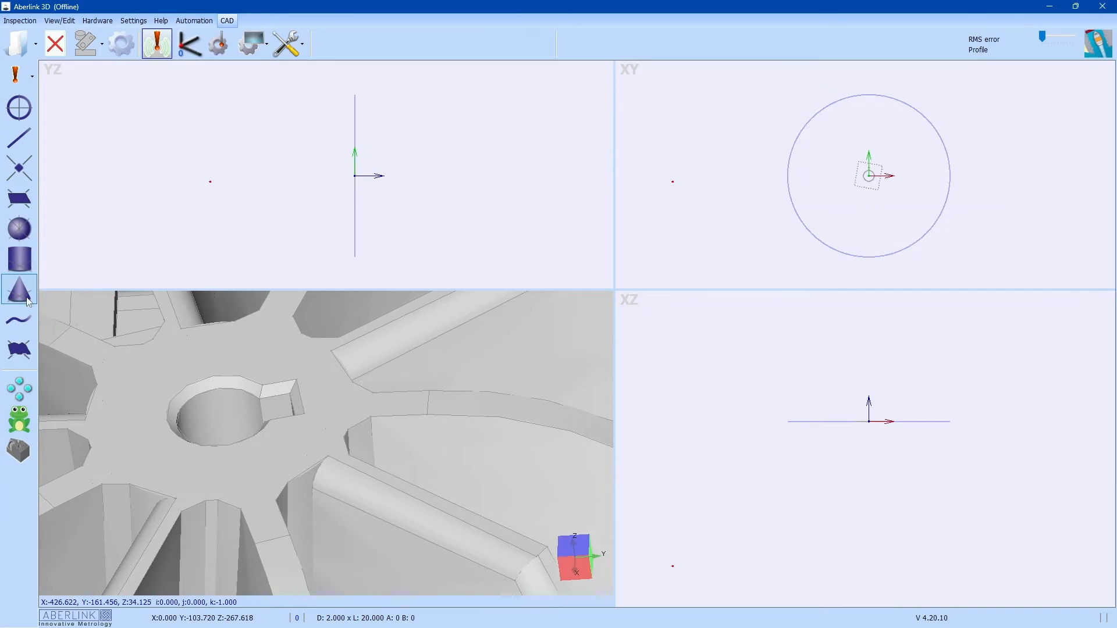
- Measure the chamfer around the bore's top edge as a cone from two points, show its move list and accept the unit
click(19, 289)
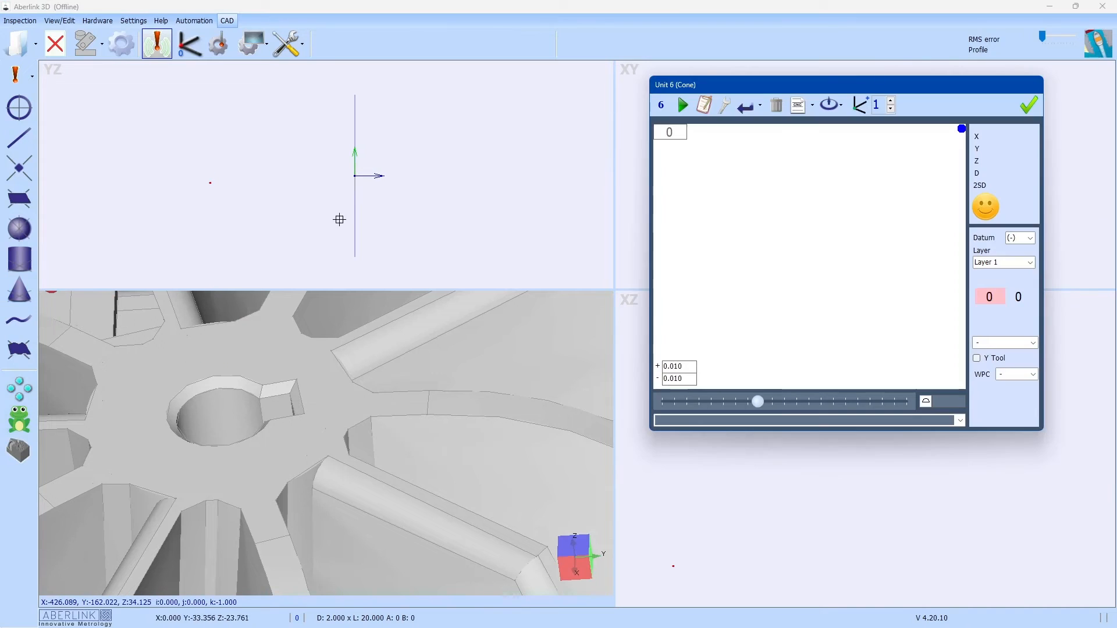
click(219, 381)
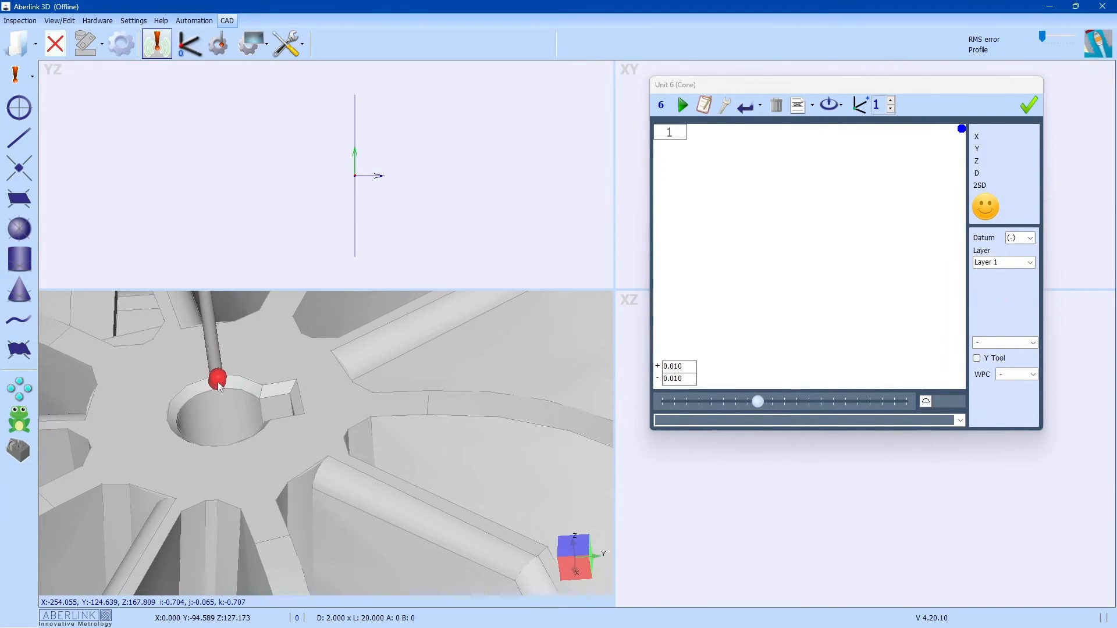
click(220, 387)
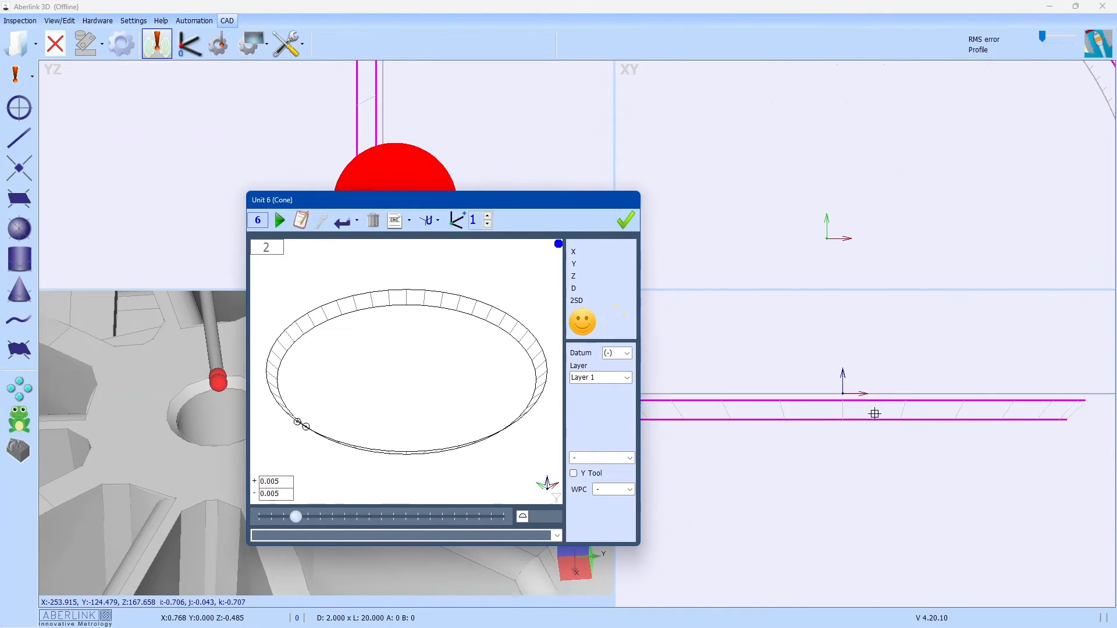
click(395, 222)
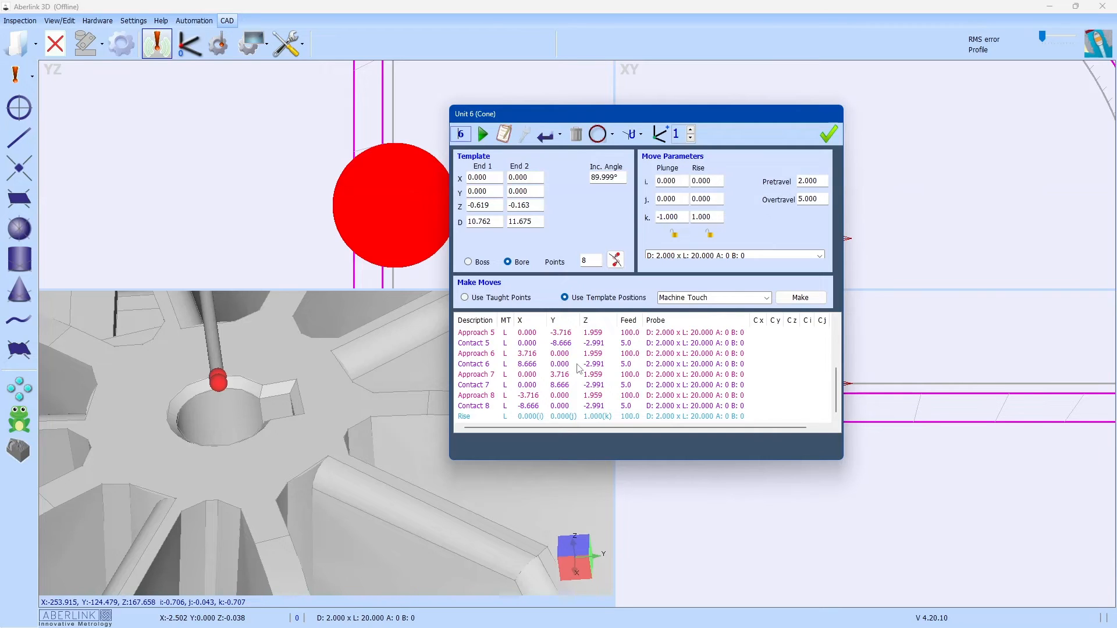
click(828, 135)
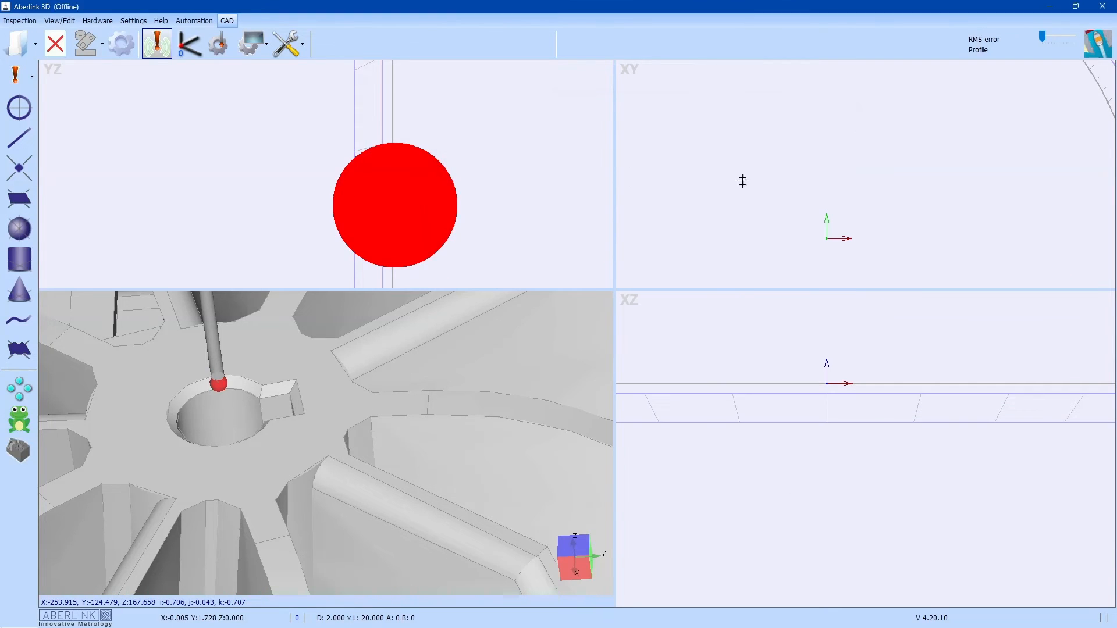
- Measure the bore's inner wall as a cylinder, check its template against the side views and accept the unit
click(19, 259)
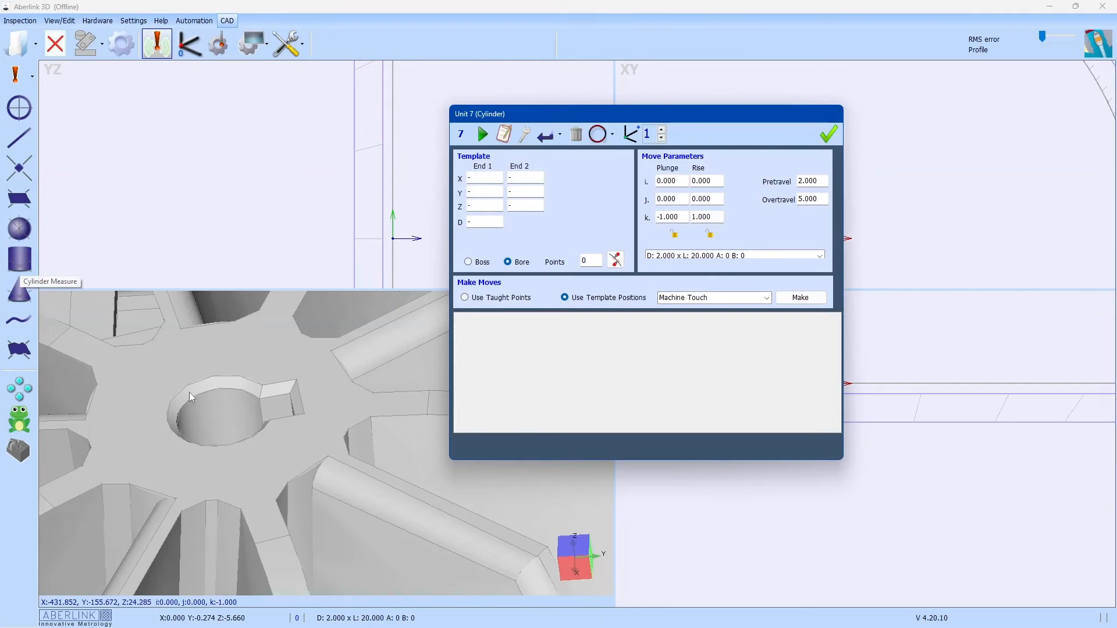
click(220, 444)
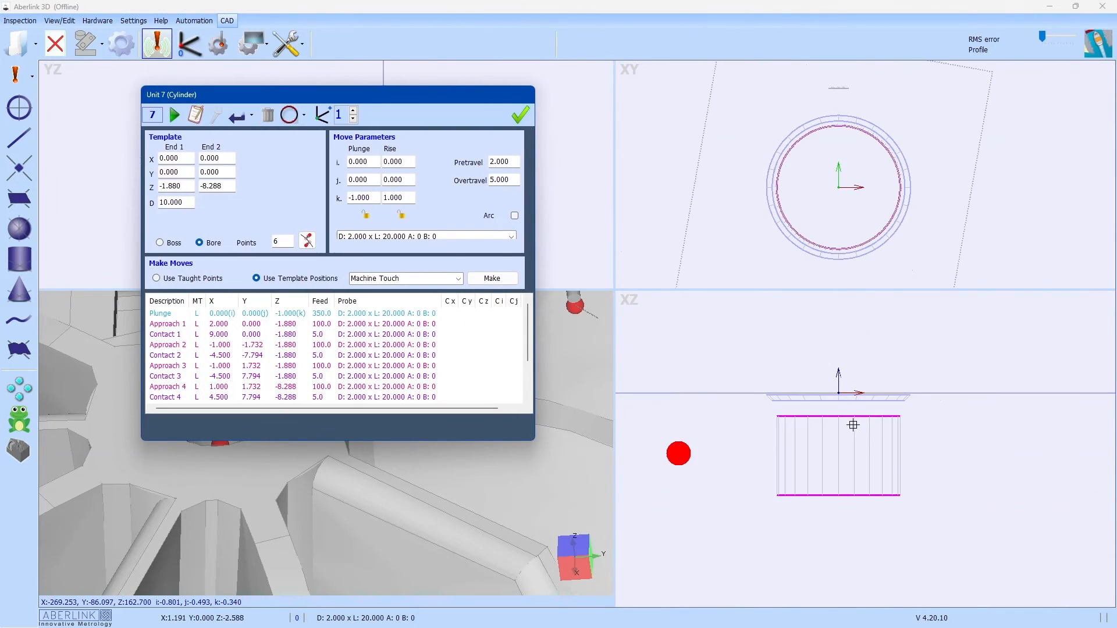
scroll(839, 444, up, 2)
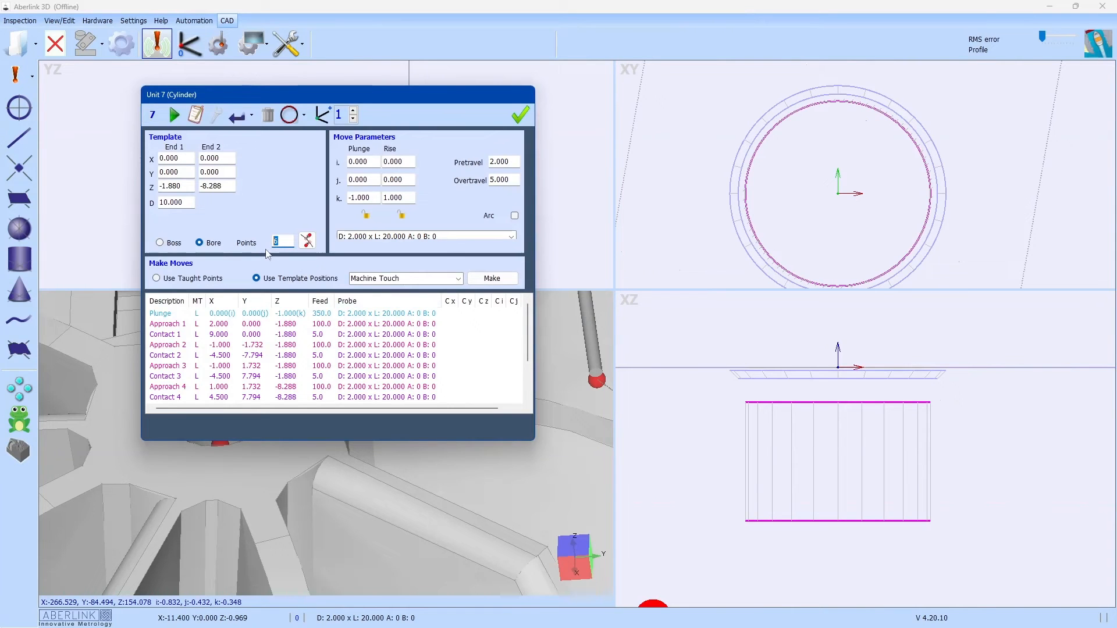
drag(444, 103, 614, 73)
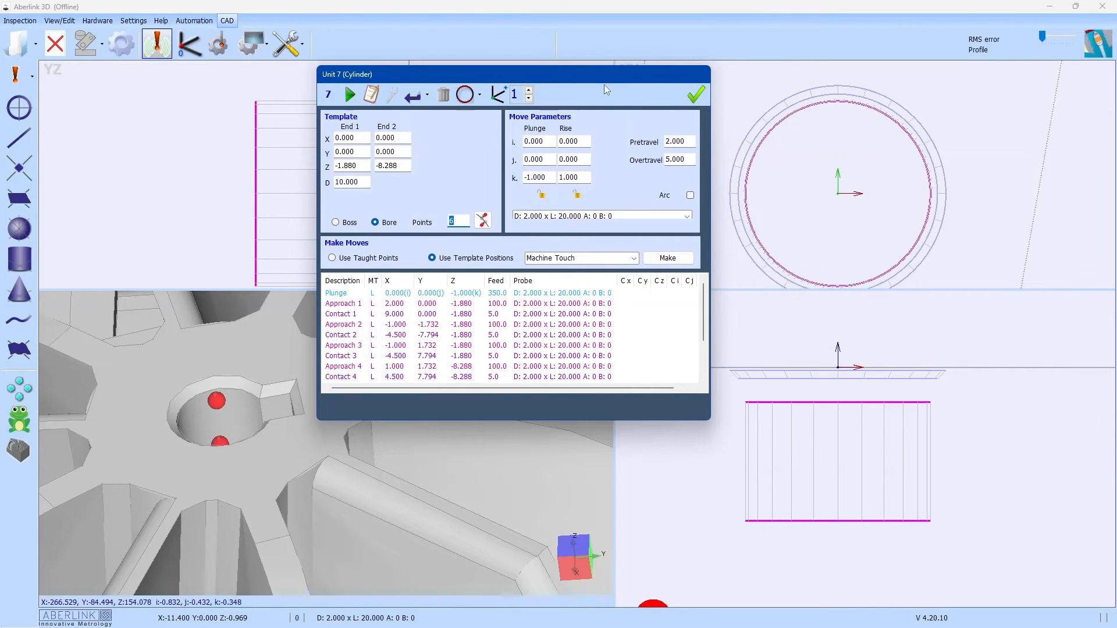
click(696, 94)
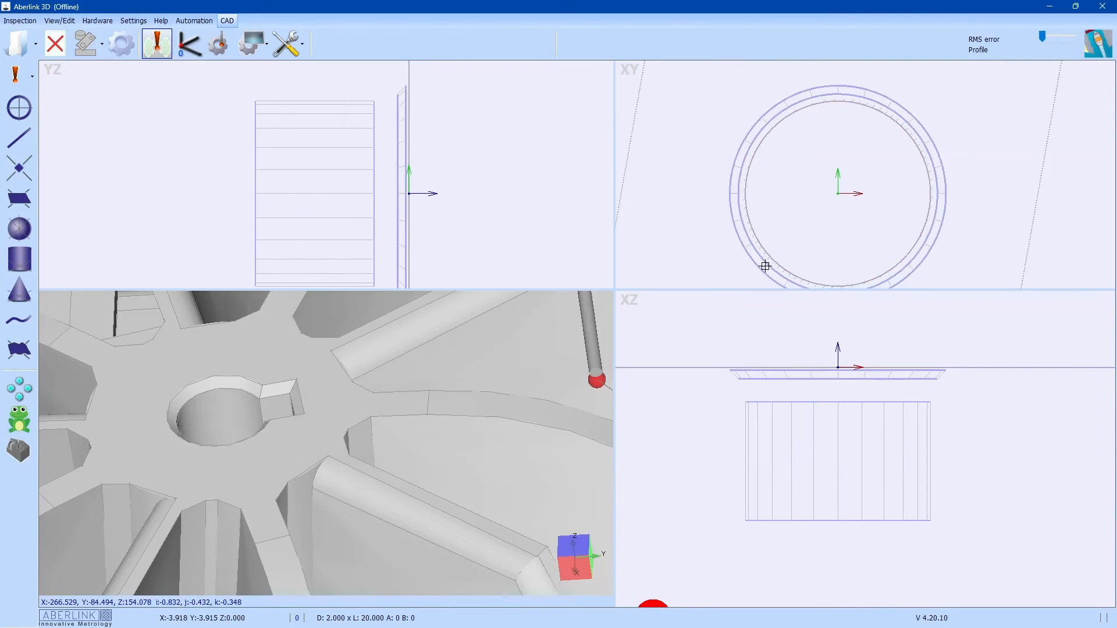
- Measure a surface on a front blade by sweeping a run of points in rows across its upper face
scroll(517, 396, down, 5)
middle_drag(433, 403, 485, 367)
scroll(310, 377, down, 3)
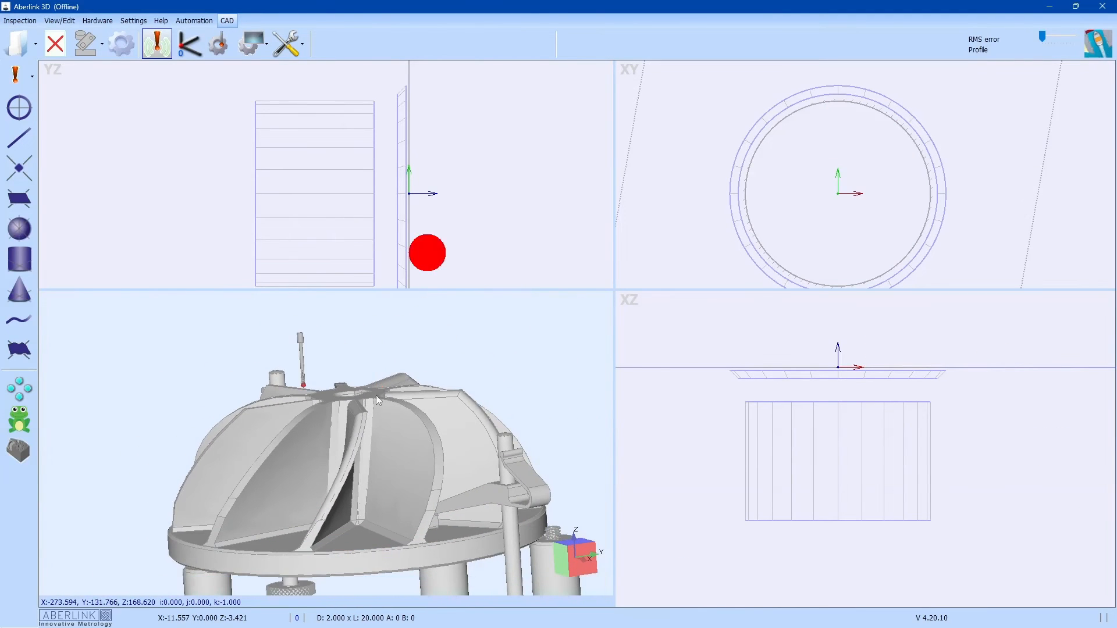
scroll(390, 407, up, 3)
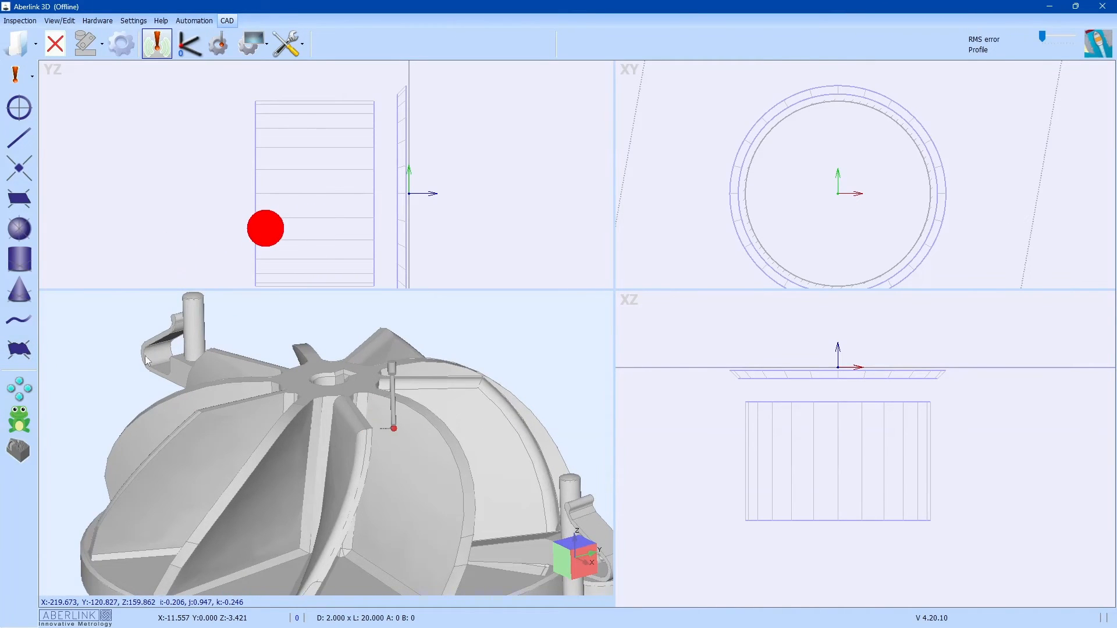
click(32, 353)
drag(440, 76, 632, 101)
drag(376, 409, 429, 436)
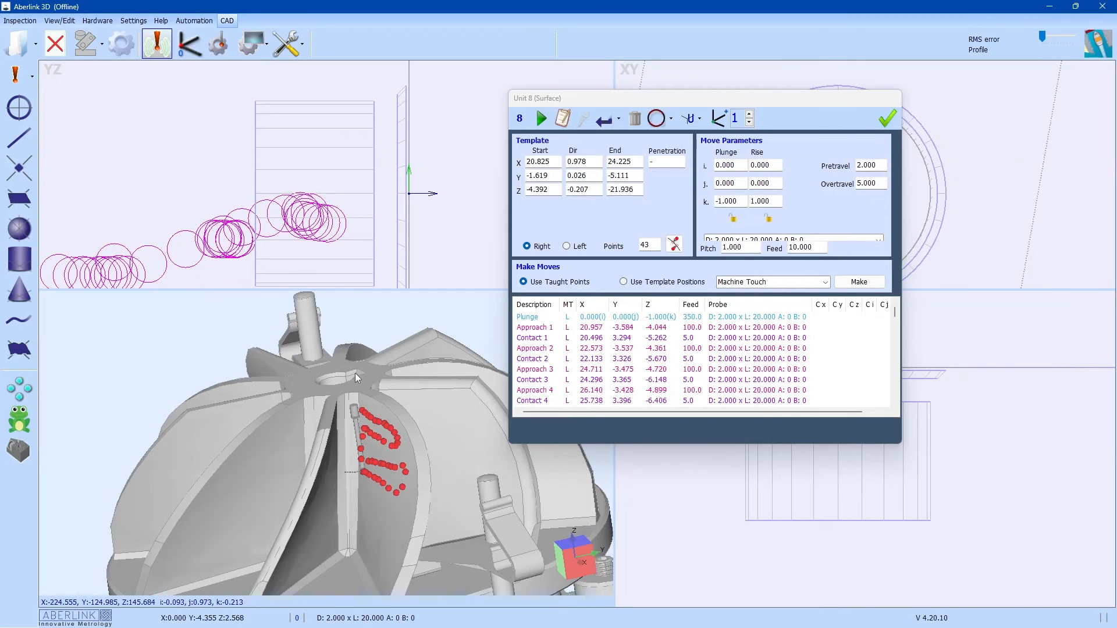
mouse_move(415, 427)
middle_down()
mouse_move(440, 453)
mouse_move(395, 445)
mouse_move(413, 437)
middle_up()
scroll(410, 456, up, 3)
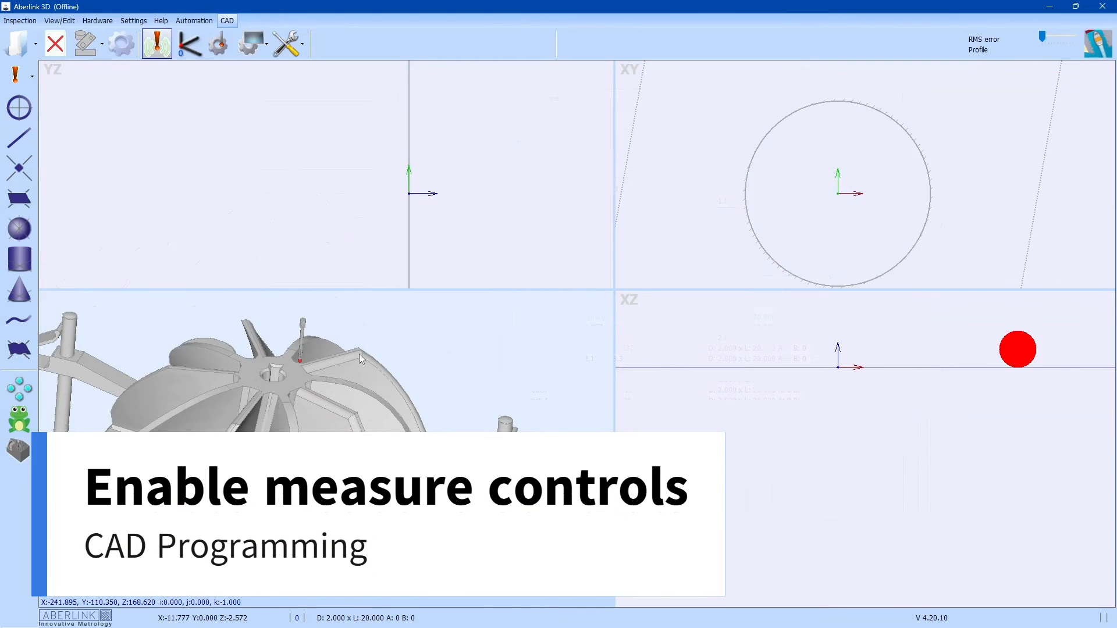
- Detach the CAD view into its own full-screen window with the whole impeller fixture in view
click(1099, 51)
click(746, 46)
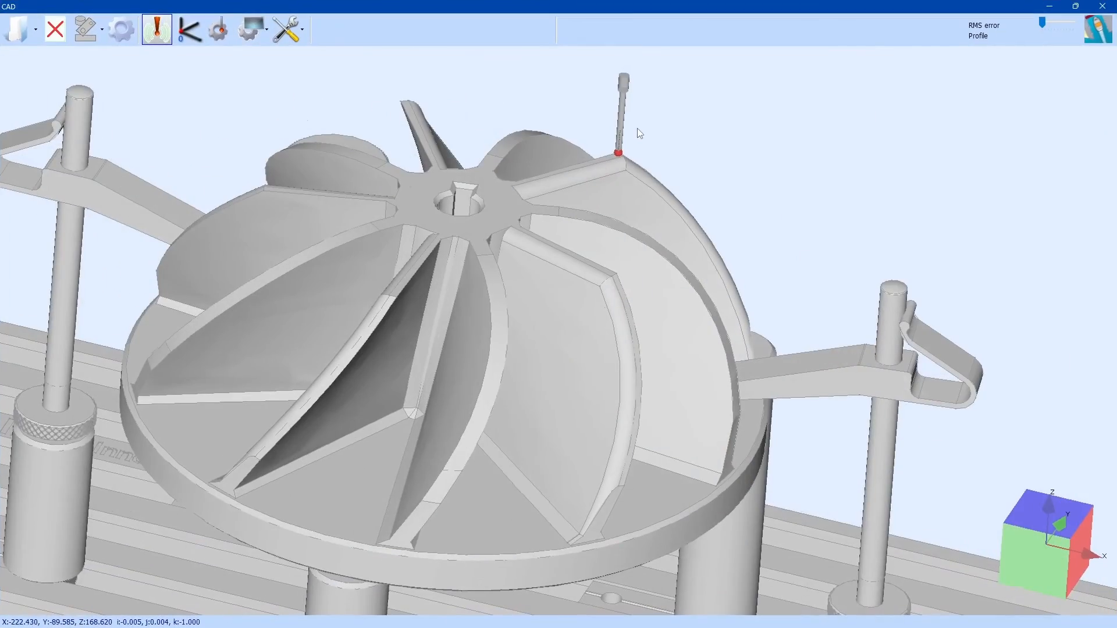
click(513, 222)
scroll(513, 223, down, 3)
middle_drag(483, 220, 599, 273)
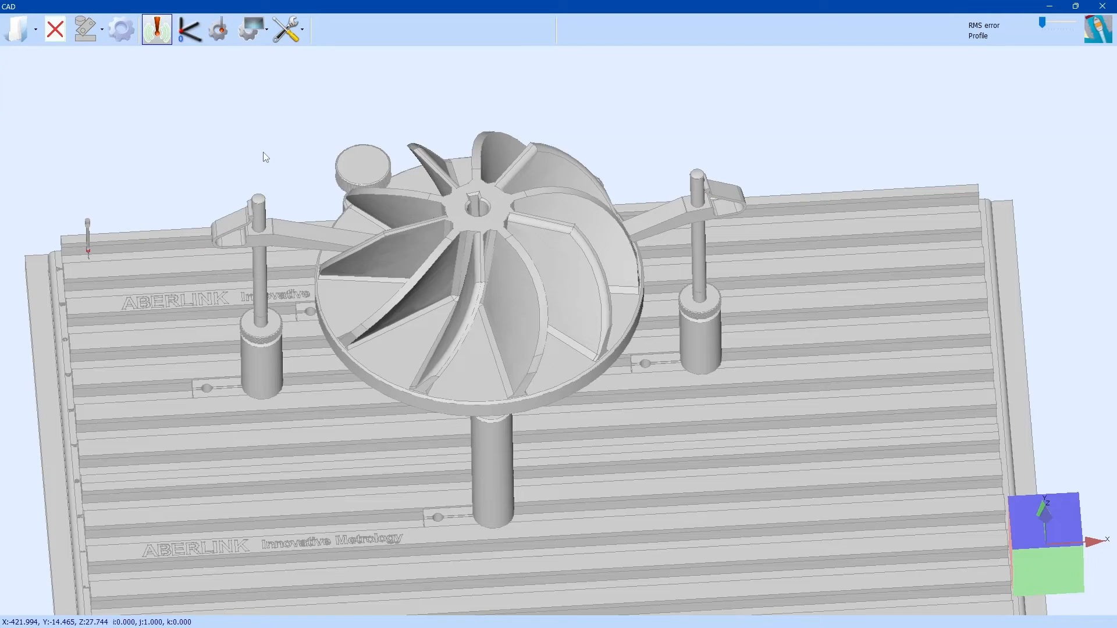
- Restore and re-maximize the detached CAD window, and enable the measure controls in it
drag(491, 10, 535, 63)
click(869, 64)
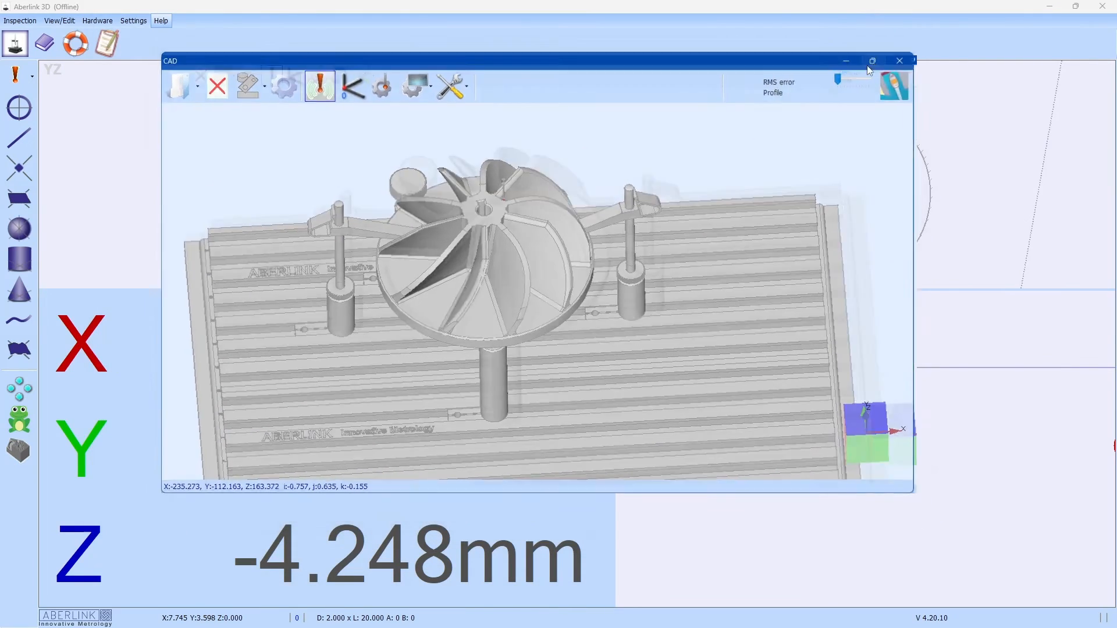
click(289, 30)
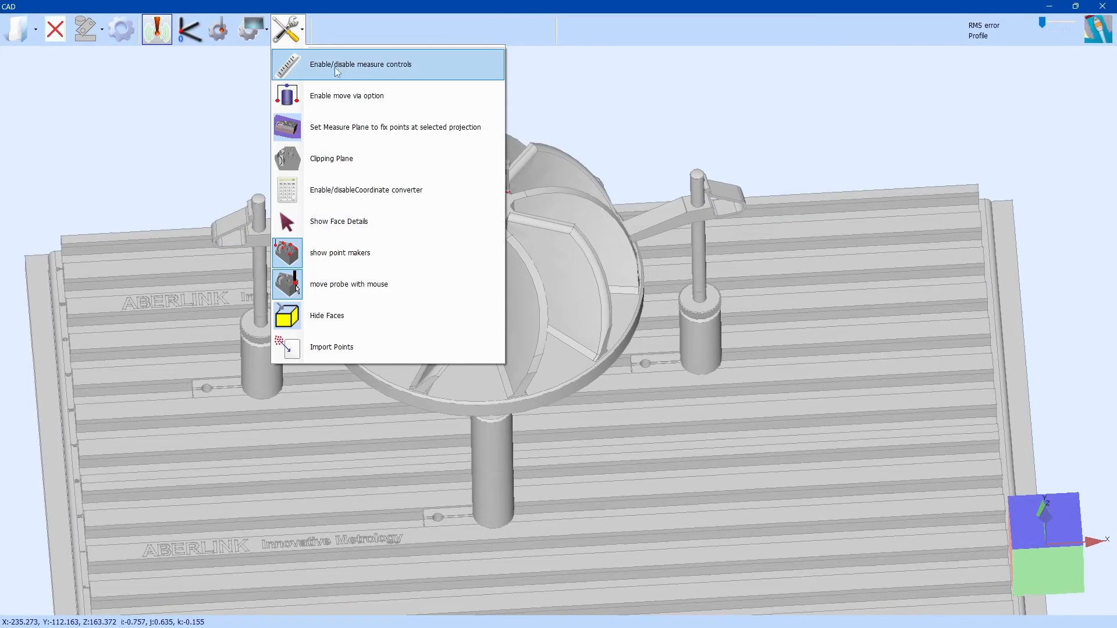
click(384, 75)
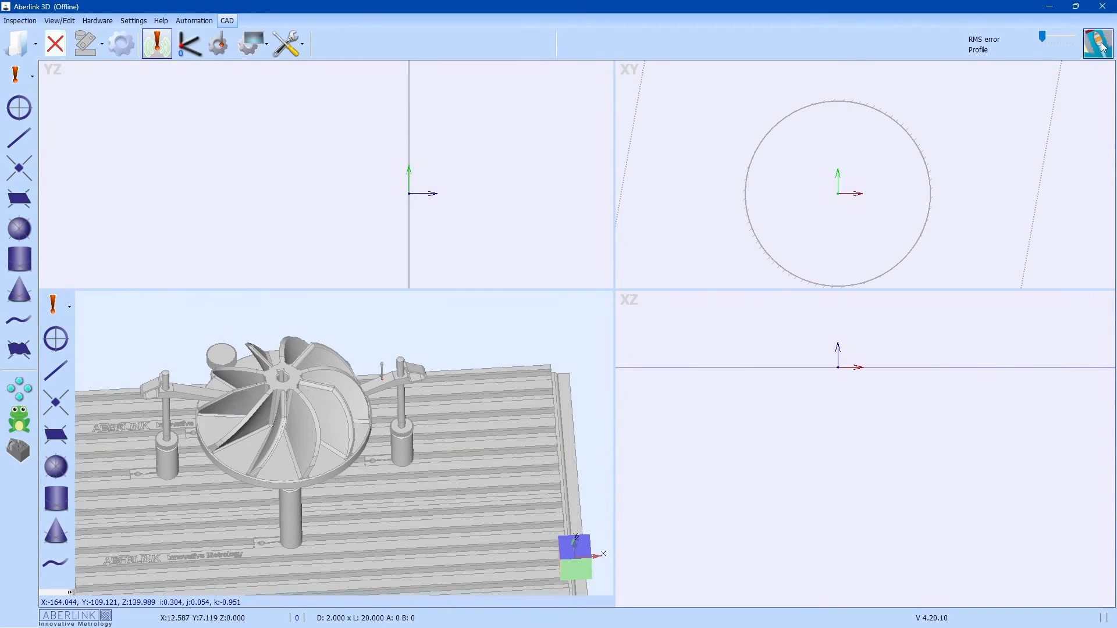
- Disable the measure controls in the CAD view
click(300, 56)
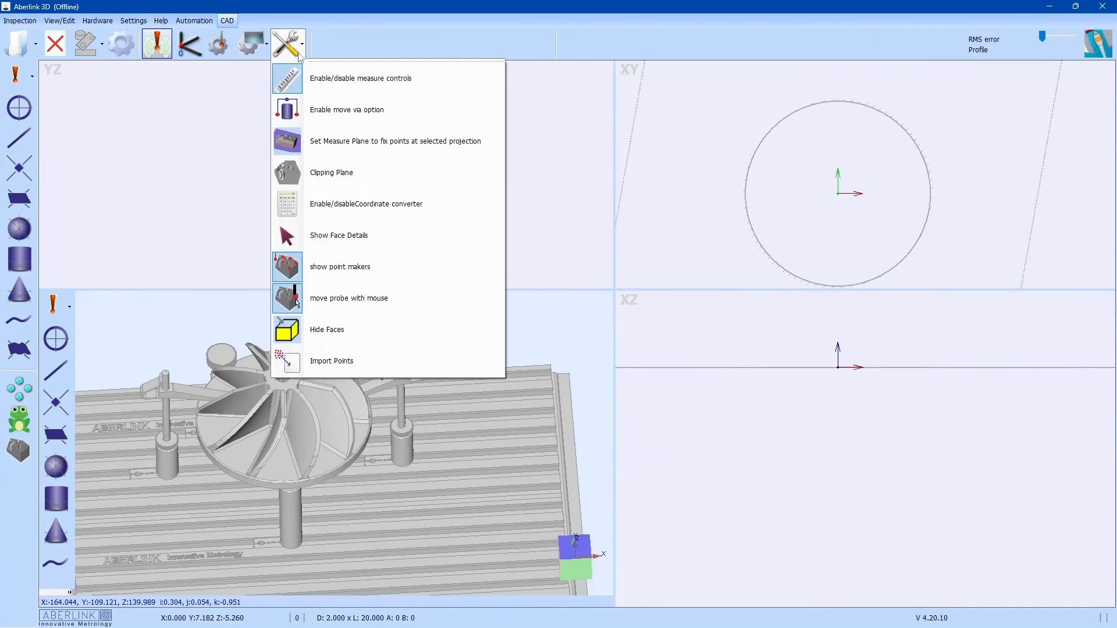
click(432, 77)
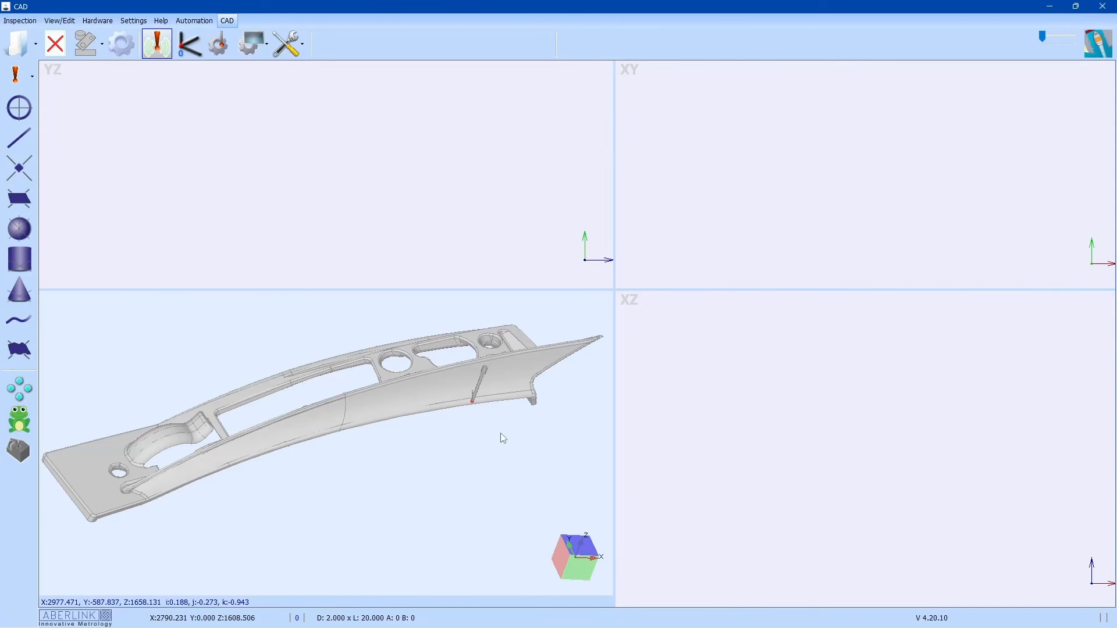
click(287, 44)
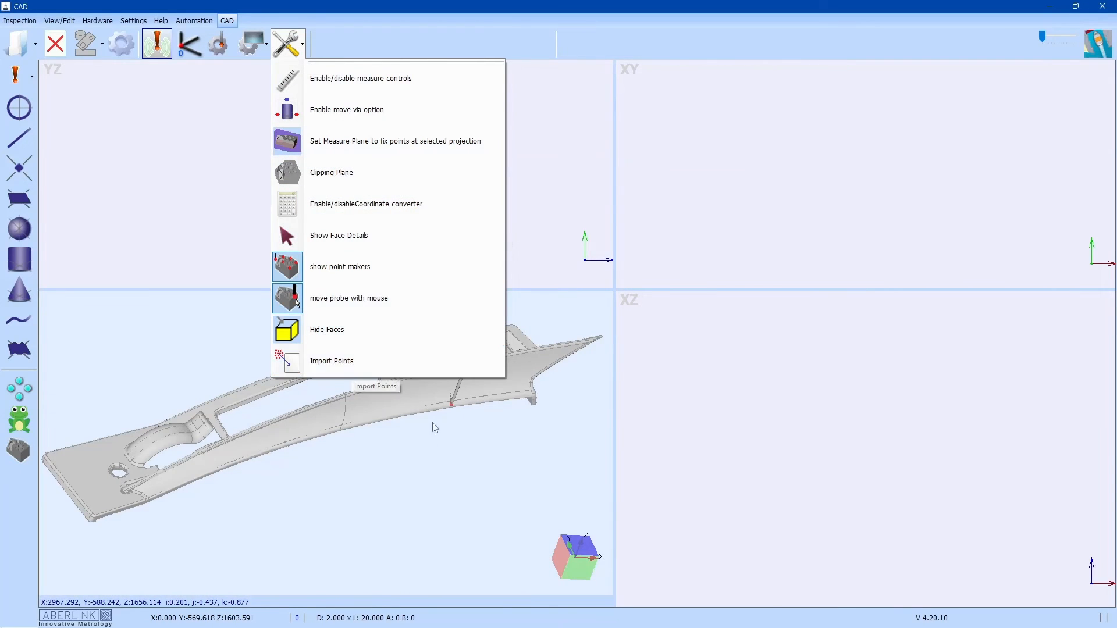
click(458, 462)
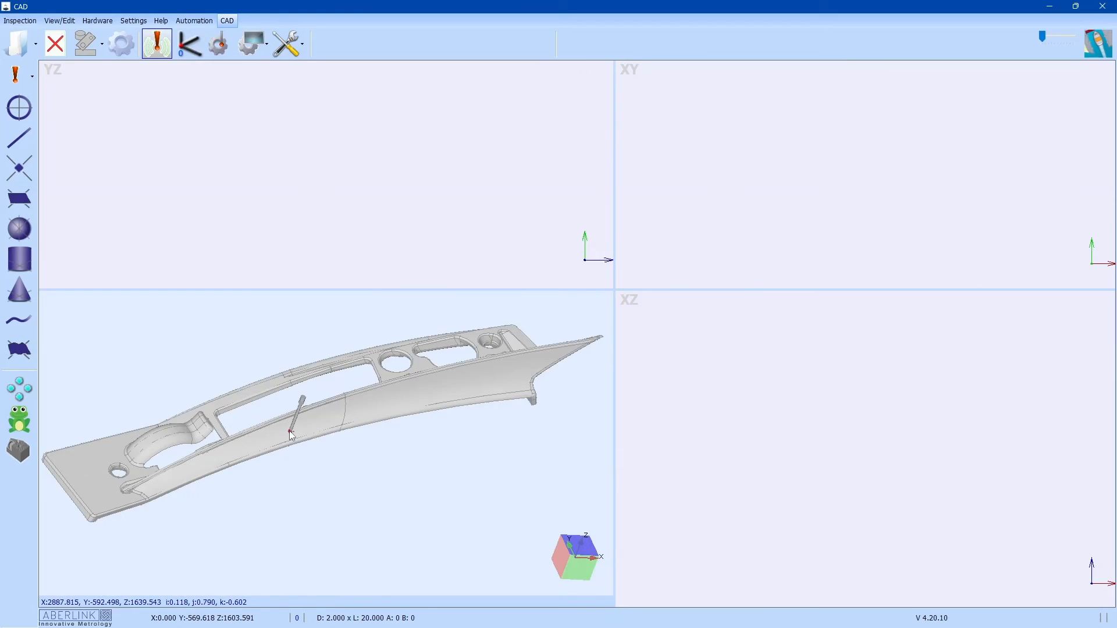
- Measure a single point on the CAD part's curved side face, near its upper edge
scroll(283, 430, up, 4)
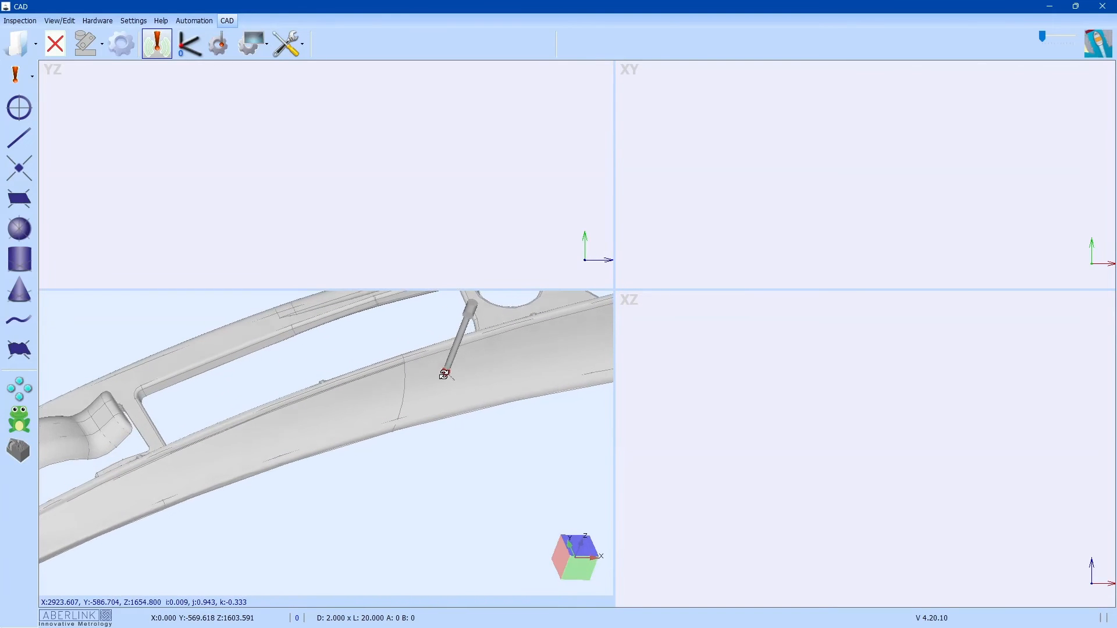
click(19, 170)
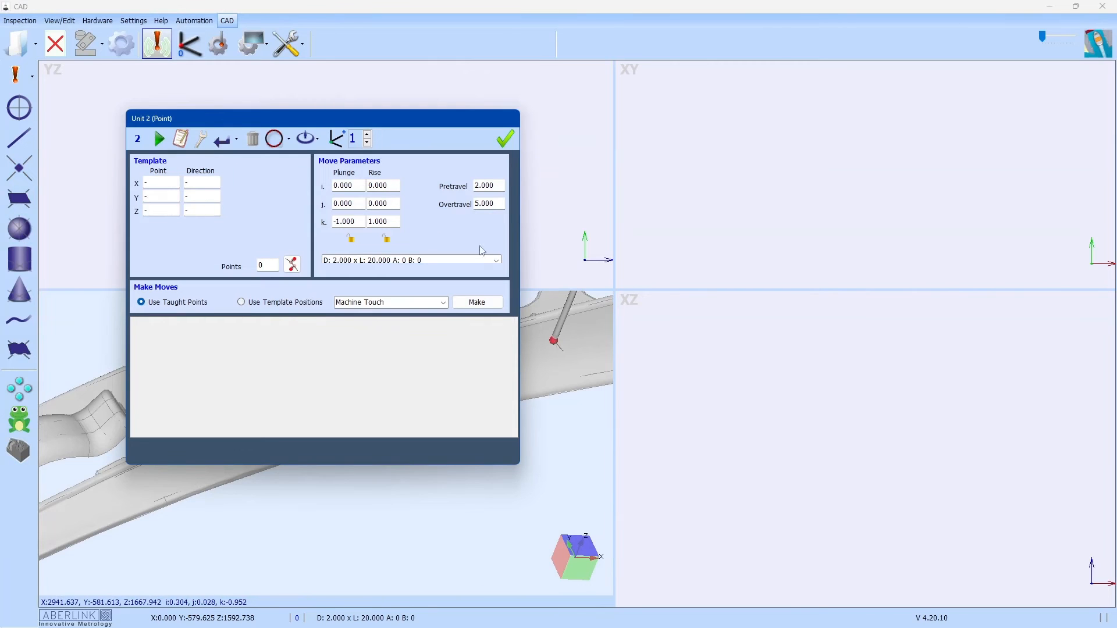
drag(384, 117, 913, 110)
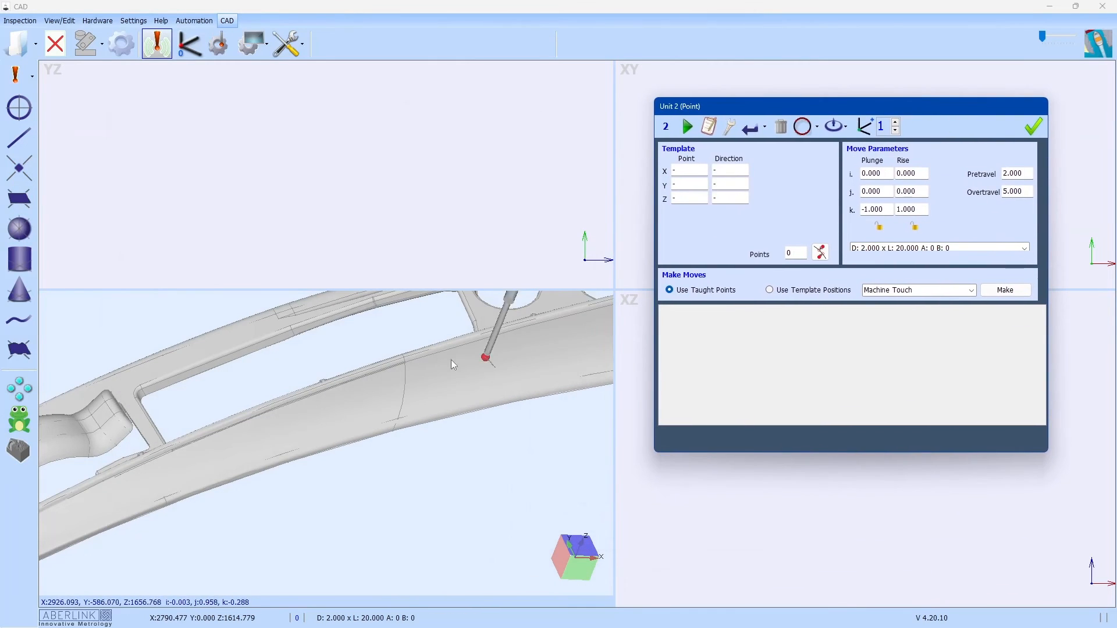
scroll(457, 368, up, 2)
middle_drag(458, 367, 481, 360)
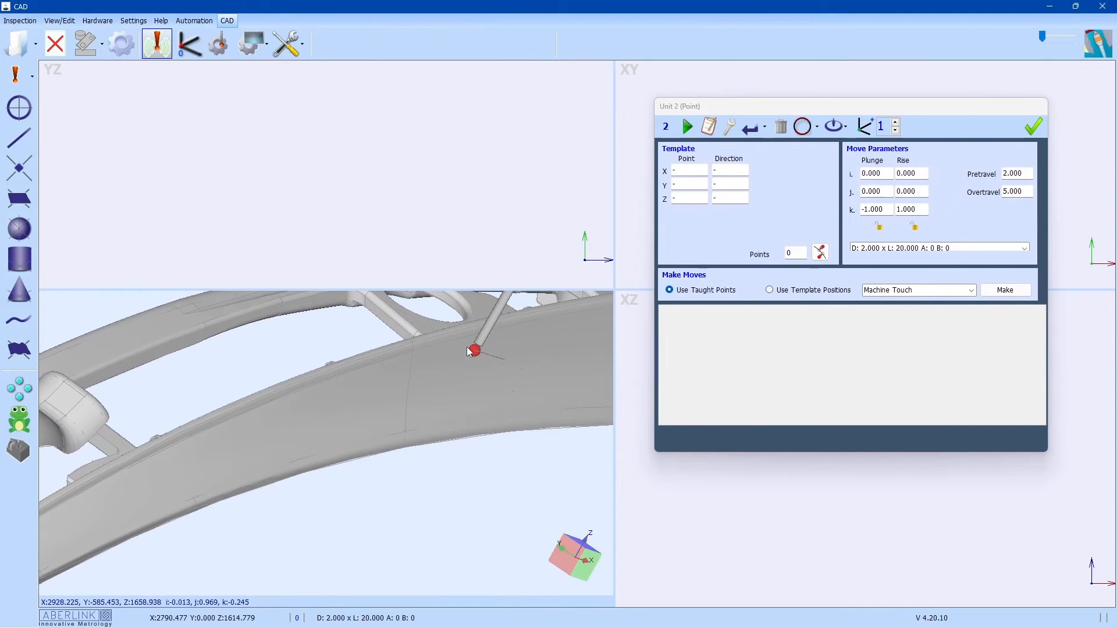
click(472, 348)
- Measure a second point lower on the same curved side face and accept the unit
click(16, 177)
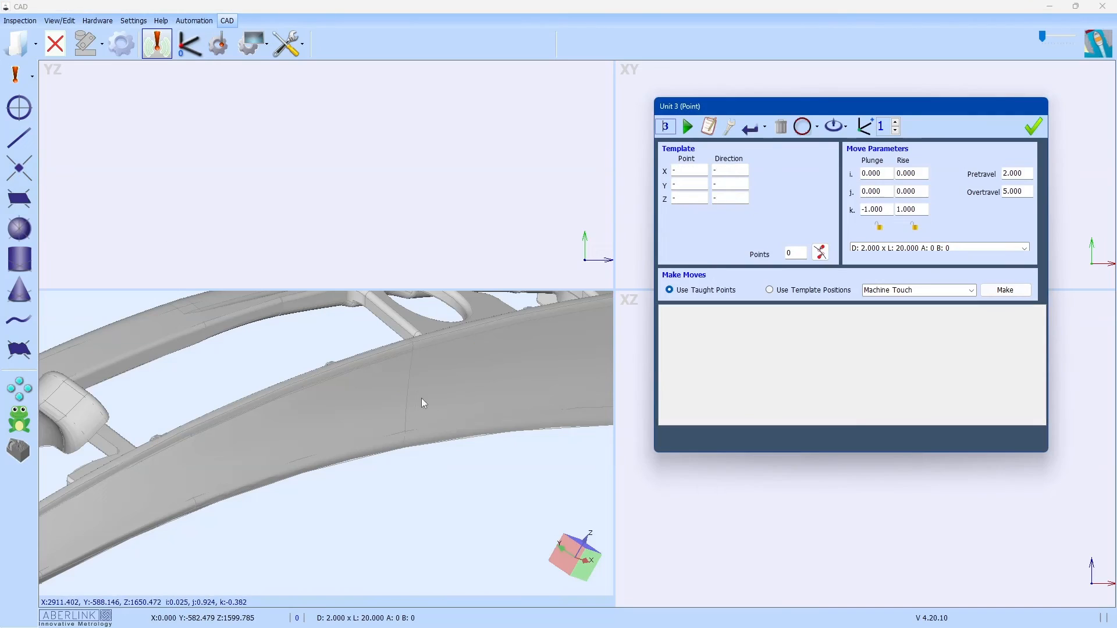
click(479, 400)
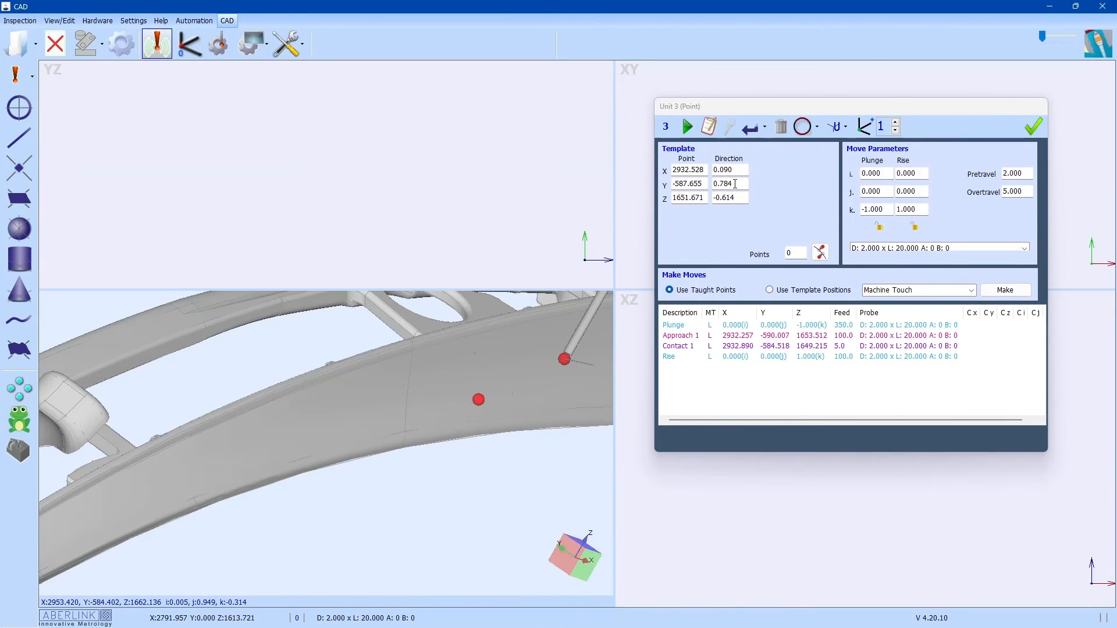
drag(837, 115, 480, 138)
click(611, 137)
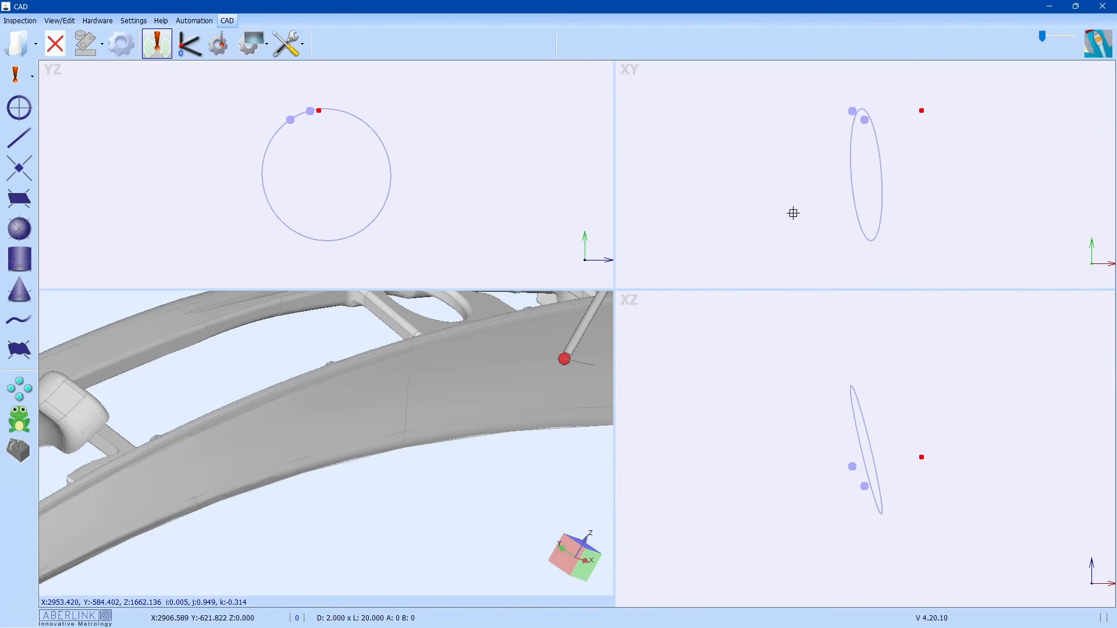
- Check the template positions and directions of both measured point units
double_click(865, 121)
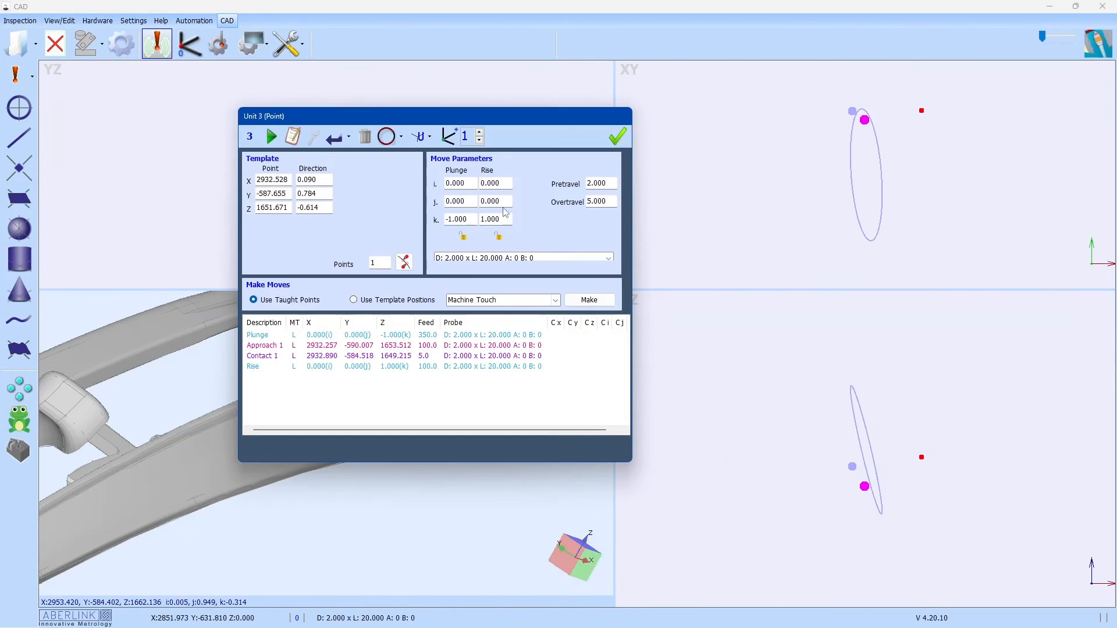
click(617, 137)
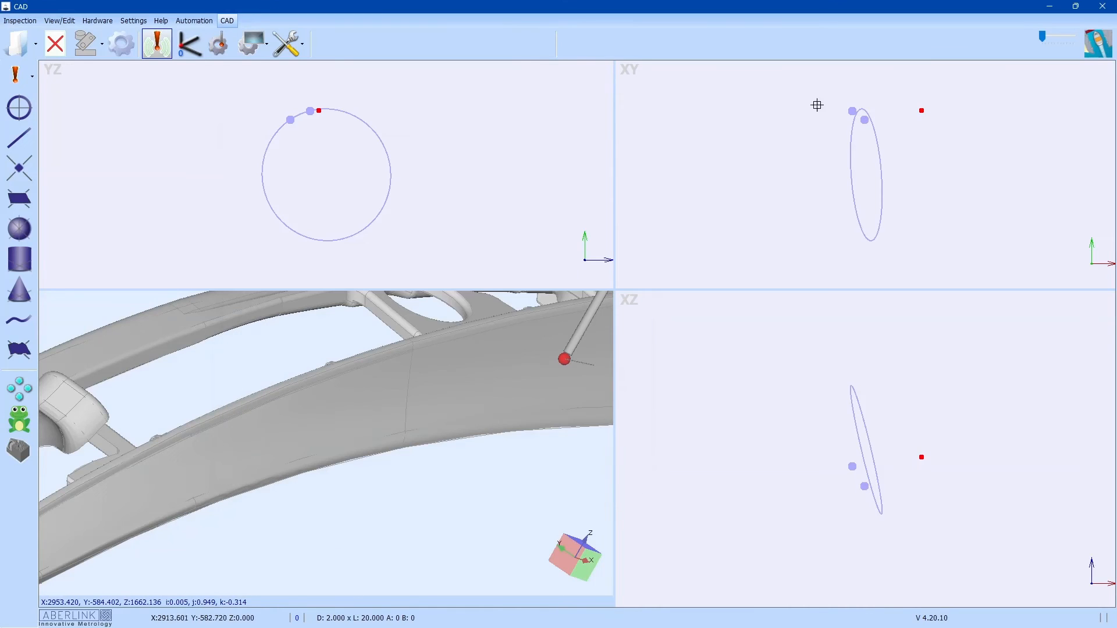
double_click(853, 110)
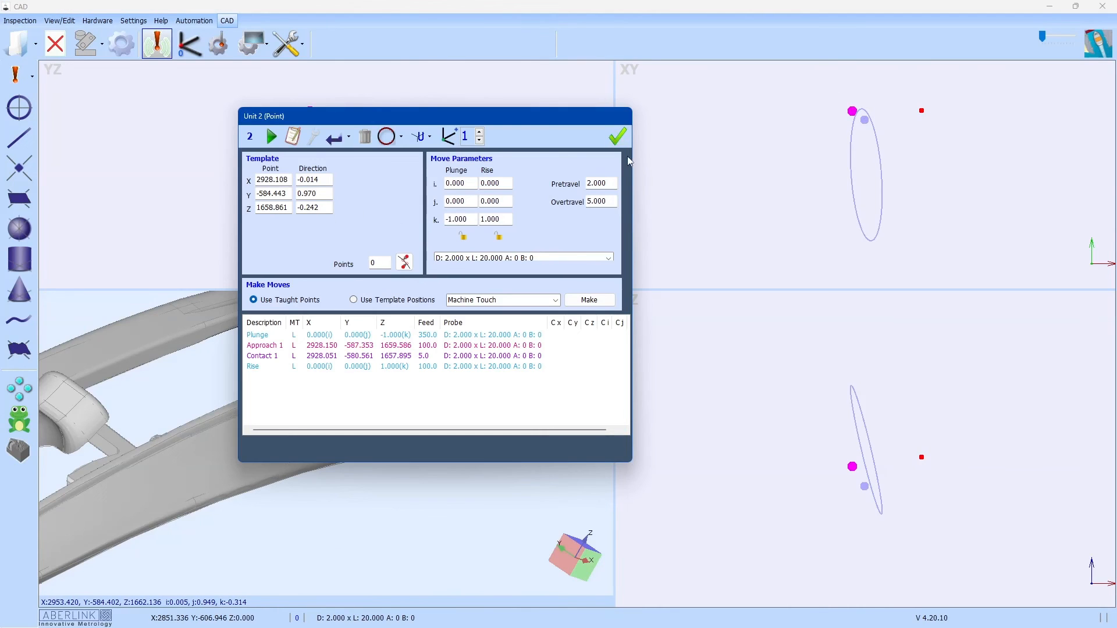
click(617, 137)
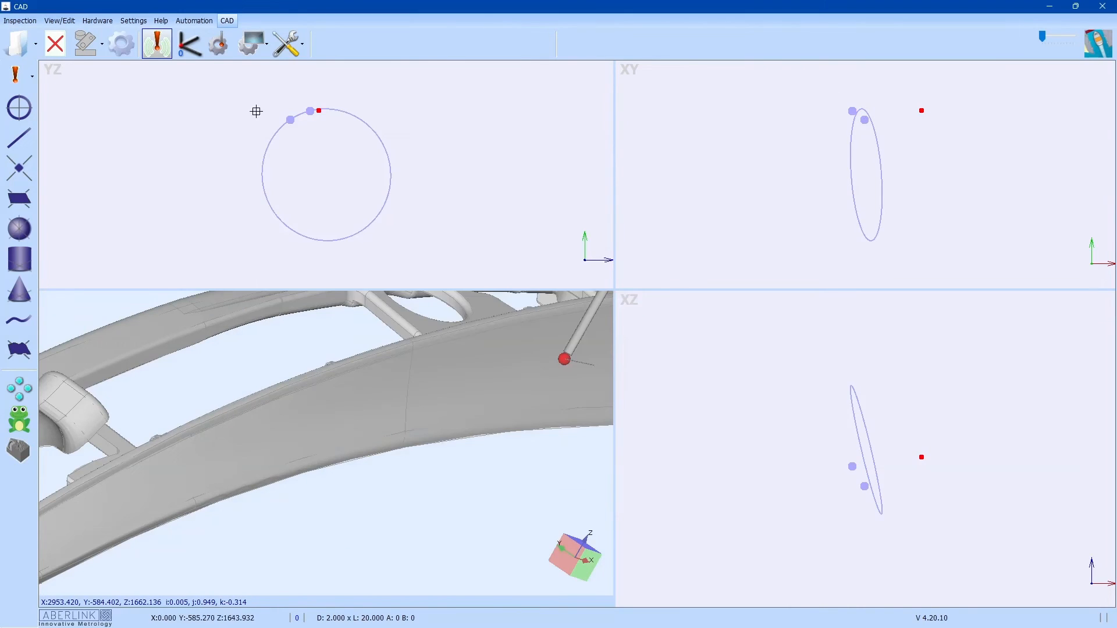
- Start a new inspection to clear the measured points, with the whole CAD part in view
click(19, 20)
click(15, 43)
click(558, 333)
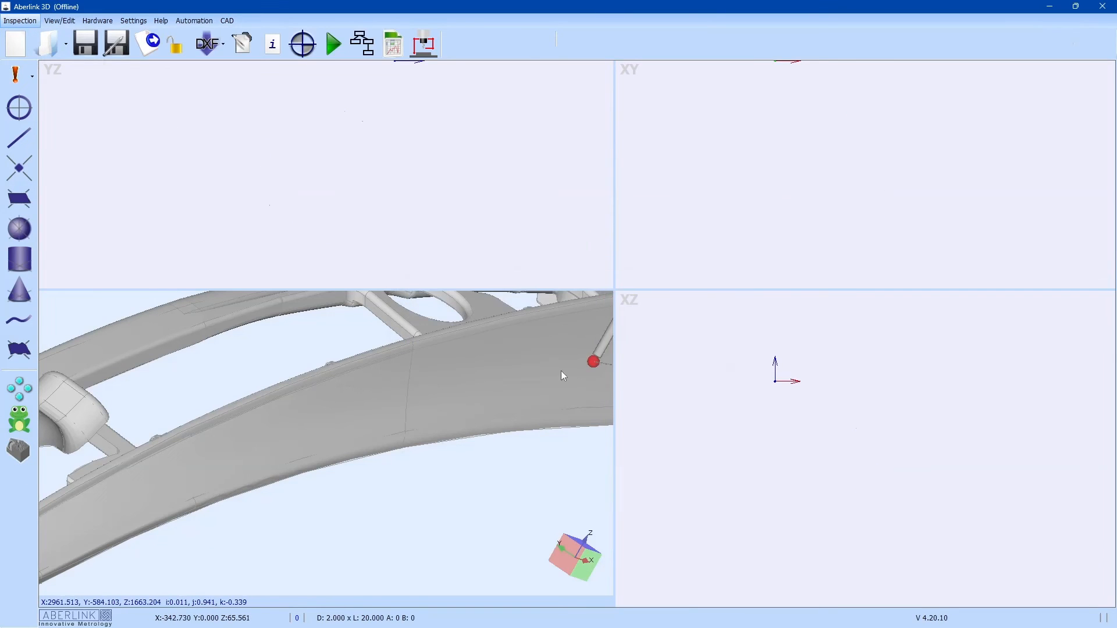
scroll(369, 380, down, 4)
middle_drag(377, 381, 436, 417)
scroll(349, 392, down, 2)
scroll(420, 389, up, 4)
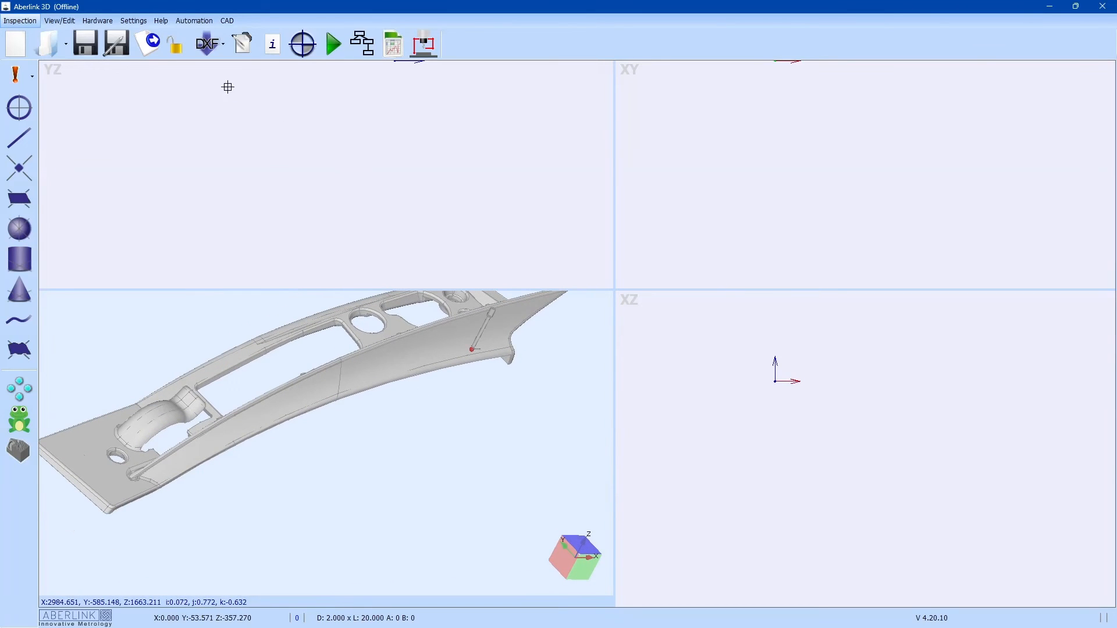
- Compare the CAD and component coordinates of a point on the curved side face with the coordinate converter, and close it
click(227, 20)
click(287, 43)
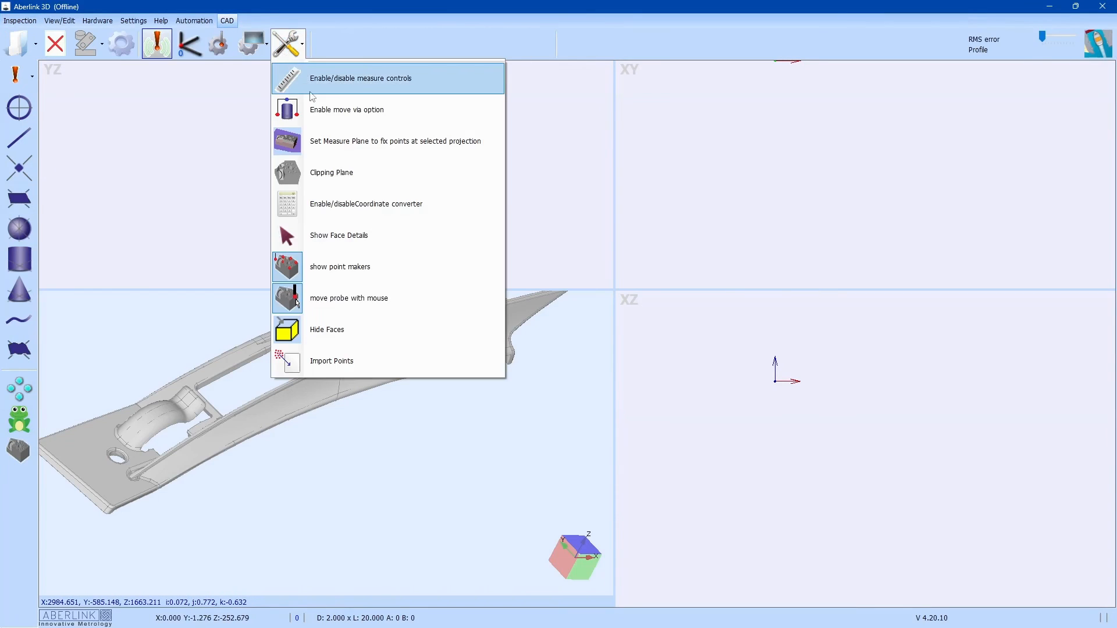
click(390, 204)
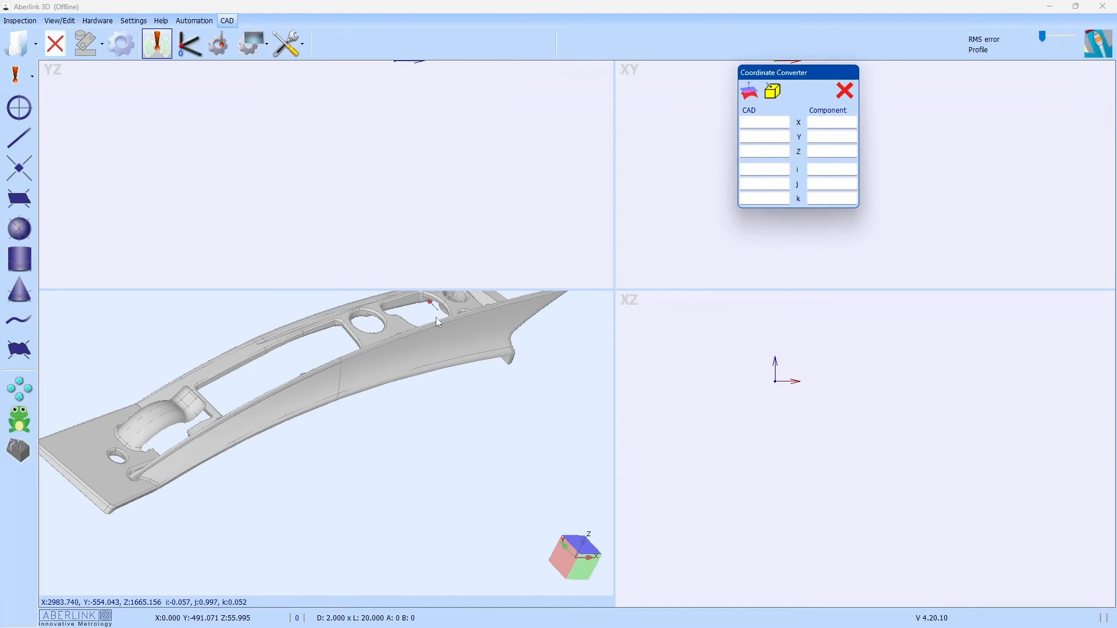
click(774, 91)
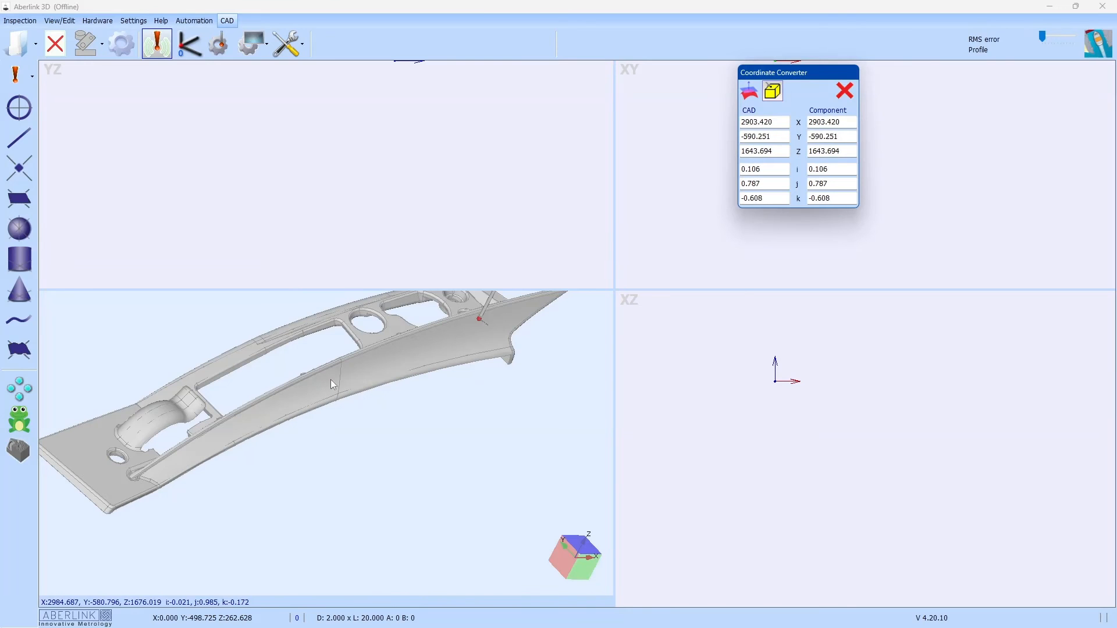
click(408, 351)
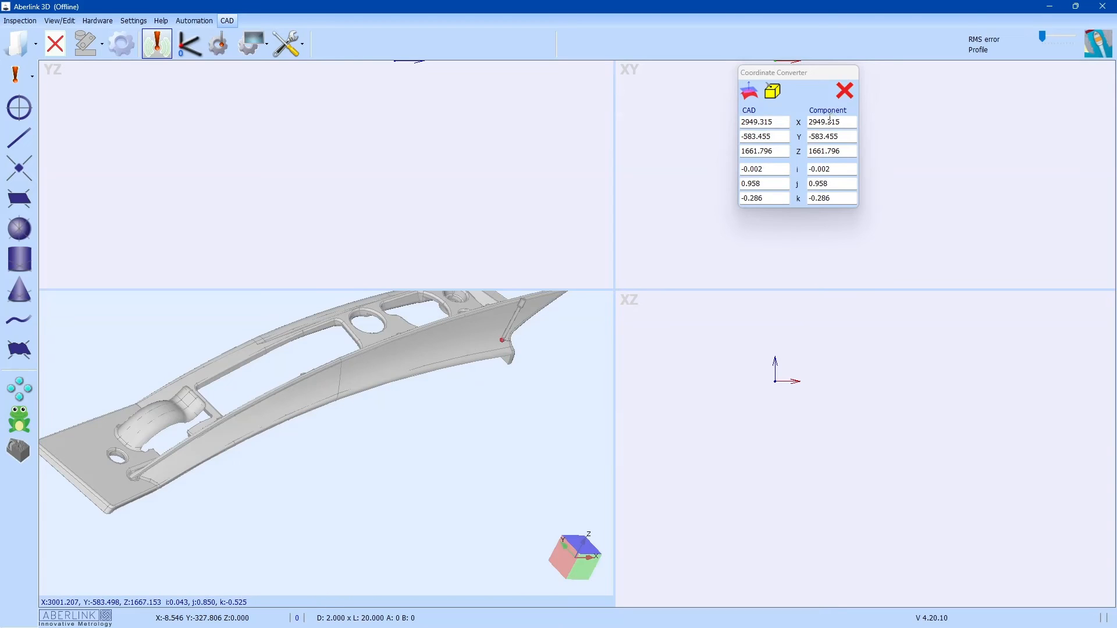
click(845, 90)
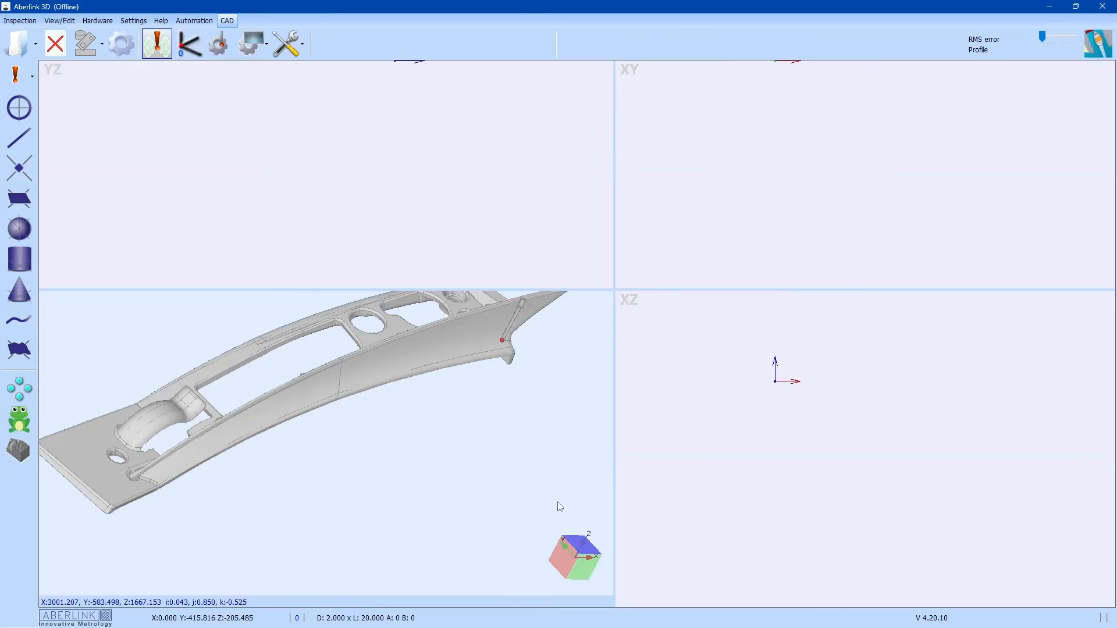
- Align the CAD model with the X,Y alignment from the top view and accept the alignment
click(591, 548)
click(190, 44)
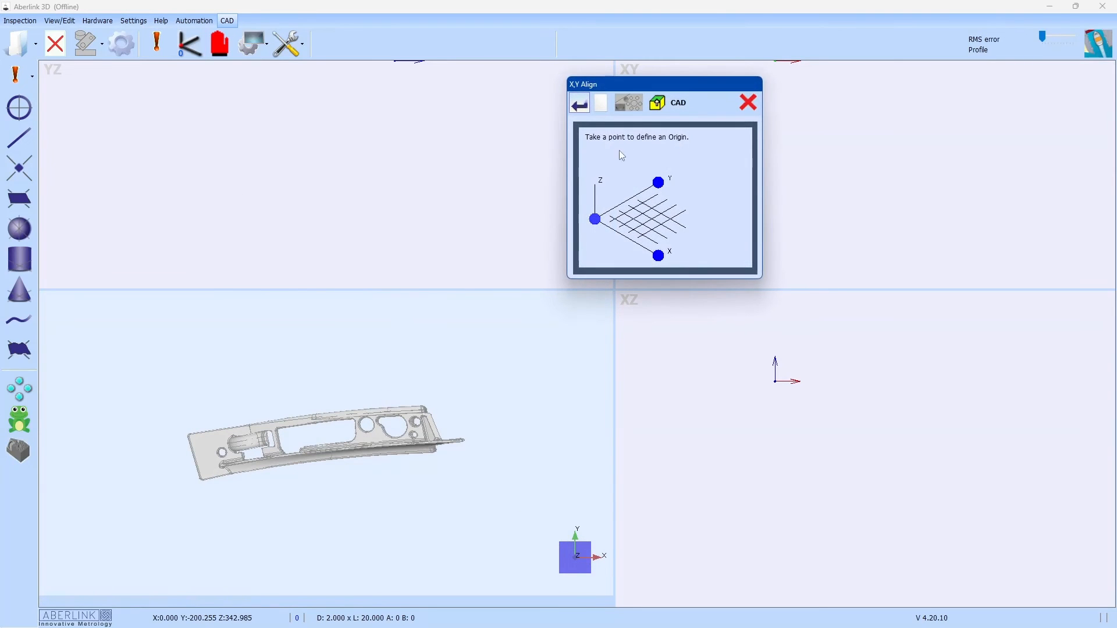
click(636, 108)
click(636, 108)
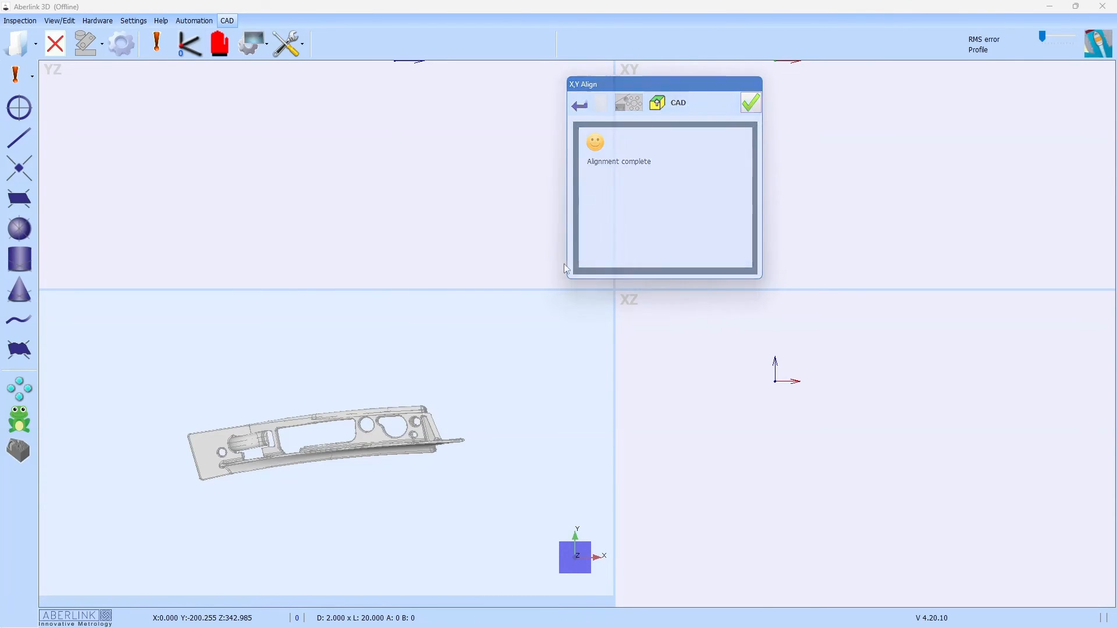
- Convert a picked point on the aligned part's side face with the coordinate converter to compare CAD and component coordinates
middle_drag(434, 460, 464, 401)
scroll(367, 439, up, 5)
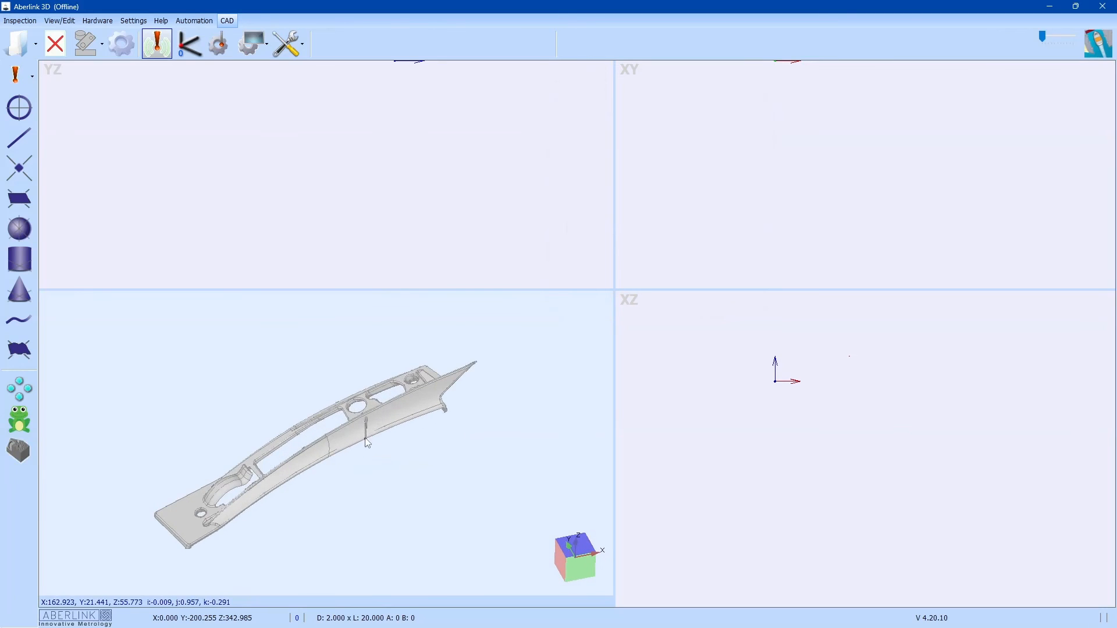
click(288, 43)
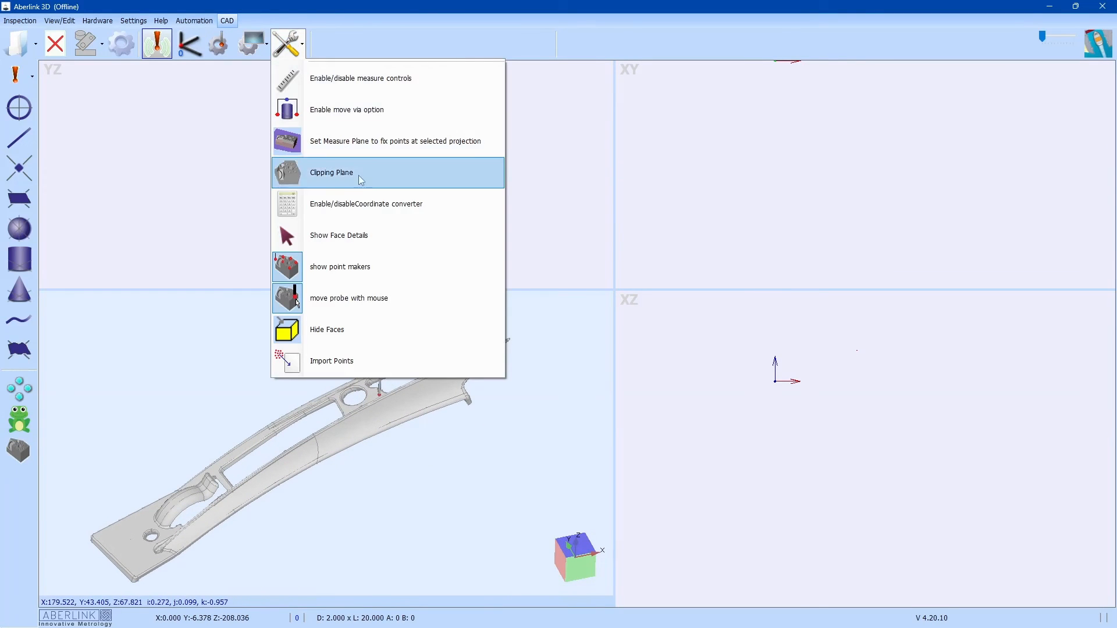
click(372, 197)
click(773, 91)
click(424, 397)
click(397, 401)
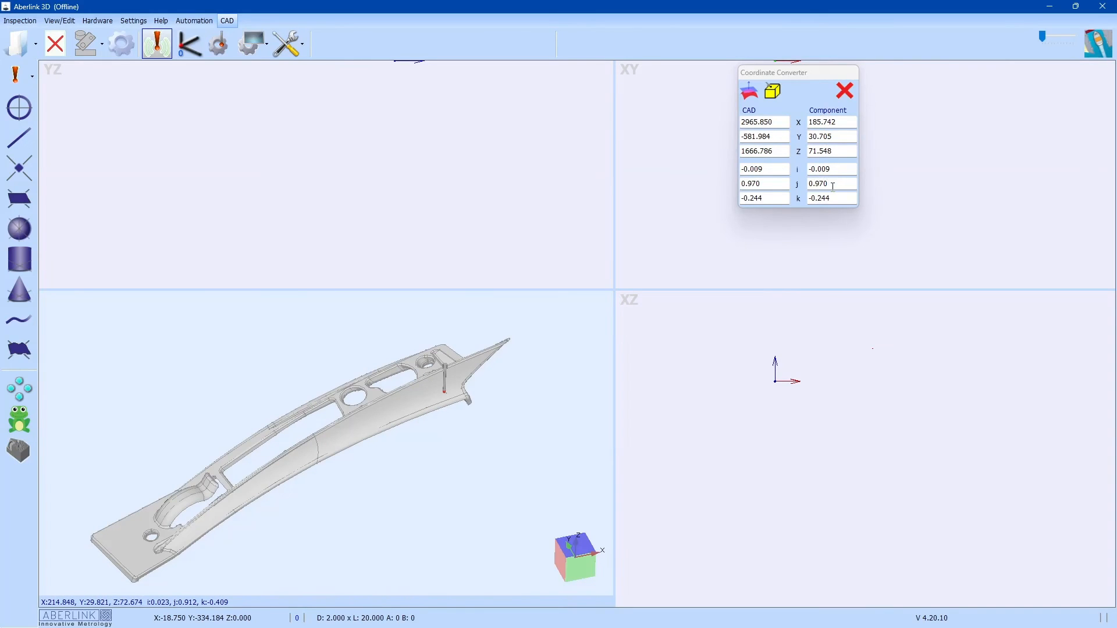
- Enter 2850 as the CAD X coordinate in the coordinate converter, check its component equivalent and close the converter
click(751, 91)
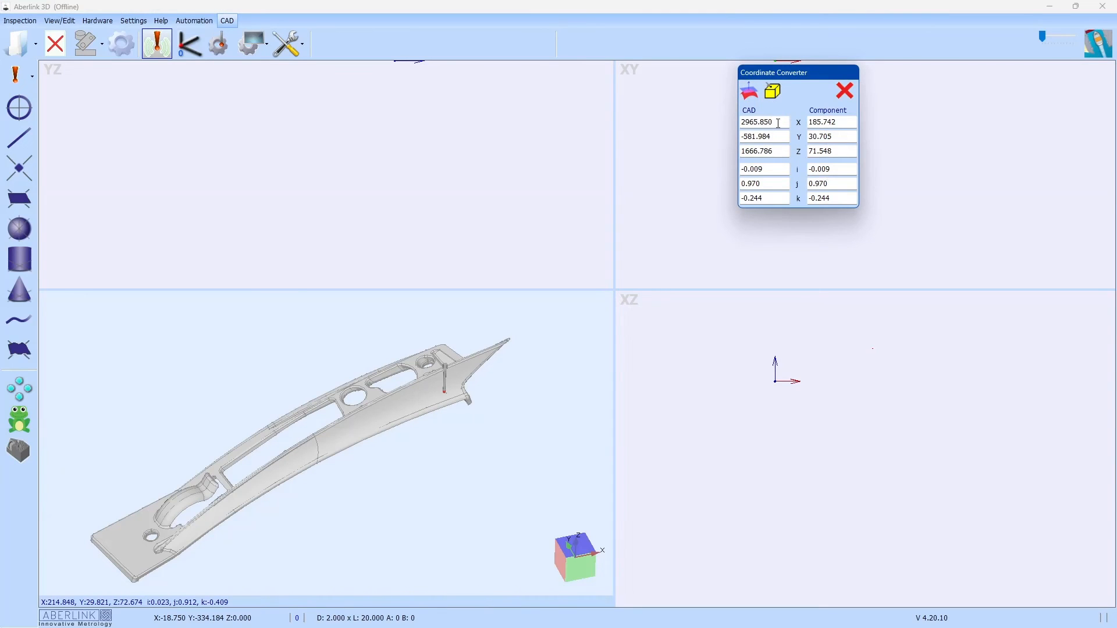
drag(778, 124, 748, 123)
text(850)
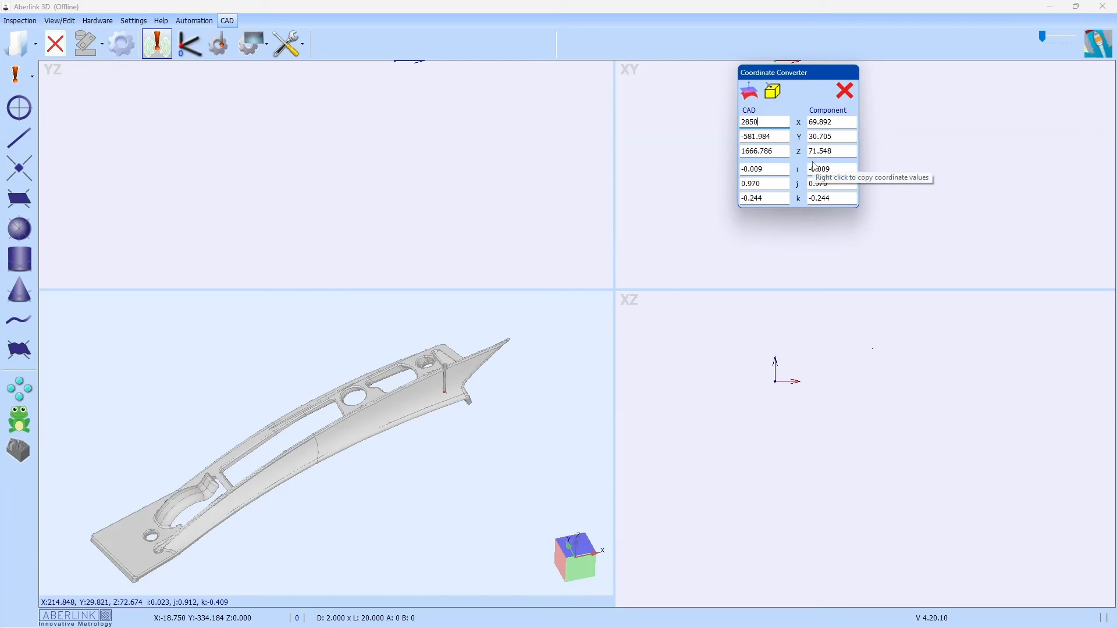
click(843, 91)
- Open the Import Points tool and browse for a points file
scroll(551, 332, down, 2)
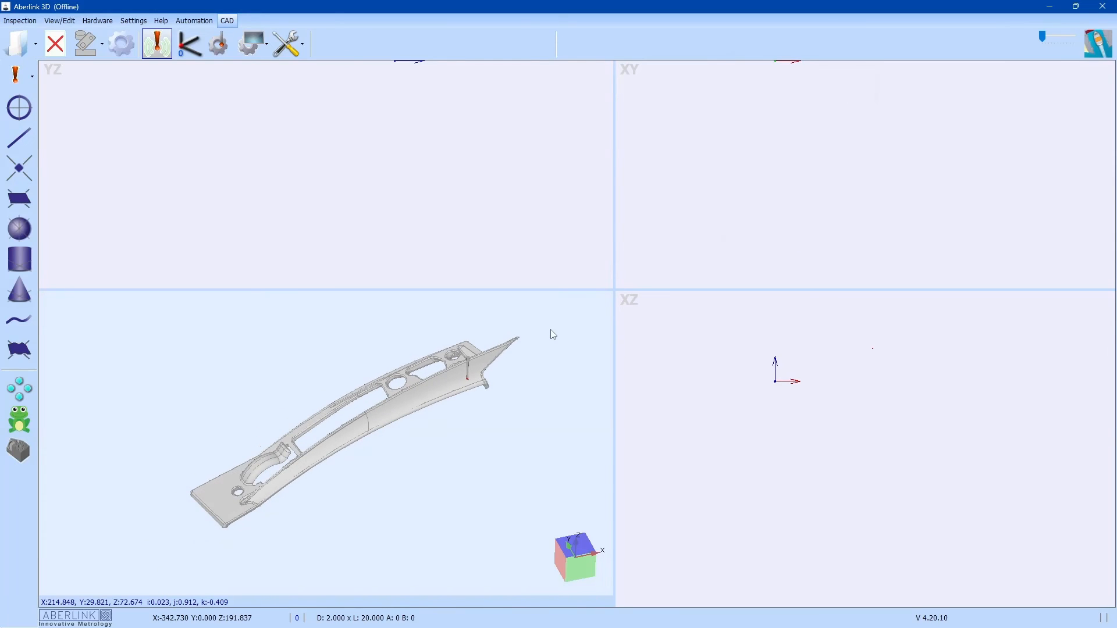
scroll(366, 481, up, 2)
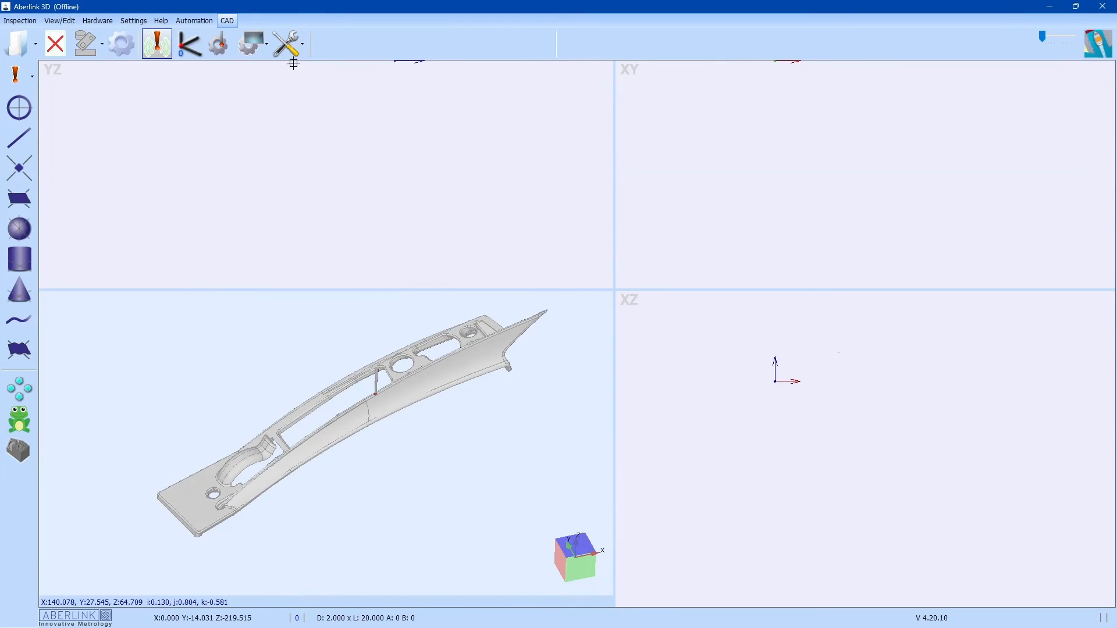
click(288, 45)
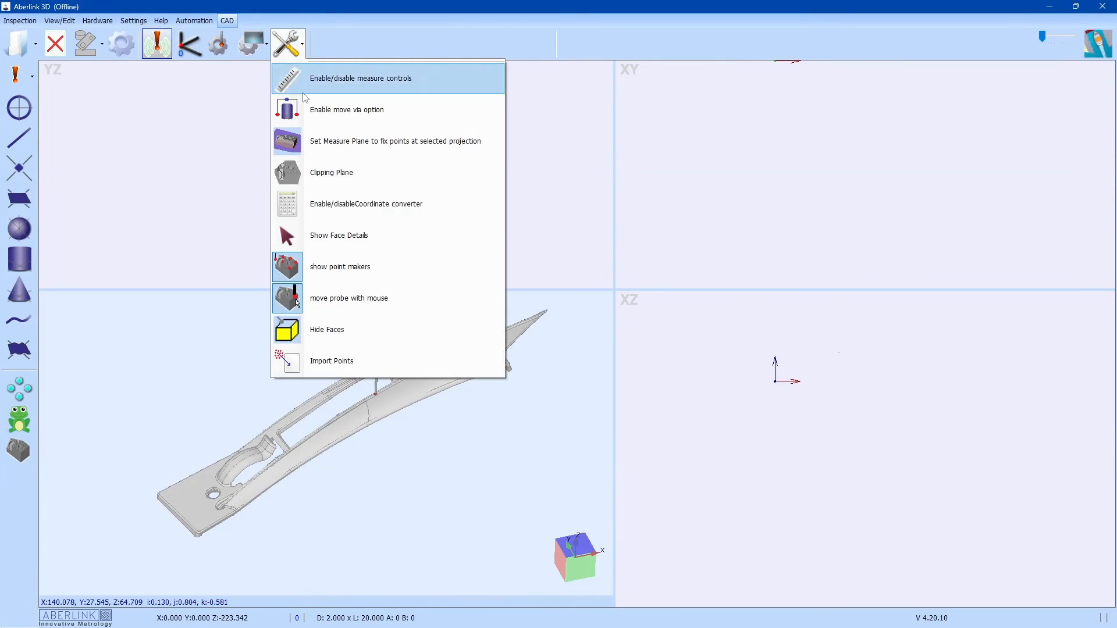
click(354, 365)
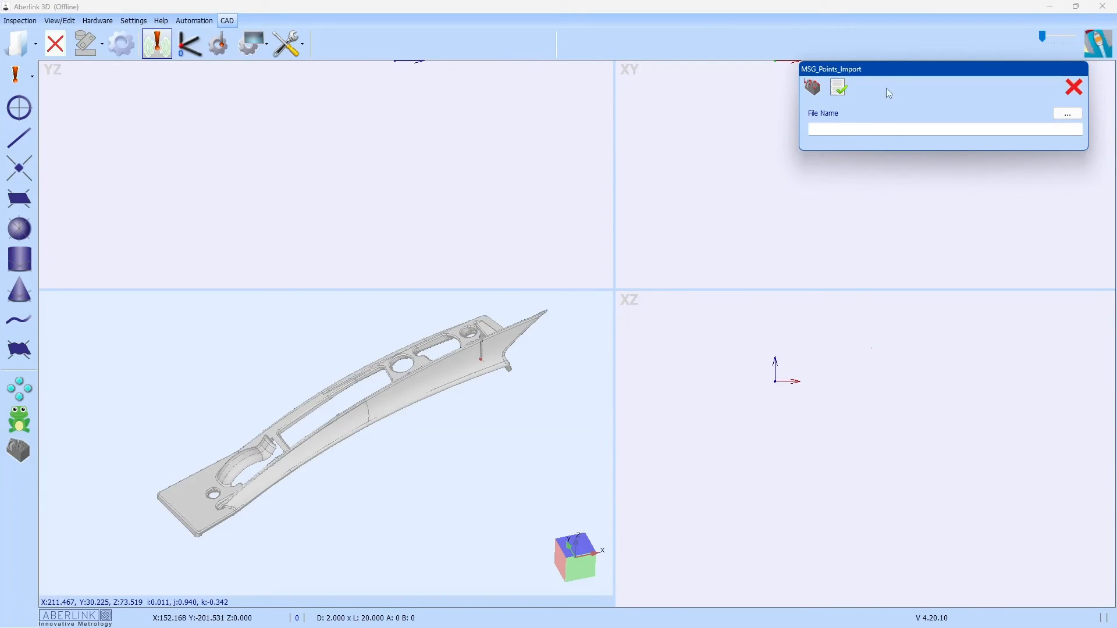
drag(889, 68, 818, 58)
click(995, 103)
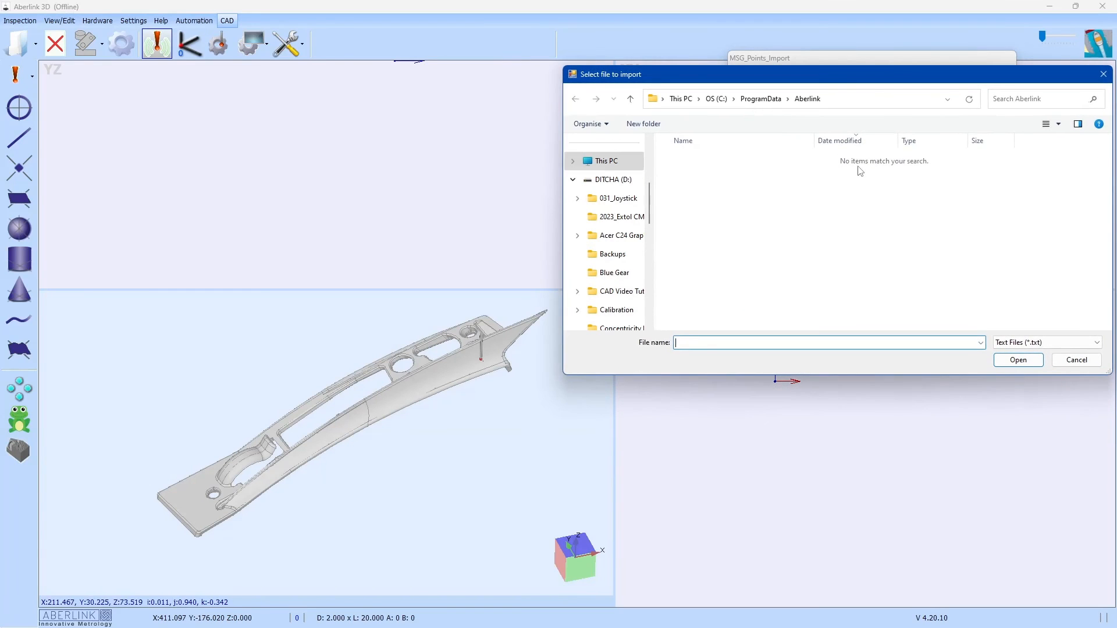
- Import the points from "AP2063 RPS Points [New C1 Pos].txt" in the RPS Examples folder on drive D
click(613, 179)
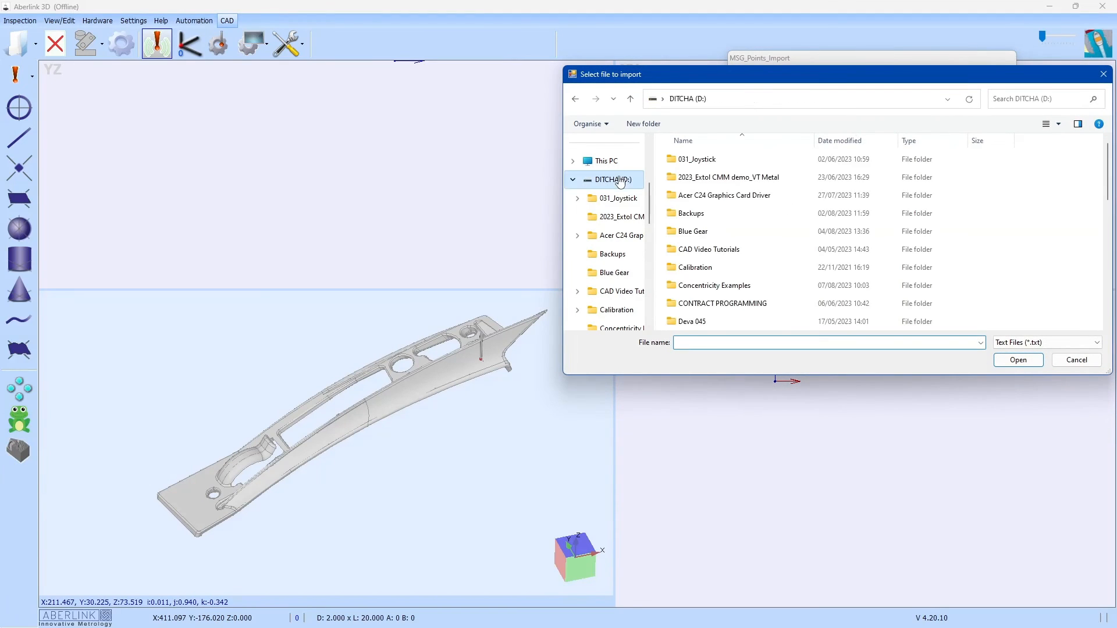
scroll(736, 195, down, 4)
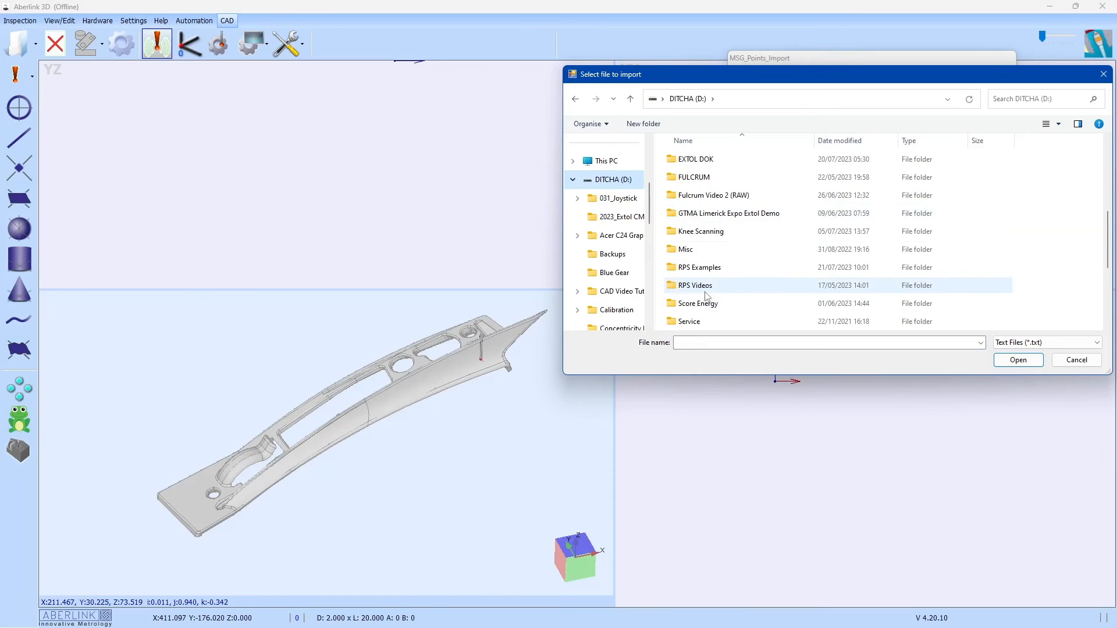
double_click(700, 267)
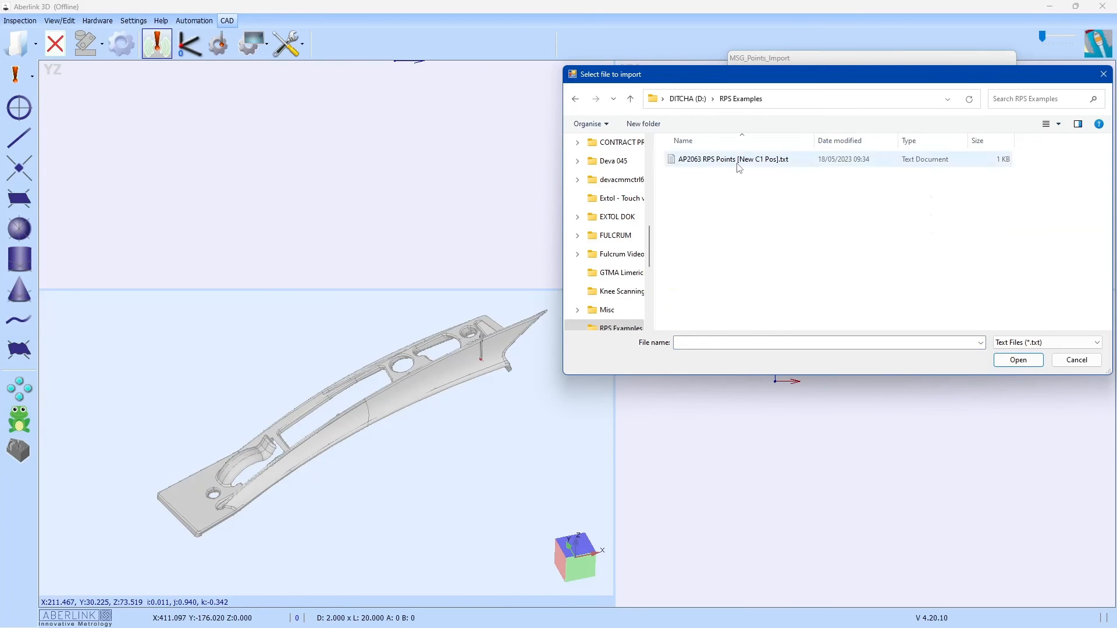
double_click(737, 160)
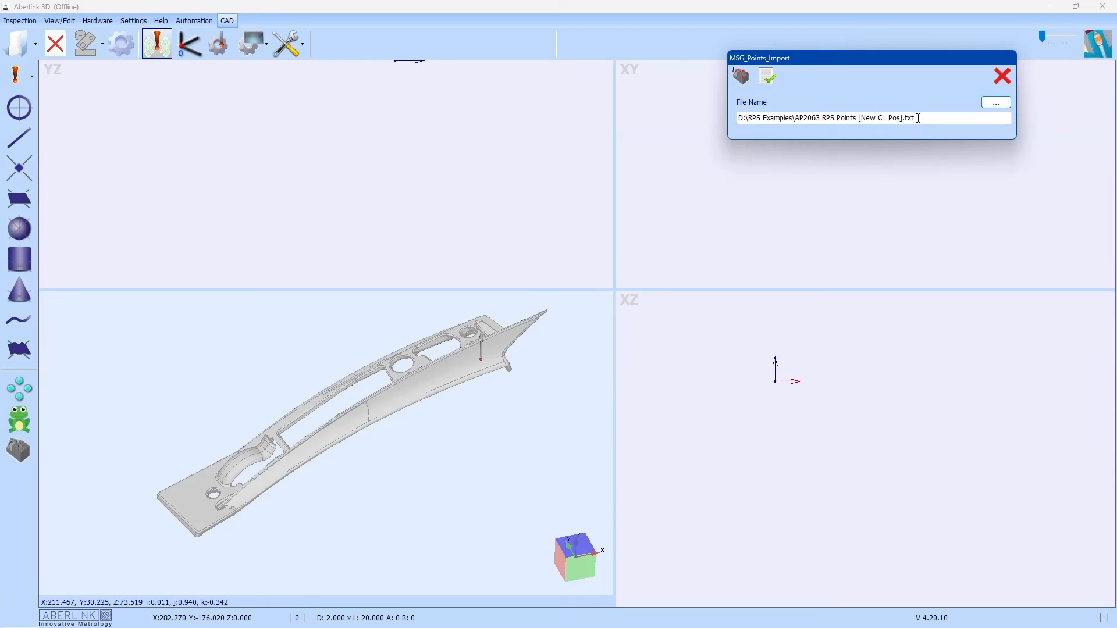
click(768, 78)
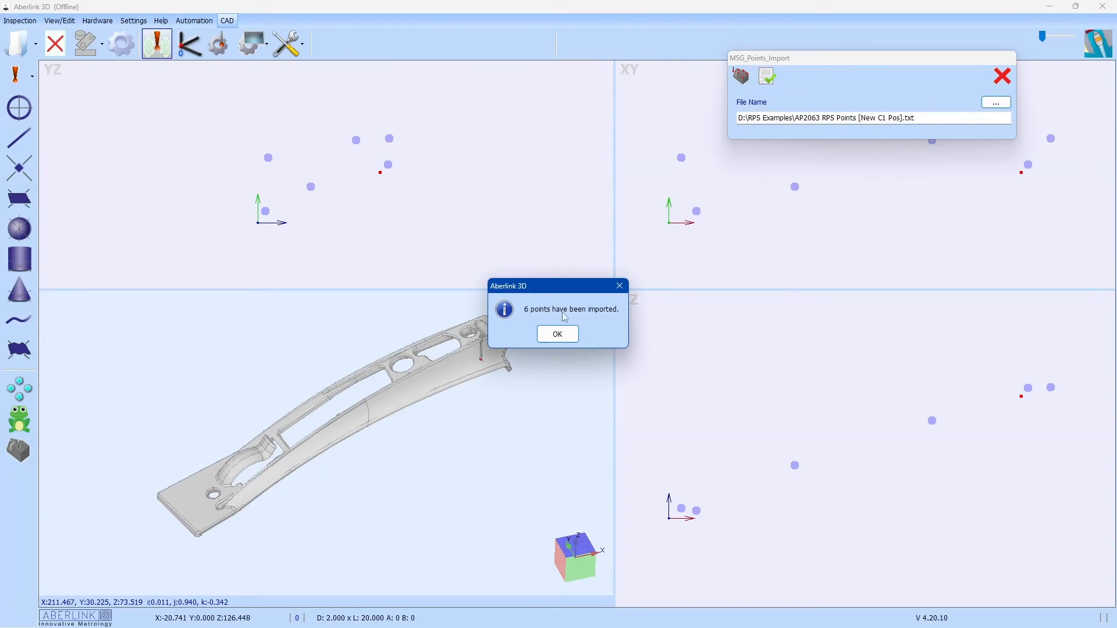
click(557, 334)
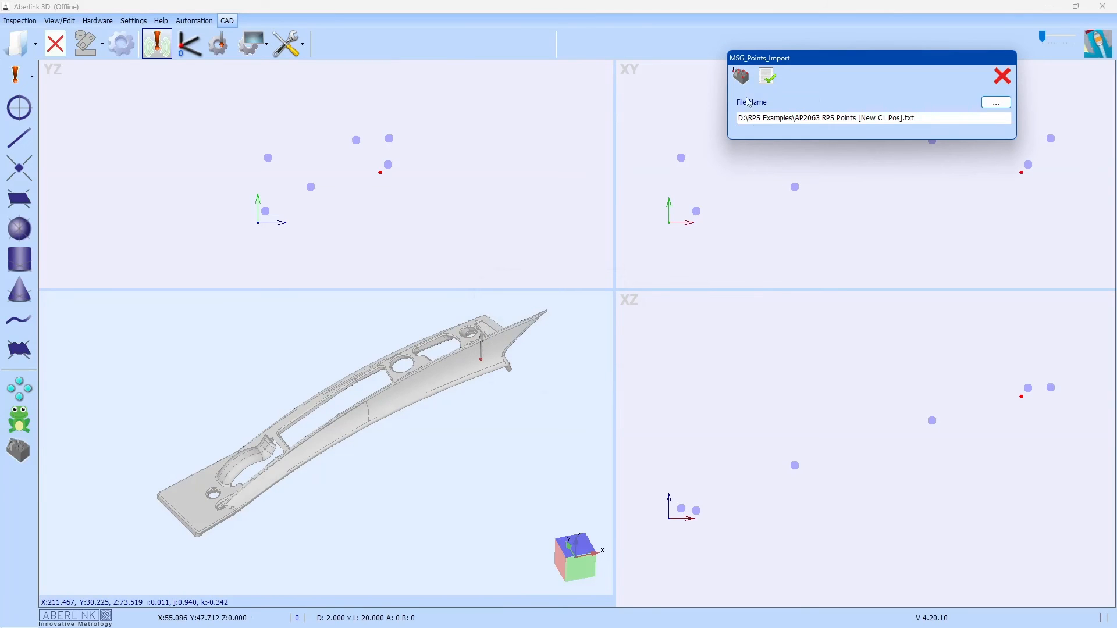
- Show the imported points on the CAD model, inspect their positions from several angles and close the point import
scroll(224, 511, up, 5)
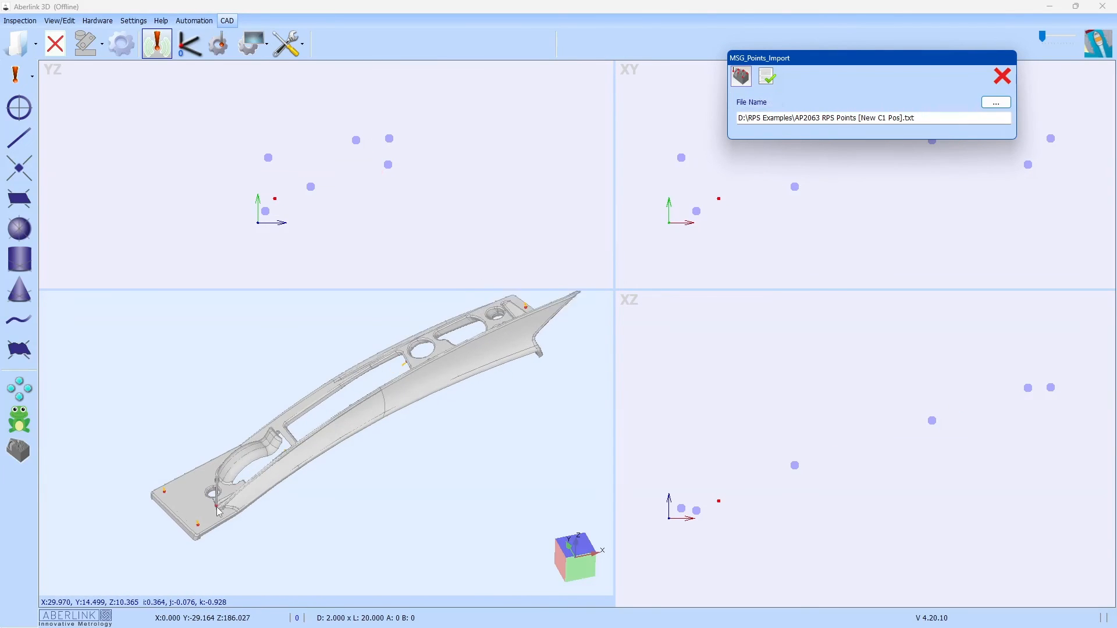
scroll(211, 509, up, 2)
middle_drag(210, 509, 209, 328)
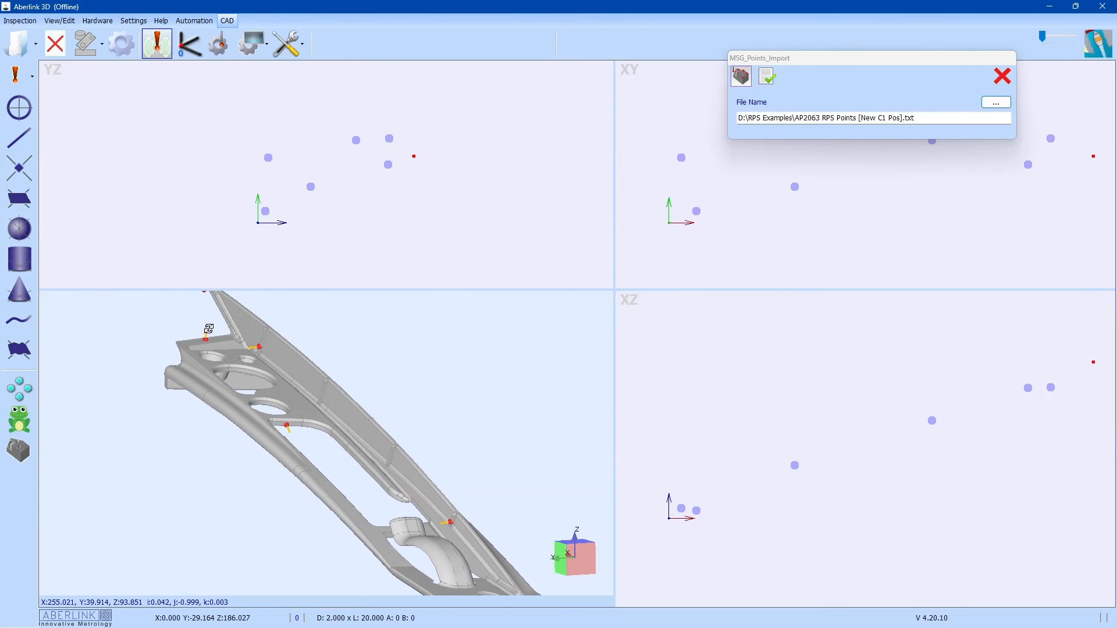
scroll(326, 412, down, 3)
mouse_move(325, 412)
middle_down()
mouse_move(424, 444)
mouse_move(369, 404)
mouse_move(272, 466)
middle_up()
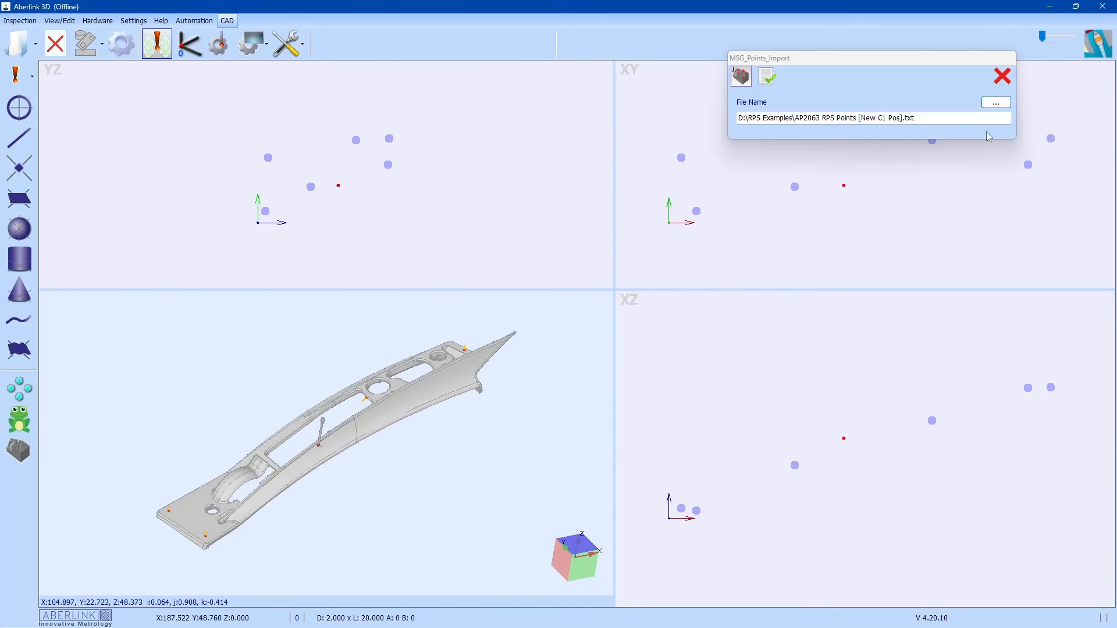
click(1002, 76)
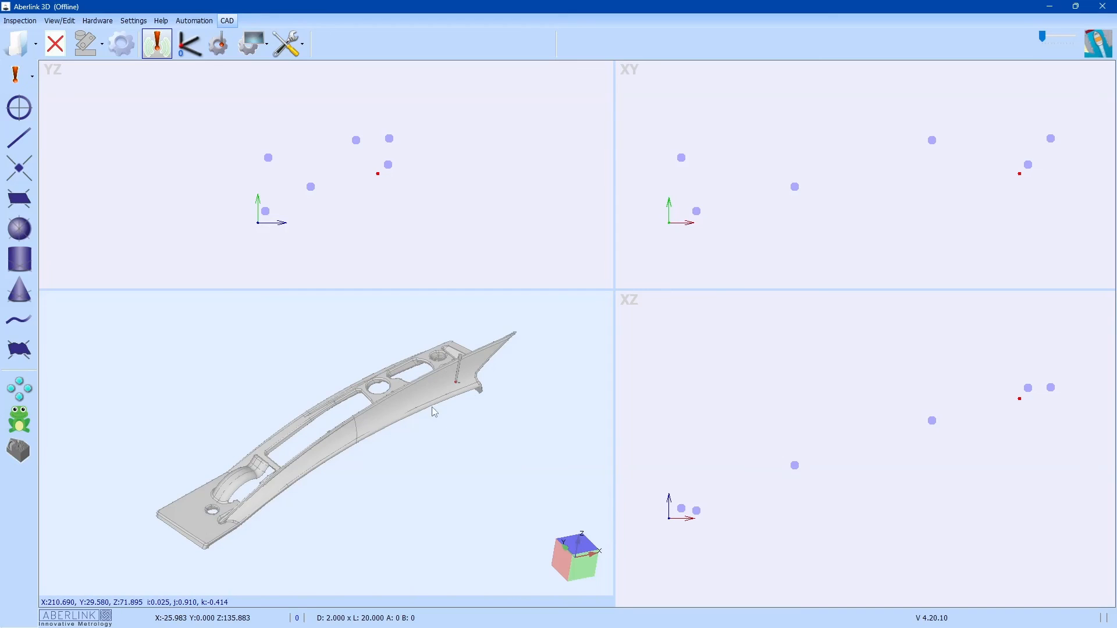
- Switch to File Explorer and open "AP2063 RPS Points [New C1 Pos].txt" from the RPS Examples folder
click(148, 615)
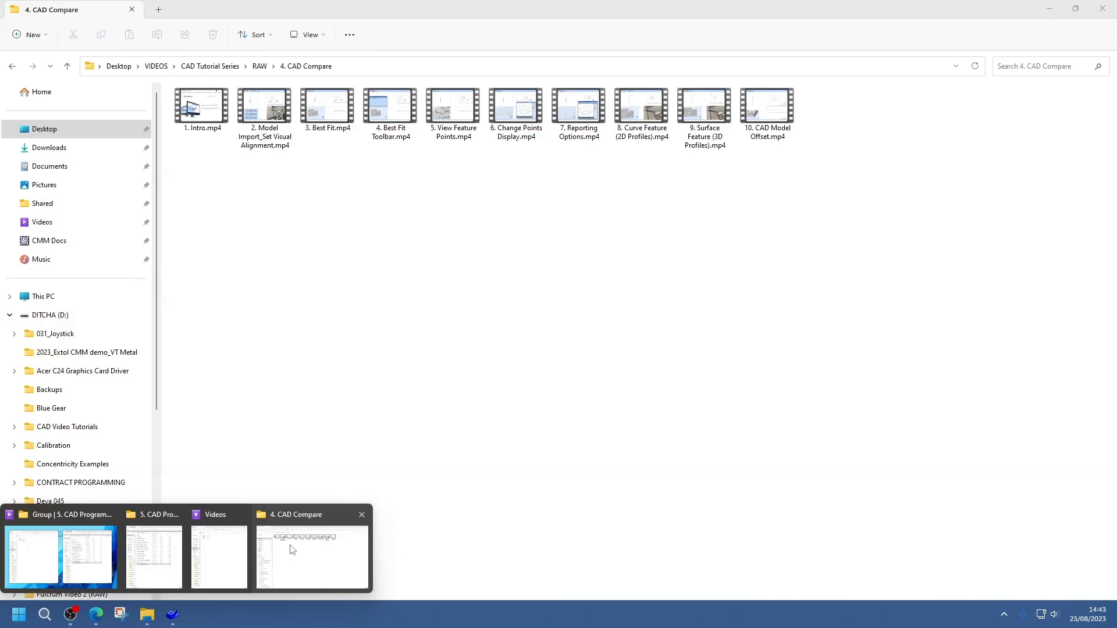
click(291, 552)
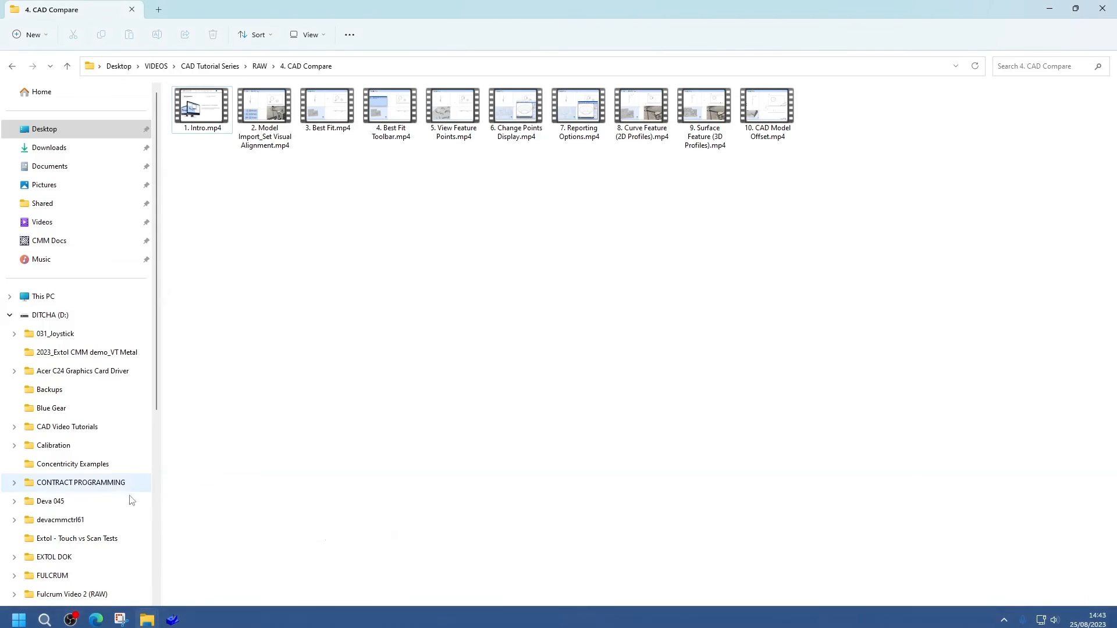
scroll(94, 510, down, 3)
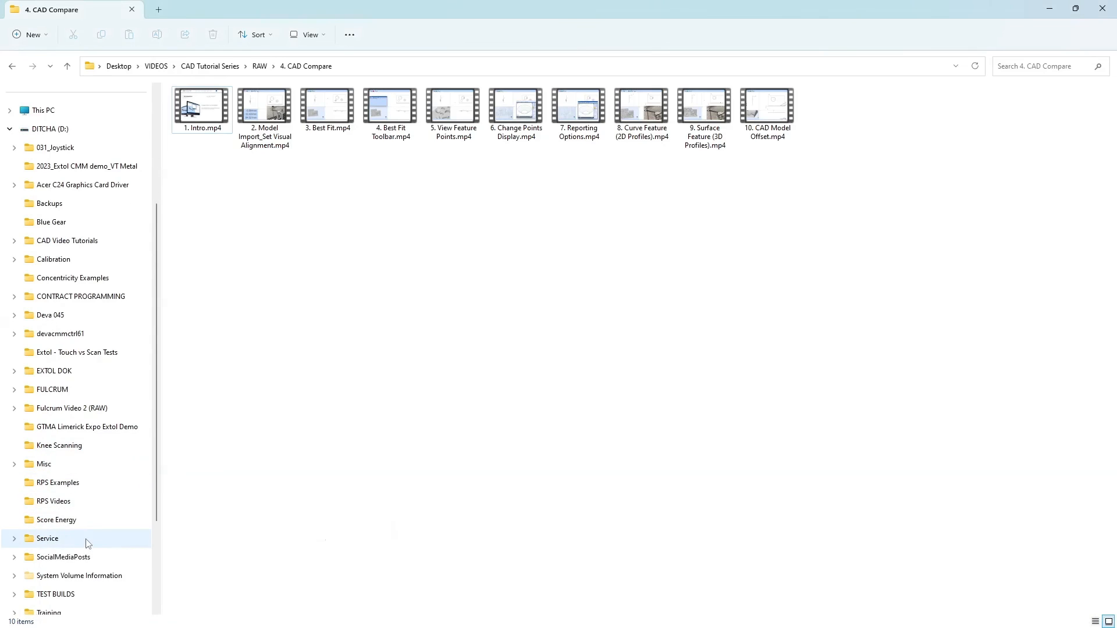
scroll(87, 524, down, 1)
scroll(93, 526, down, 1)
click(99, 336)
click(256, 127)
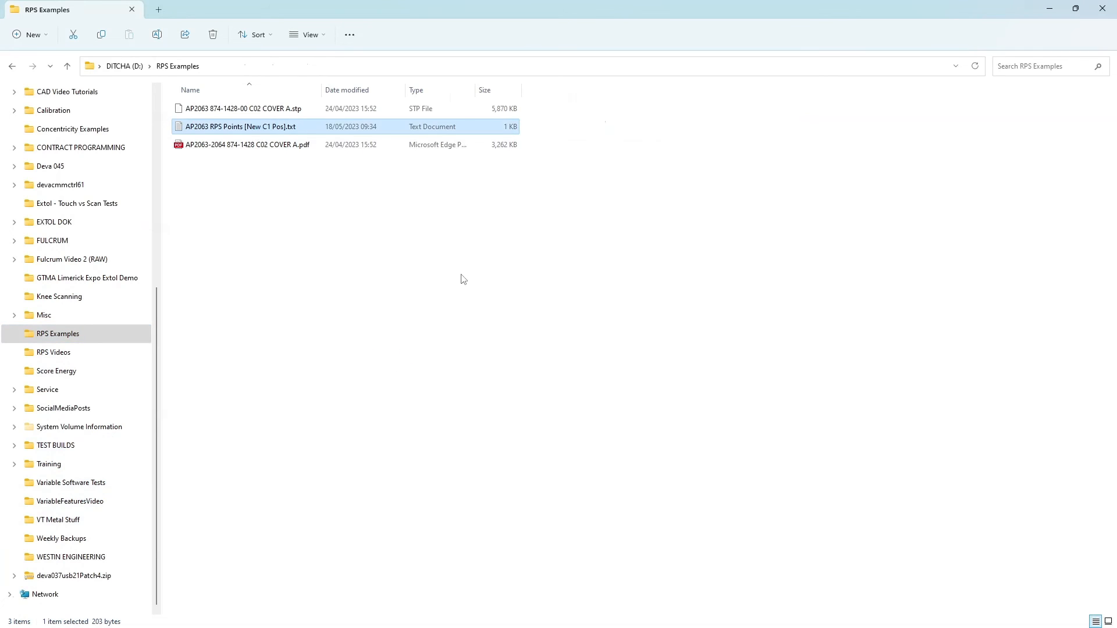
key(Return)
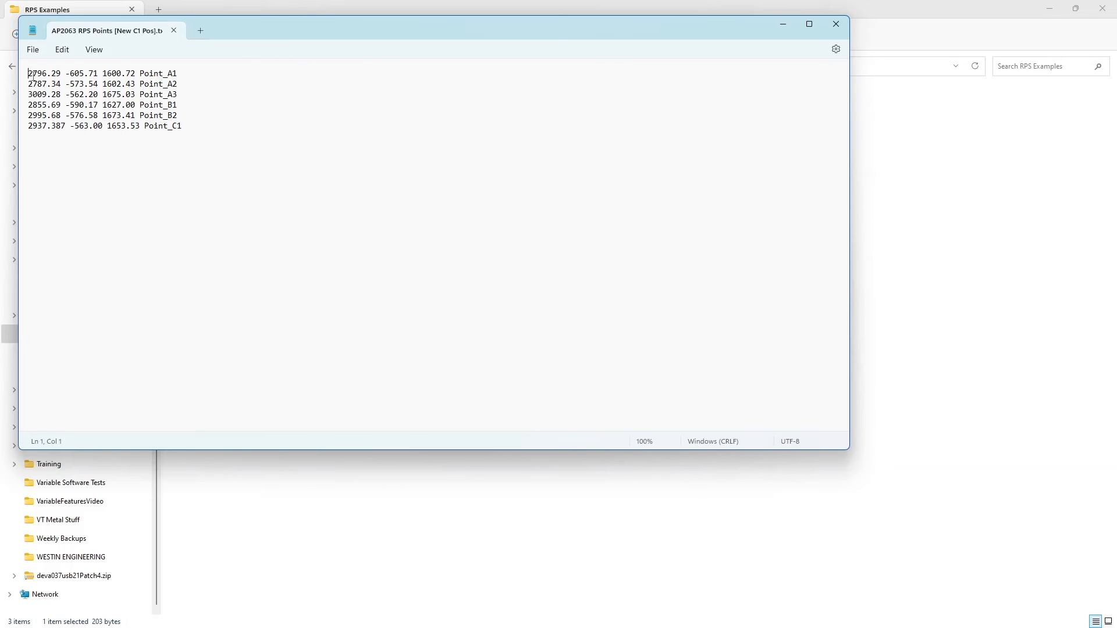
- Highlight the X, Y and Z coordinates of Point_A1 in the text file, close it and switch back to Aberlink 3D
drag(29, 73, 129, 69)
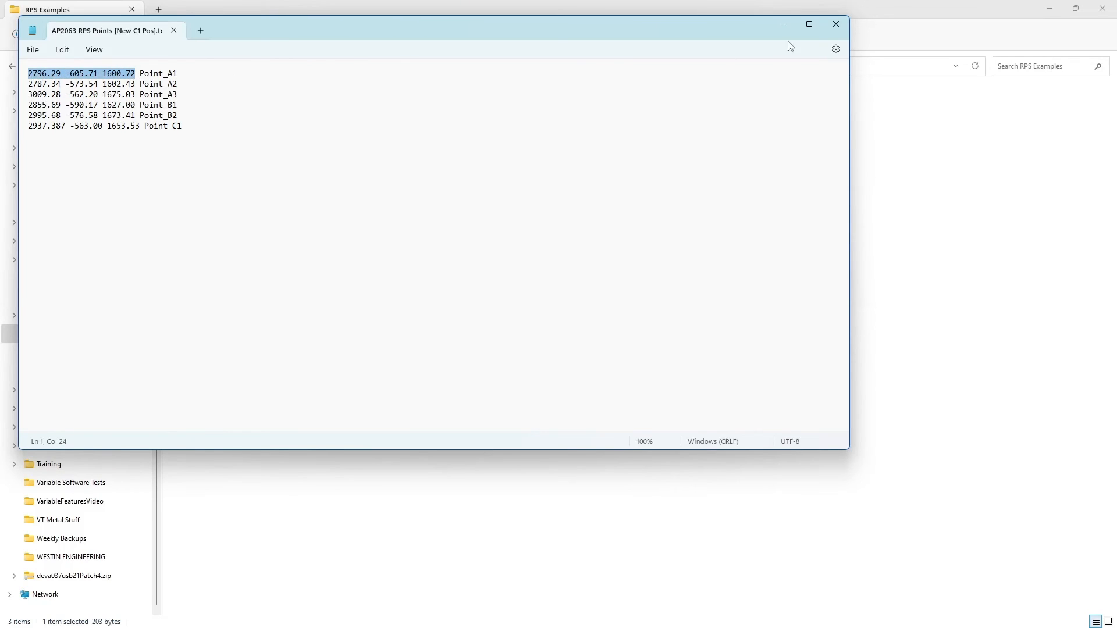
click(836, 24)
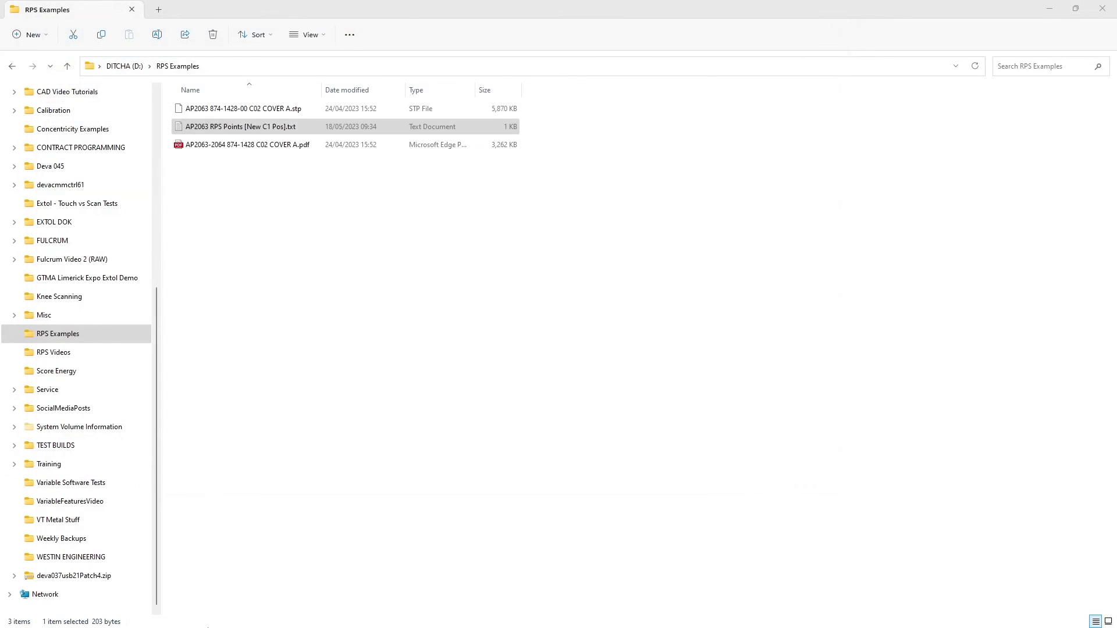
mouse_move(172, 614)
click(221, 553)
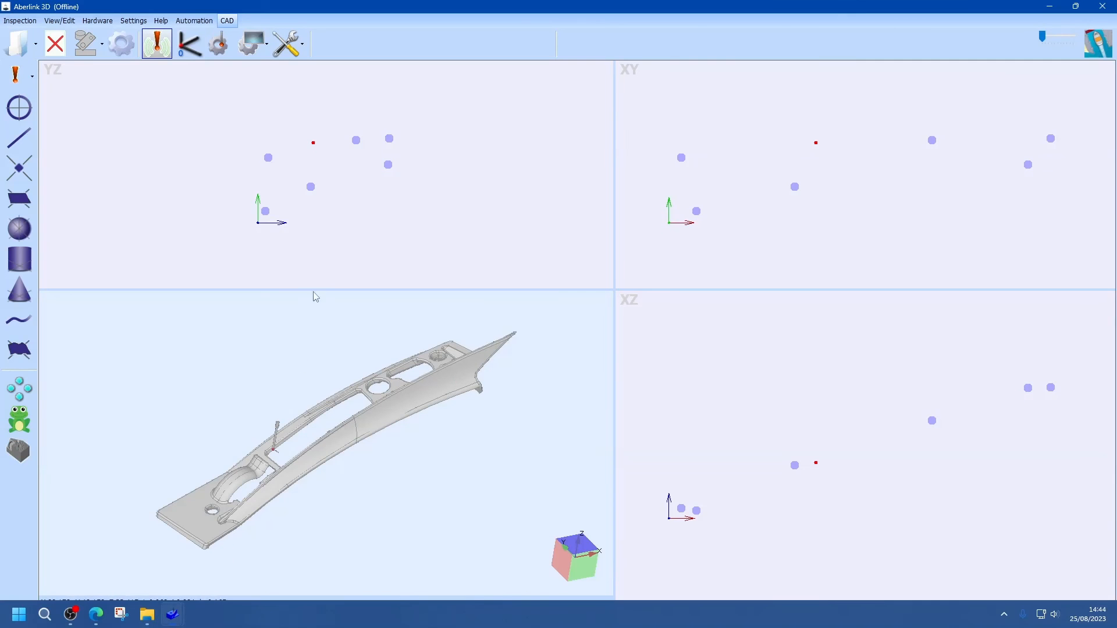
click(287, 44)
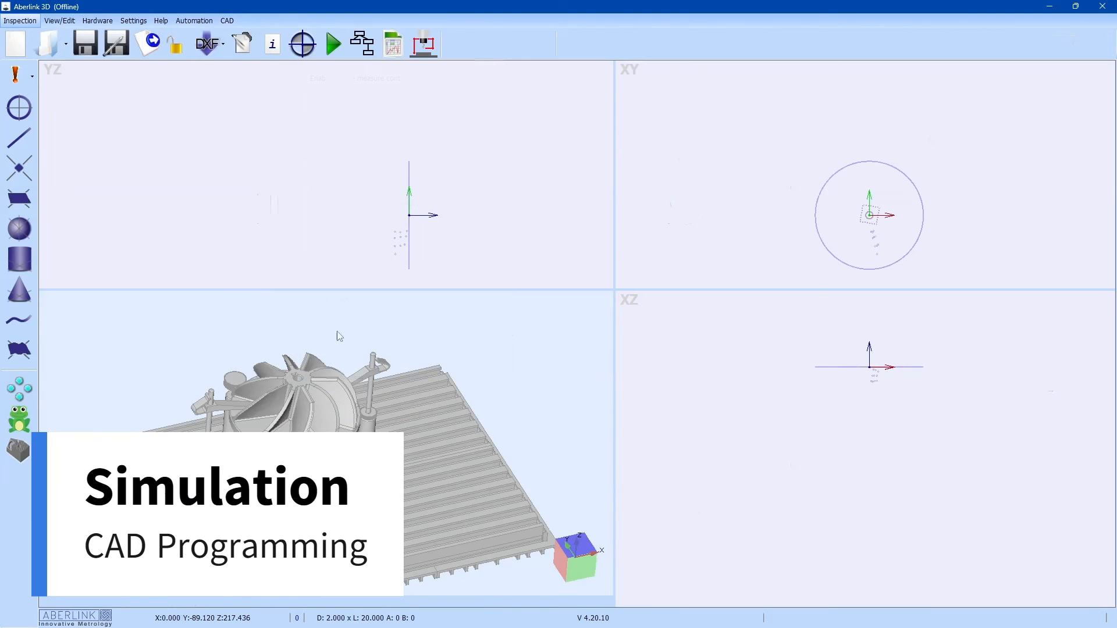
- Run the impeller inspection program as a simulation, follow the probe around the model and acknowledge its completion
click(333, 44)
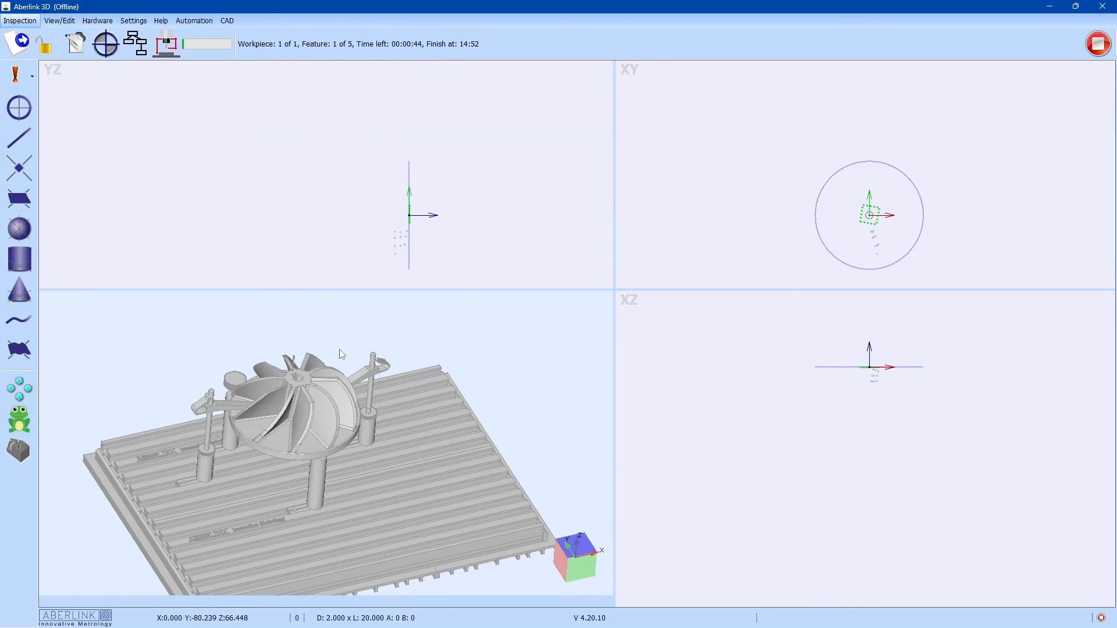
scroll(293, 372, up, 5)
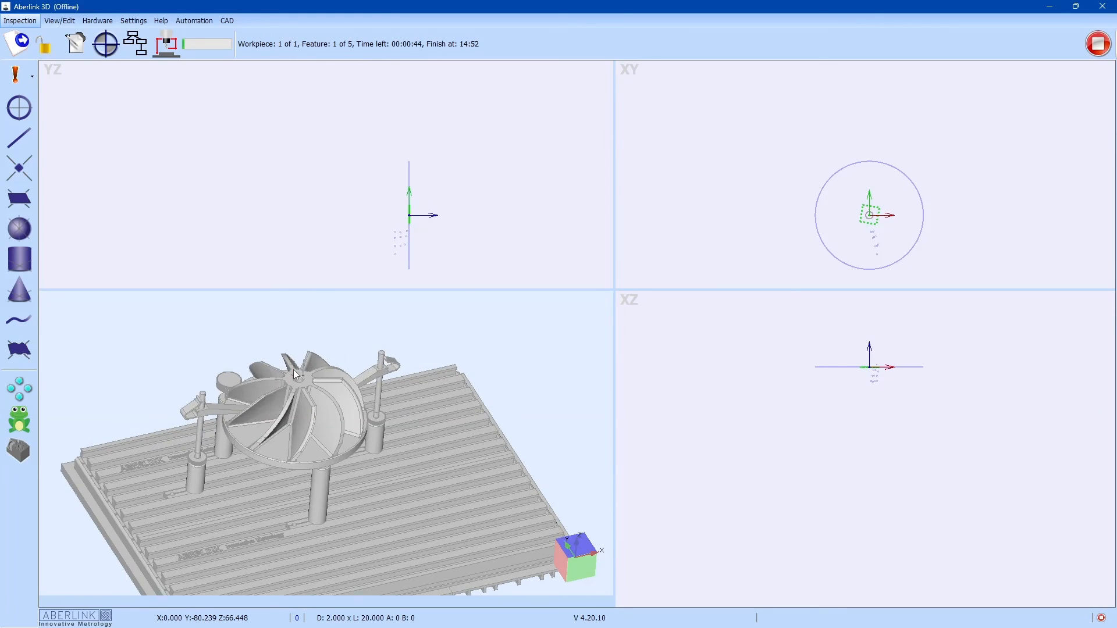
scroll(292, 369, up, 4)
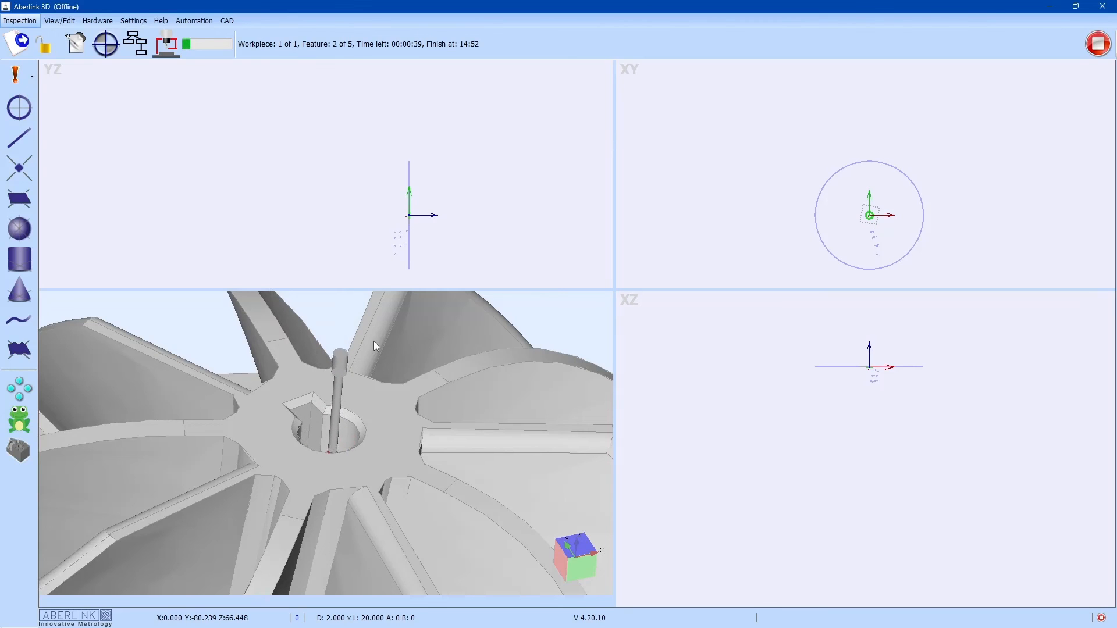
scroll(313, 413, down, 5)
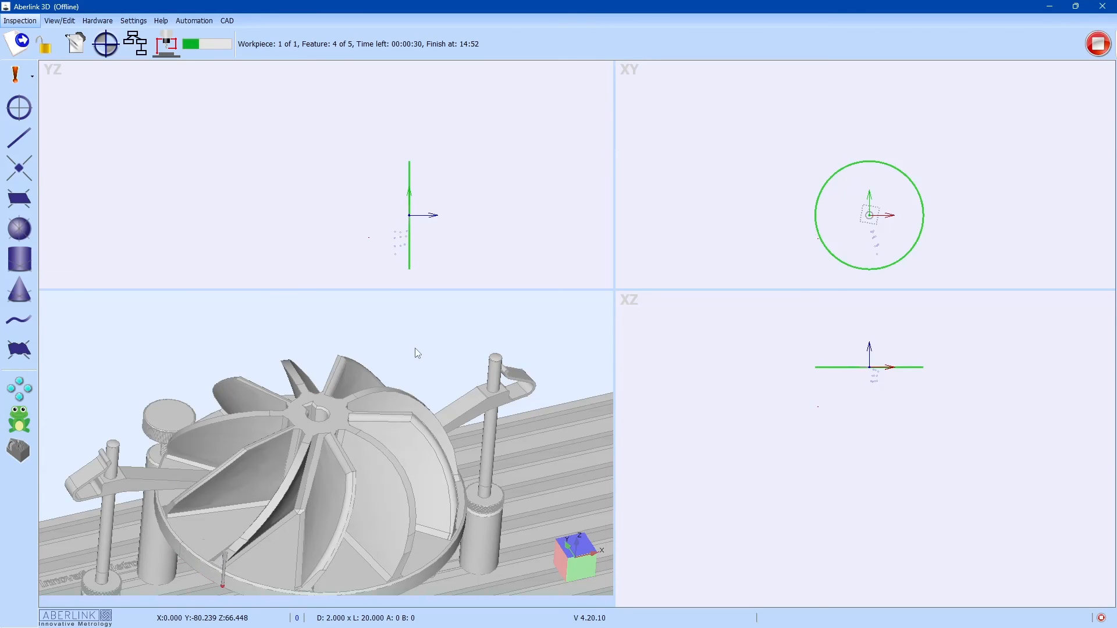
scroll(400, 327, down, 5)
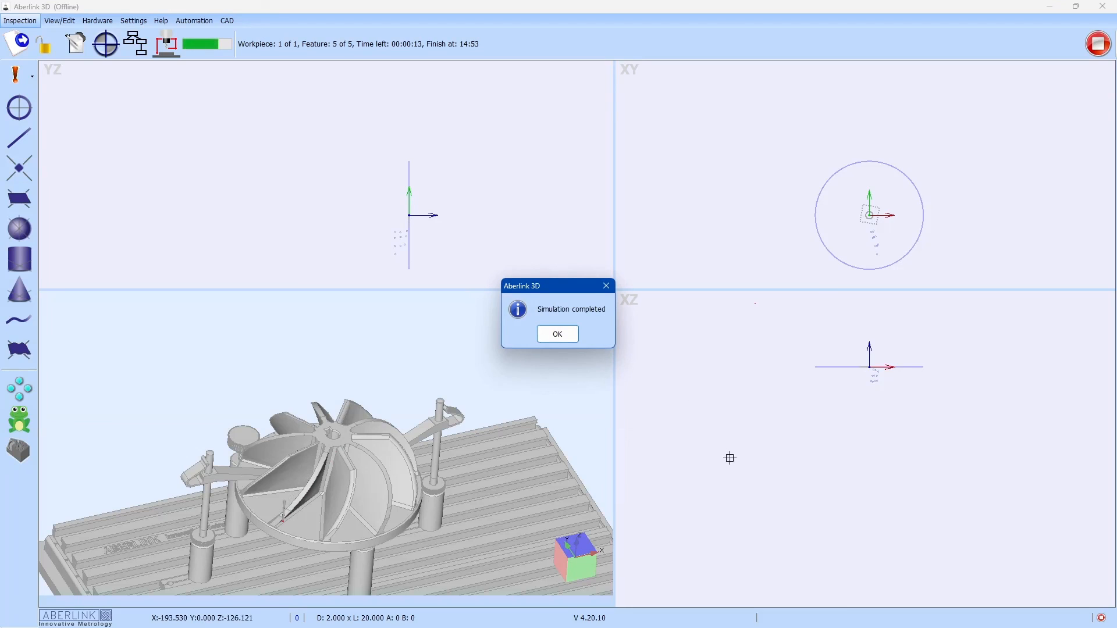
click(559, 336)
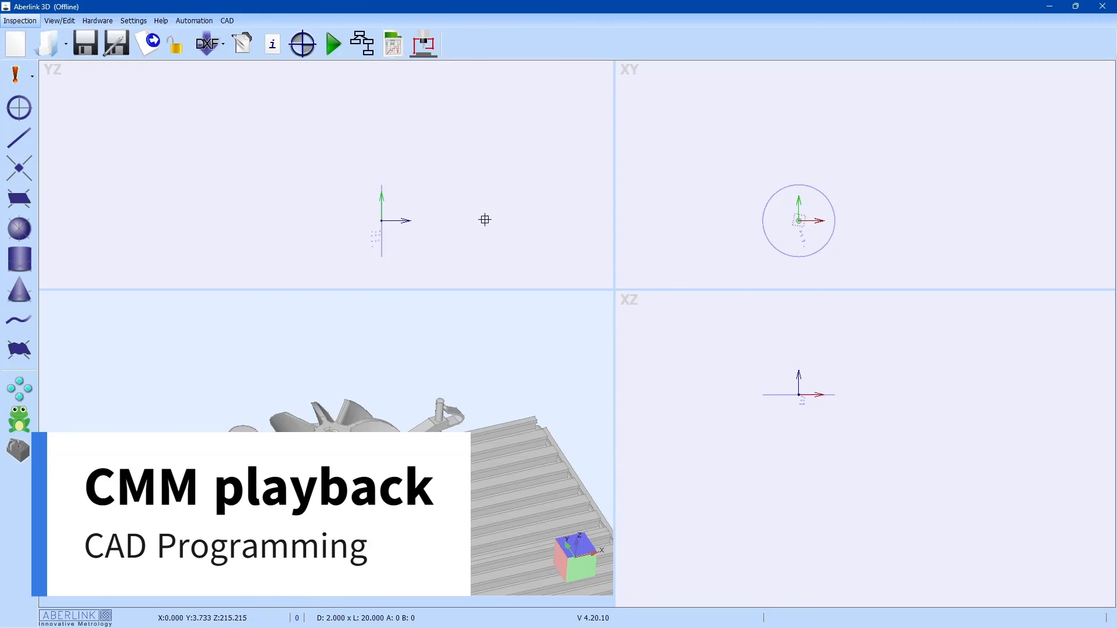
- Open the inspection program's Probe Mapper and move it clear of the drawing views
click(362, 43)
drag(434, 98, 416, 97)
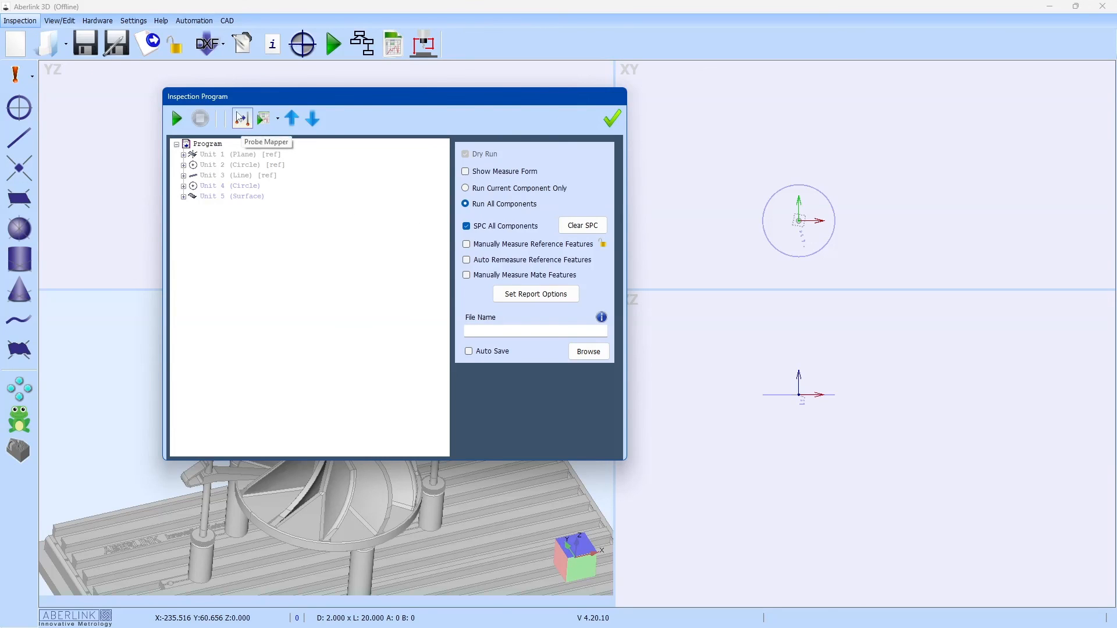
click(242, 119)
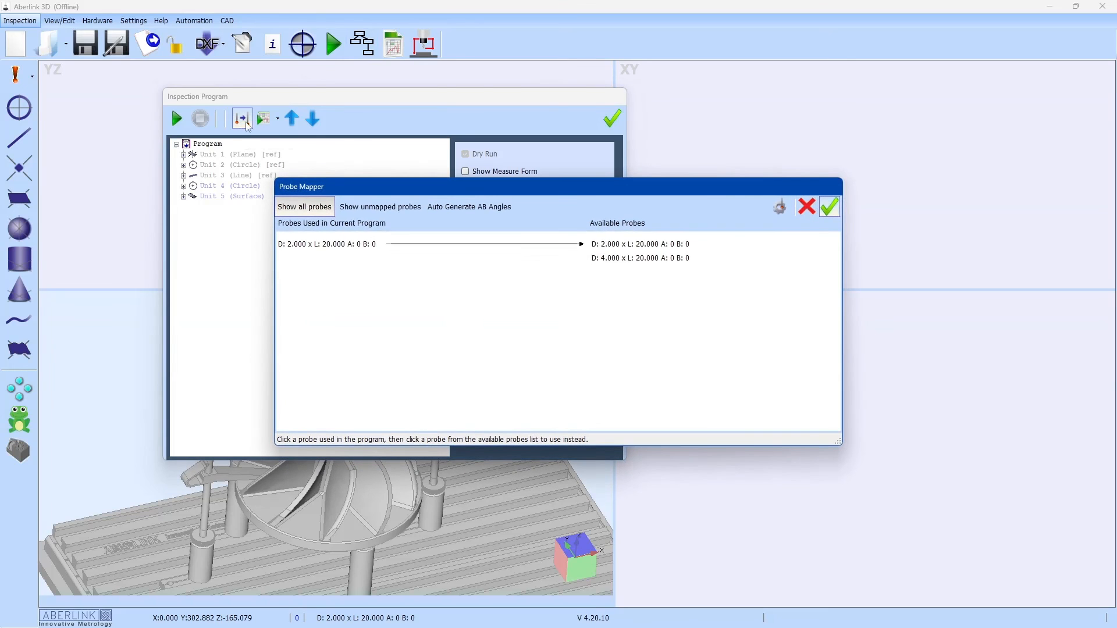
drag(403, 190, 290, 146)
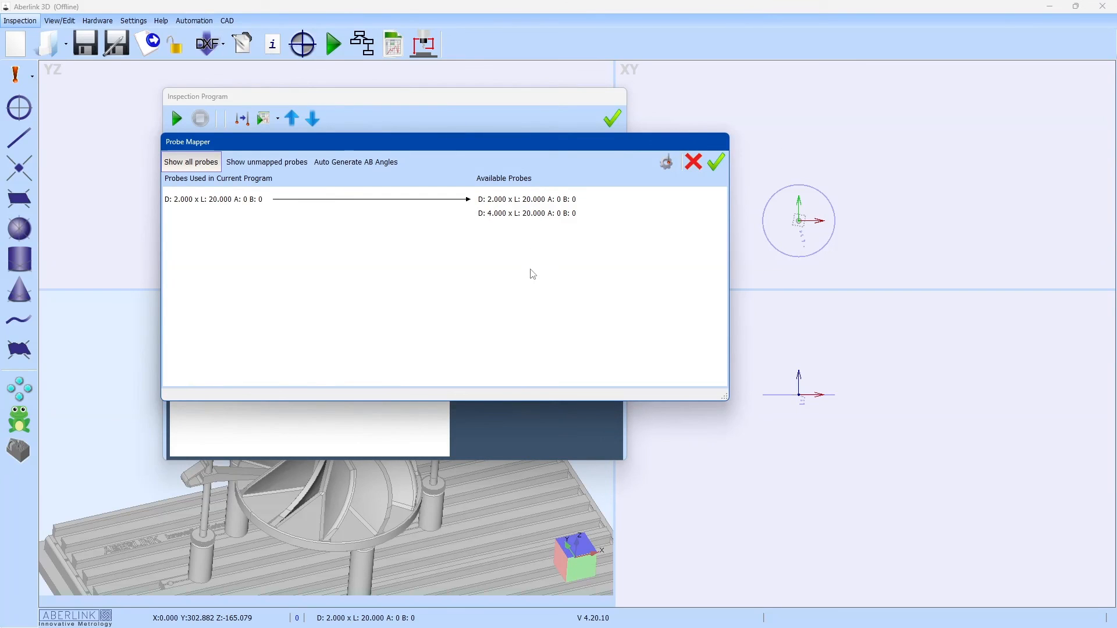
- Map the program's 2 mm probe to the available D: 4.000 x L: 20.000 A: 0 B: 0 probe and accept the mapping
click(228, 203)
click(514, 207)
click(238, 203)
click(493, 214)
click(716, 162)
- Enable manual measurement and automatic remeasurement of the reference features, and accept the inspection program settings
click(467, 245)
click(467, 260)
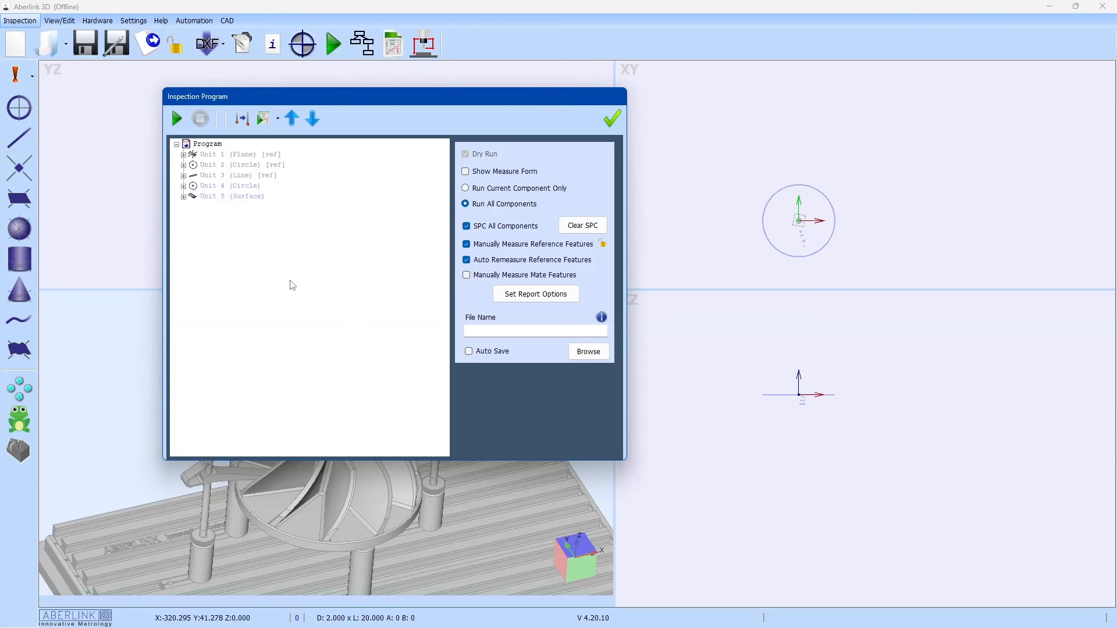
click(613, 119)
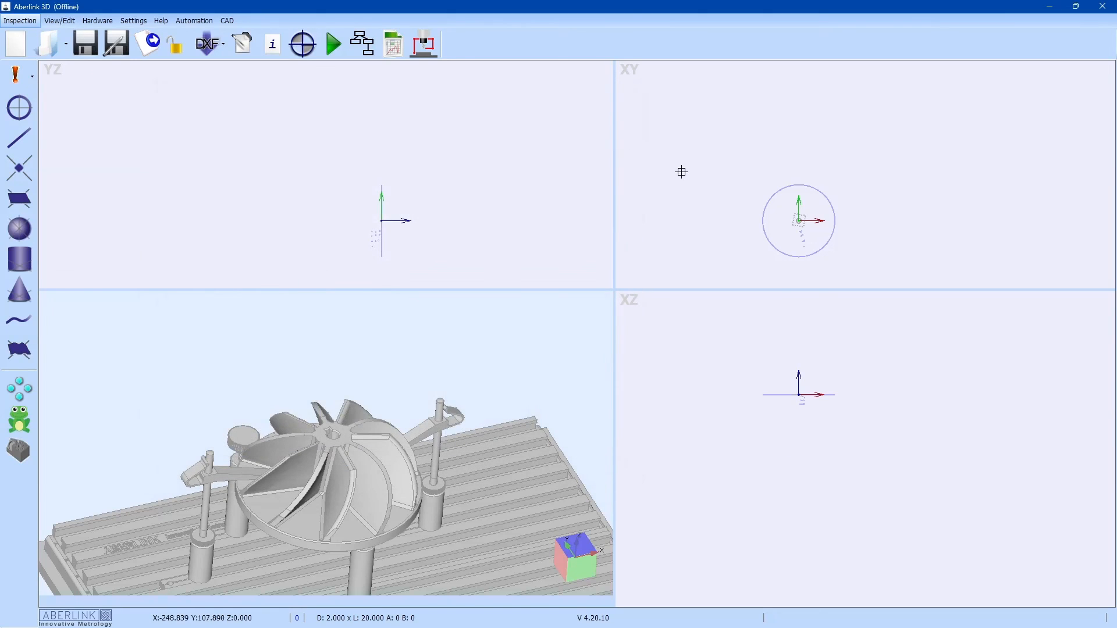